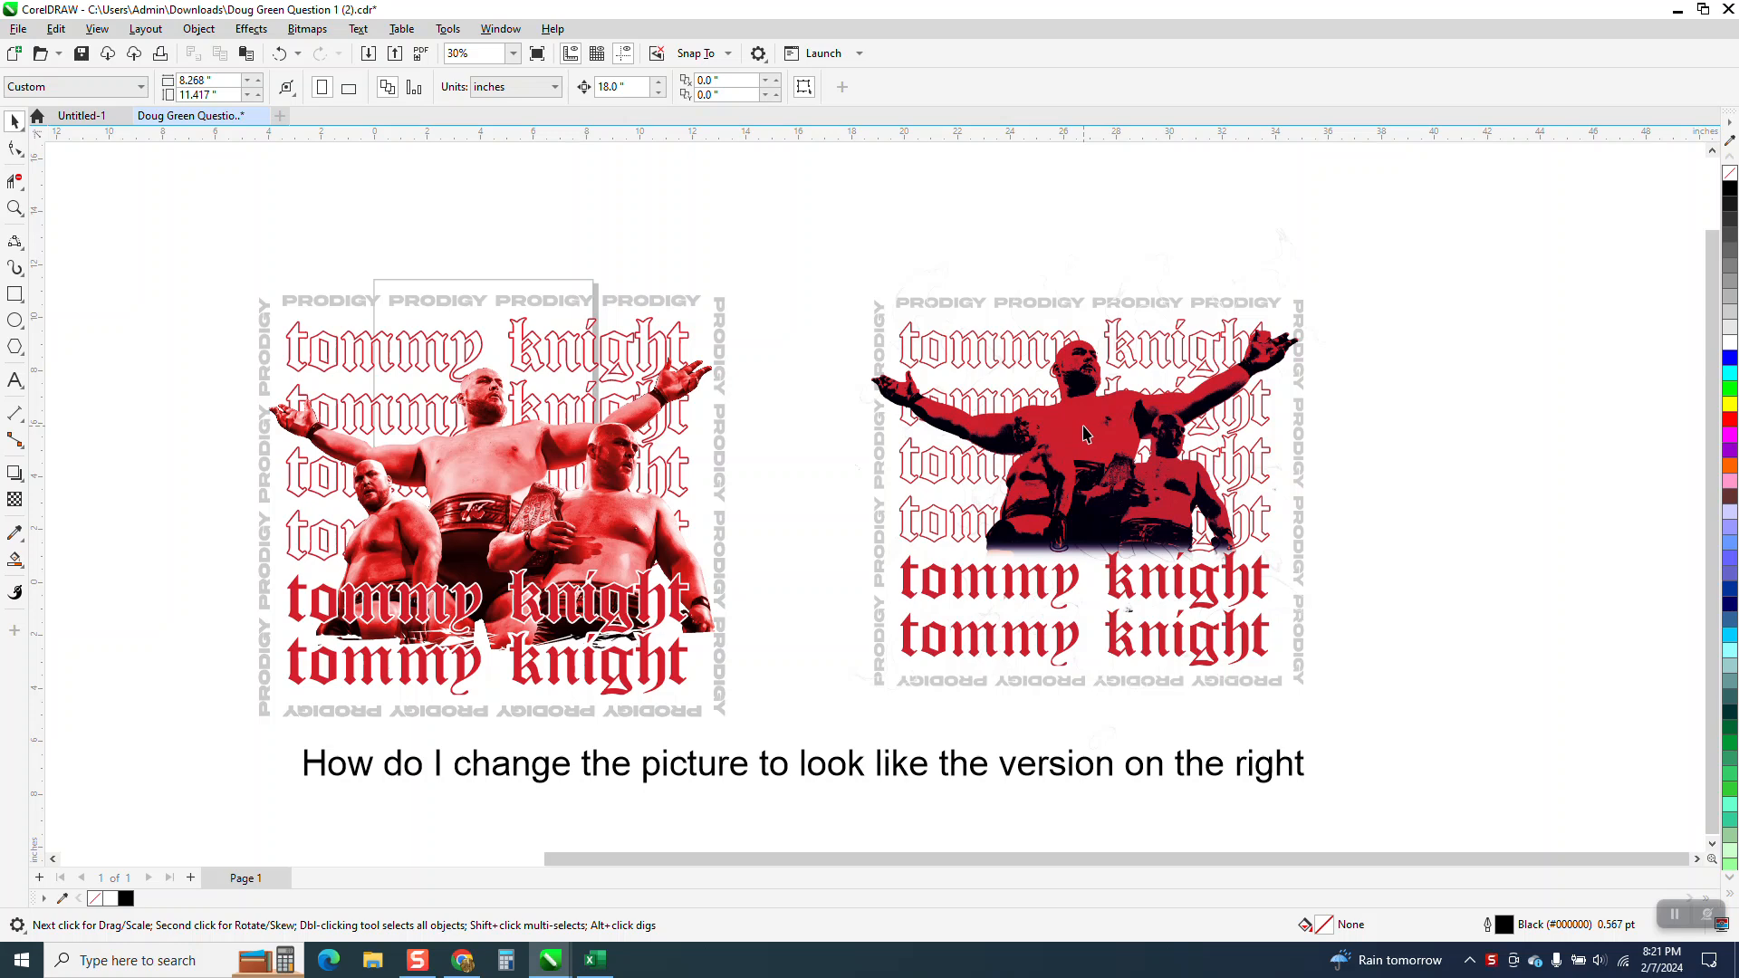
Examine the original and target versions of the artwork up close, comparing the faces, shading and edges of the wrestlers.
click(15, 207)
drag(1054, 336, 1173, 422)
scroll(828, 402, down, 8)
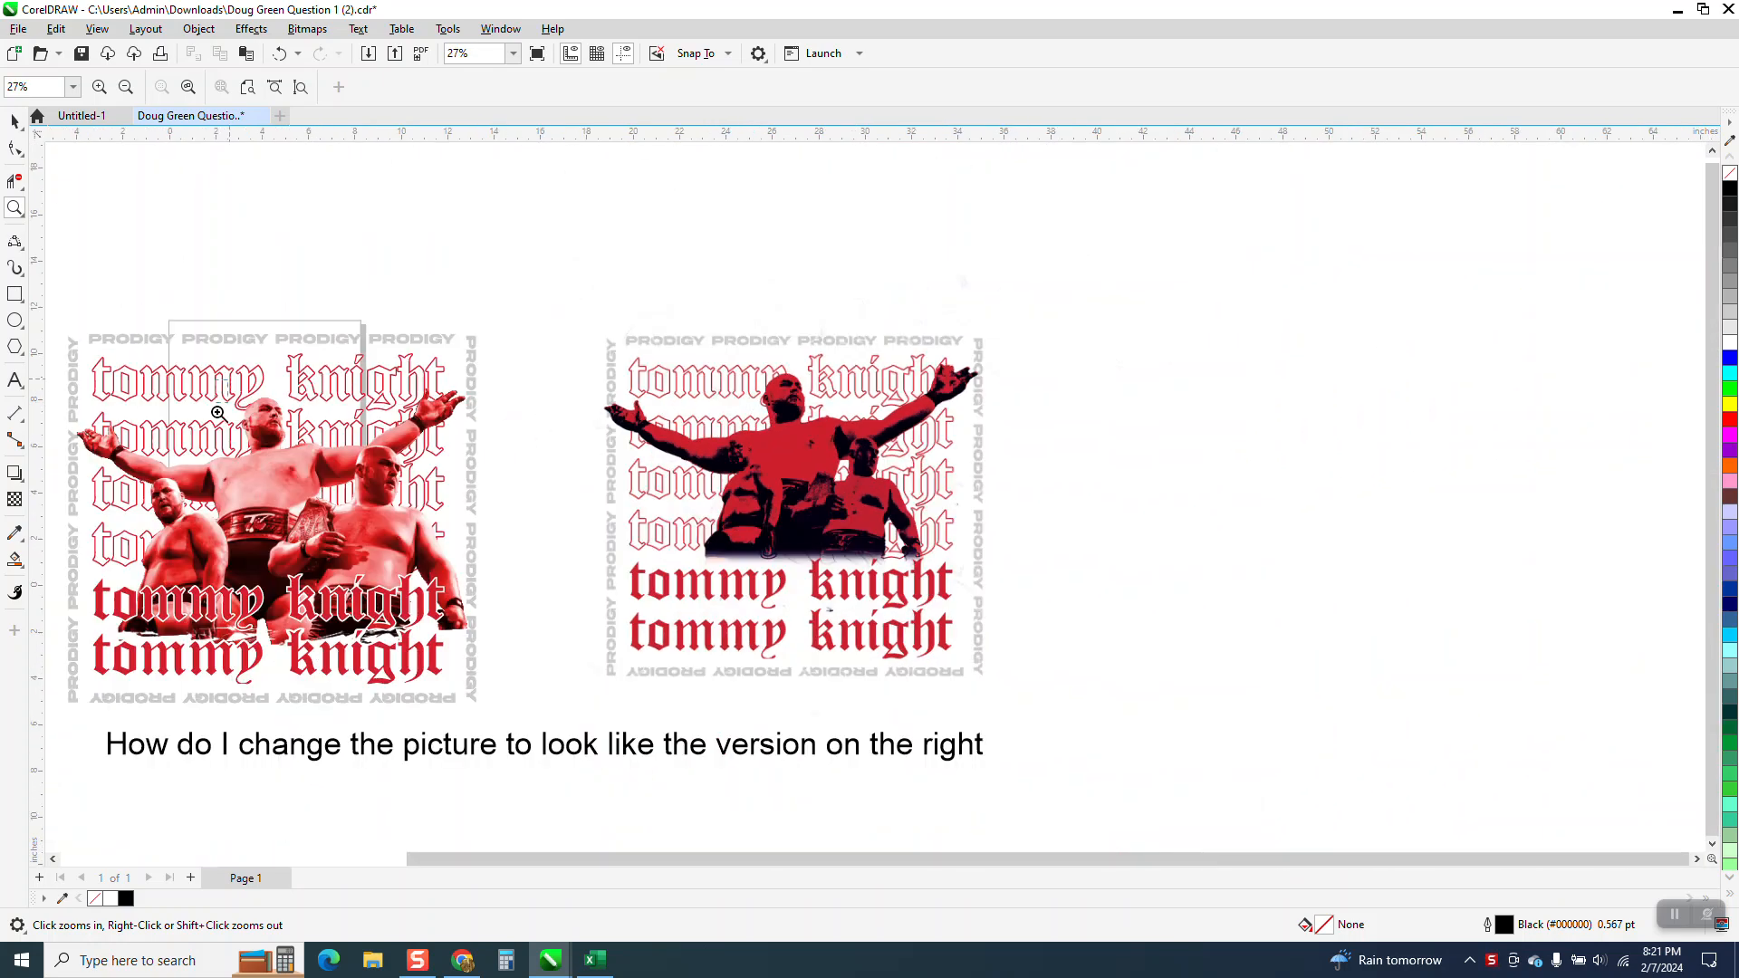
scroll(218, 395, up, 8)
scroll(353, 435, down, 4)
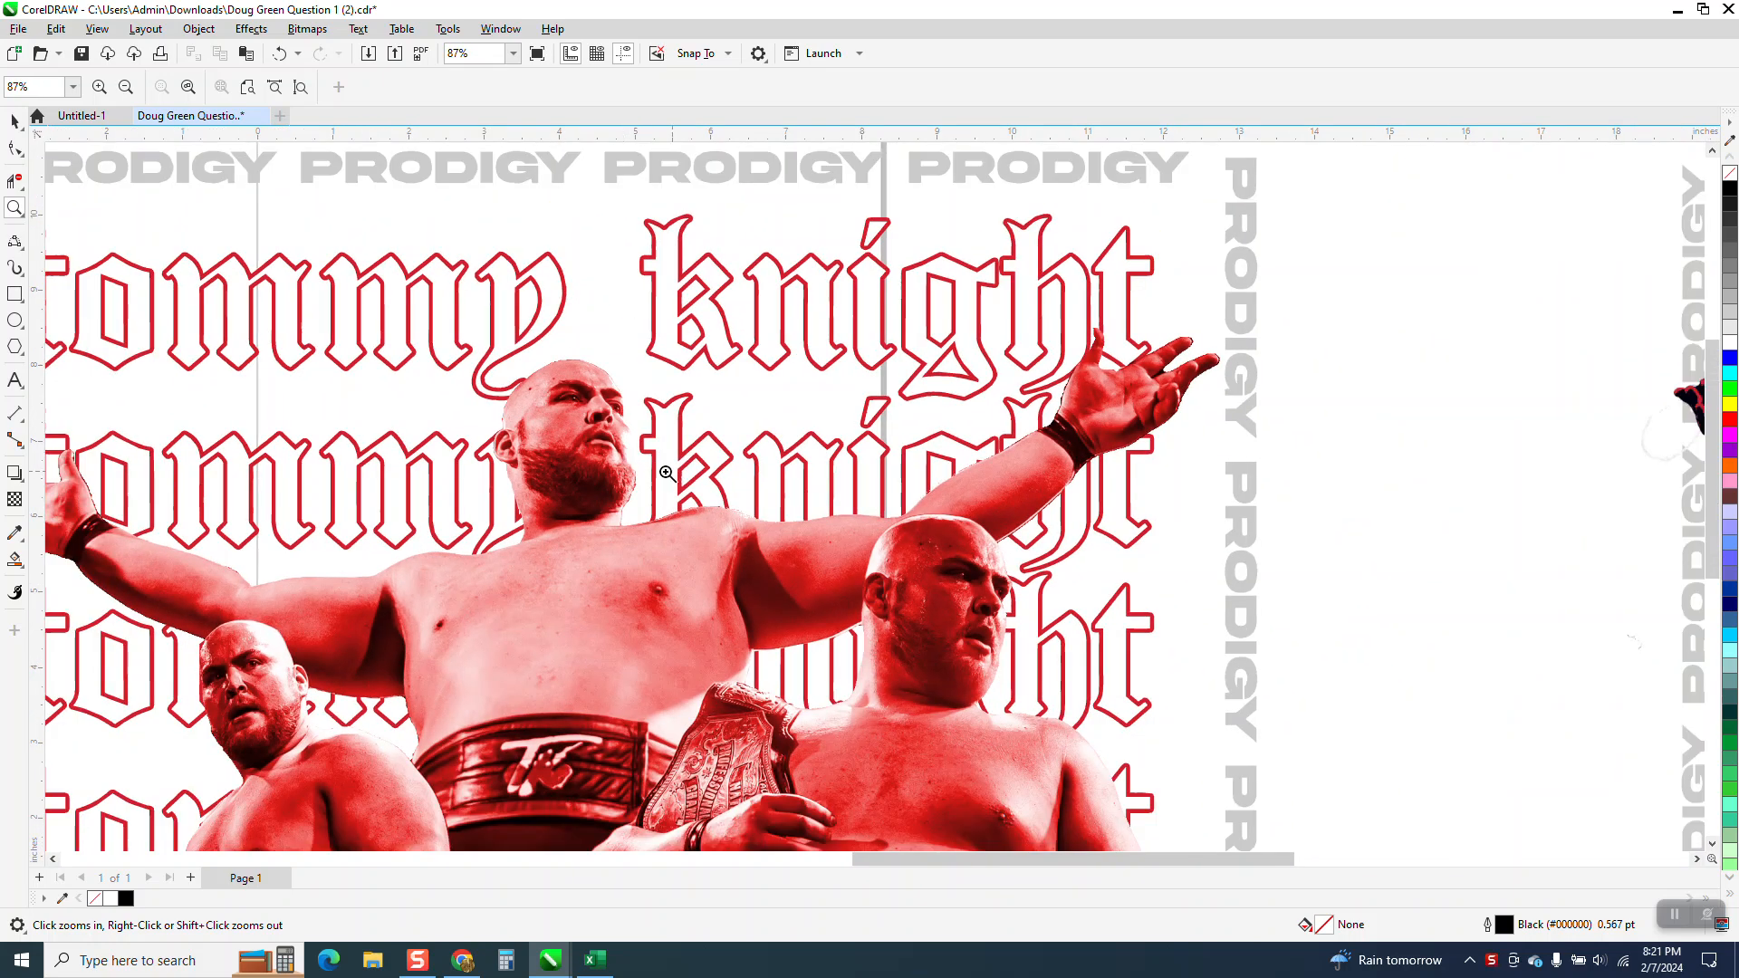
scroll(634, 449, up, 8)
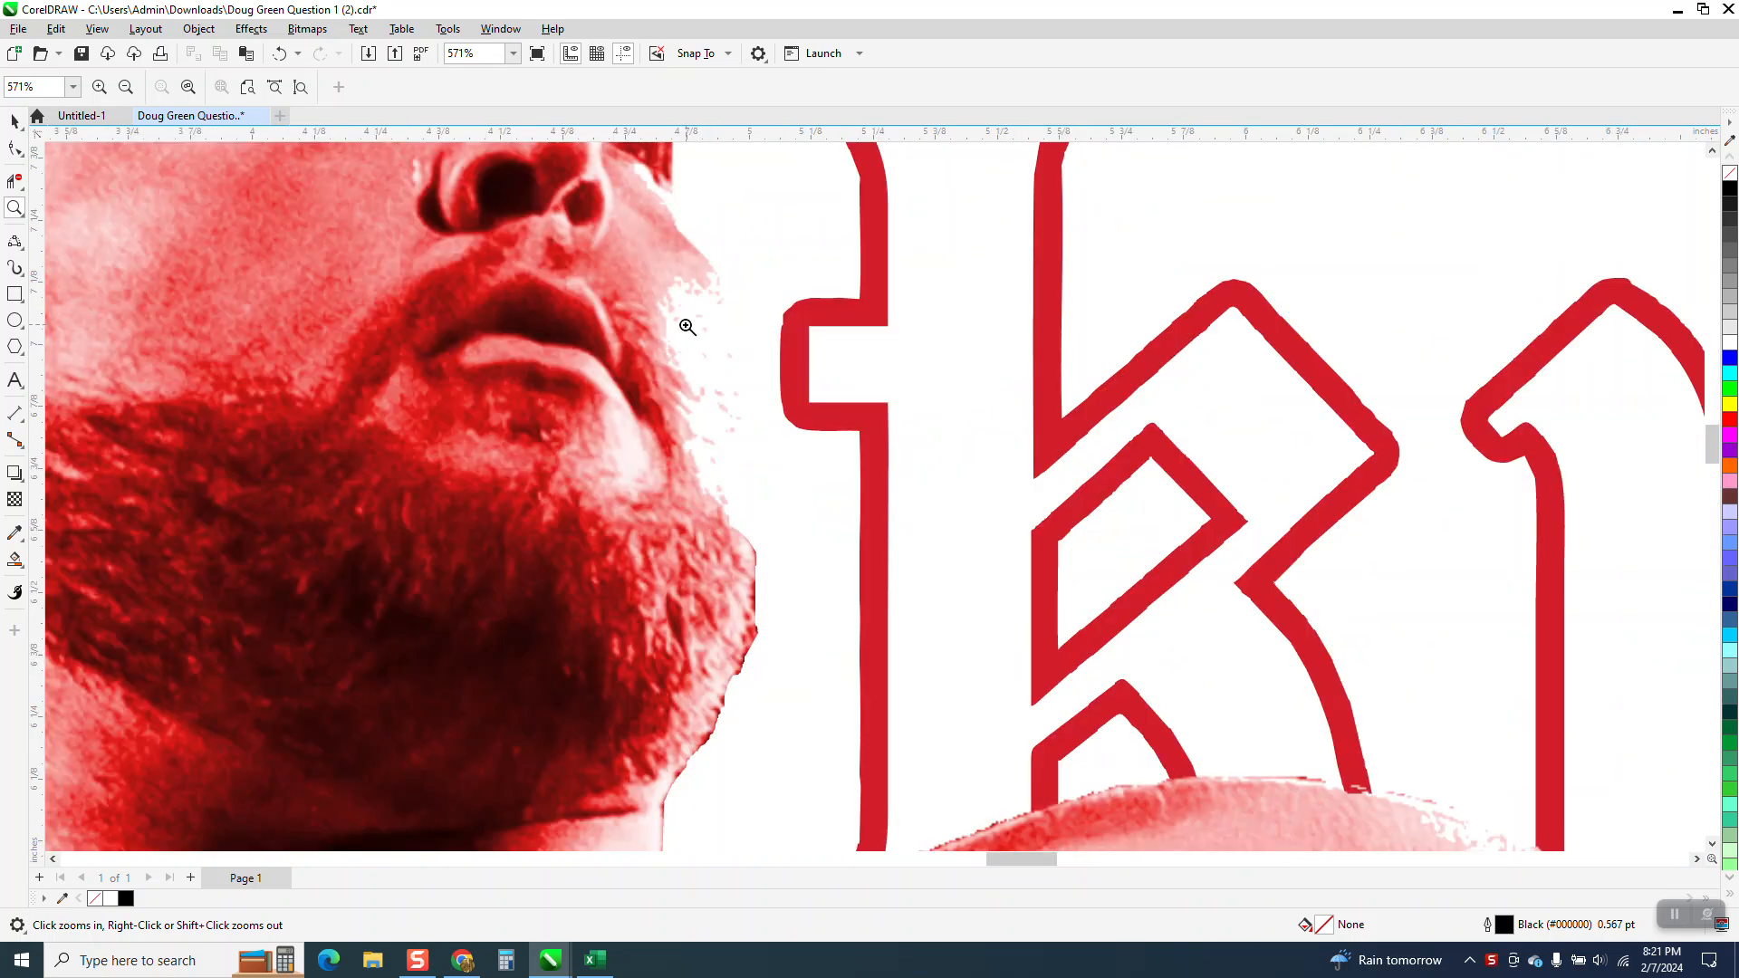
scroll(707, 410, down, 5)
scroll(704, 402, down, 3)
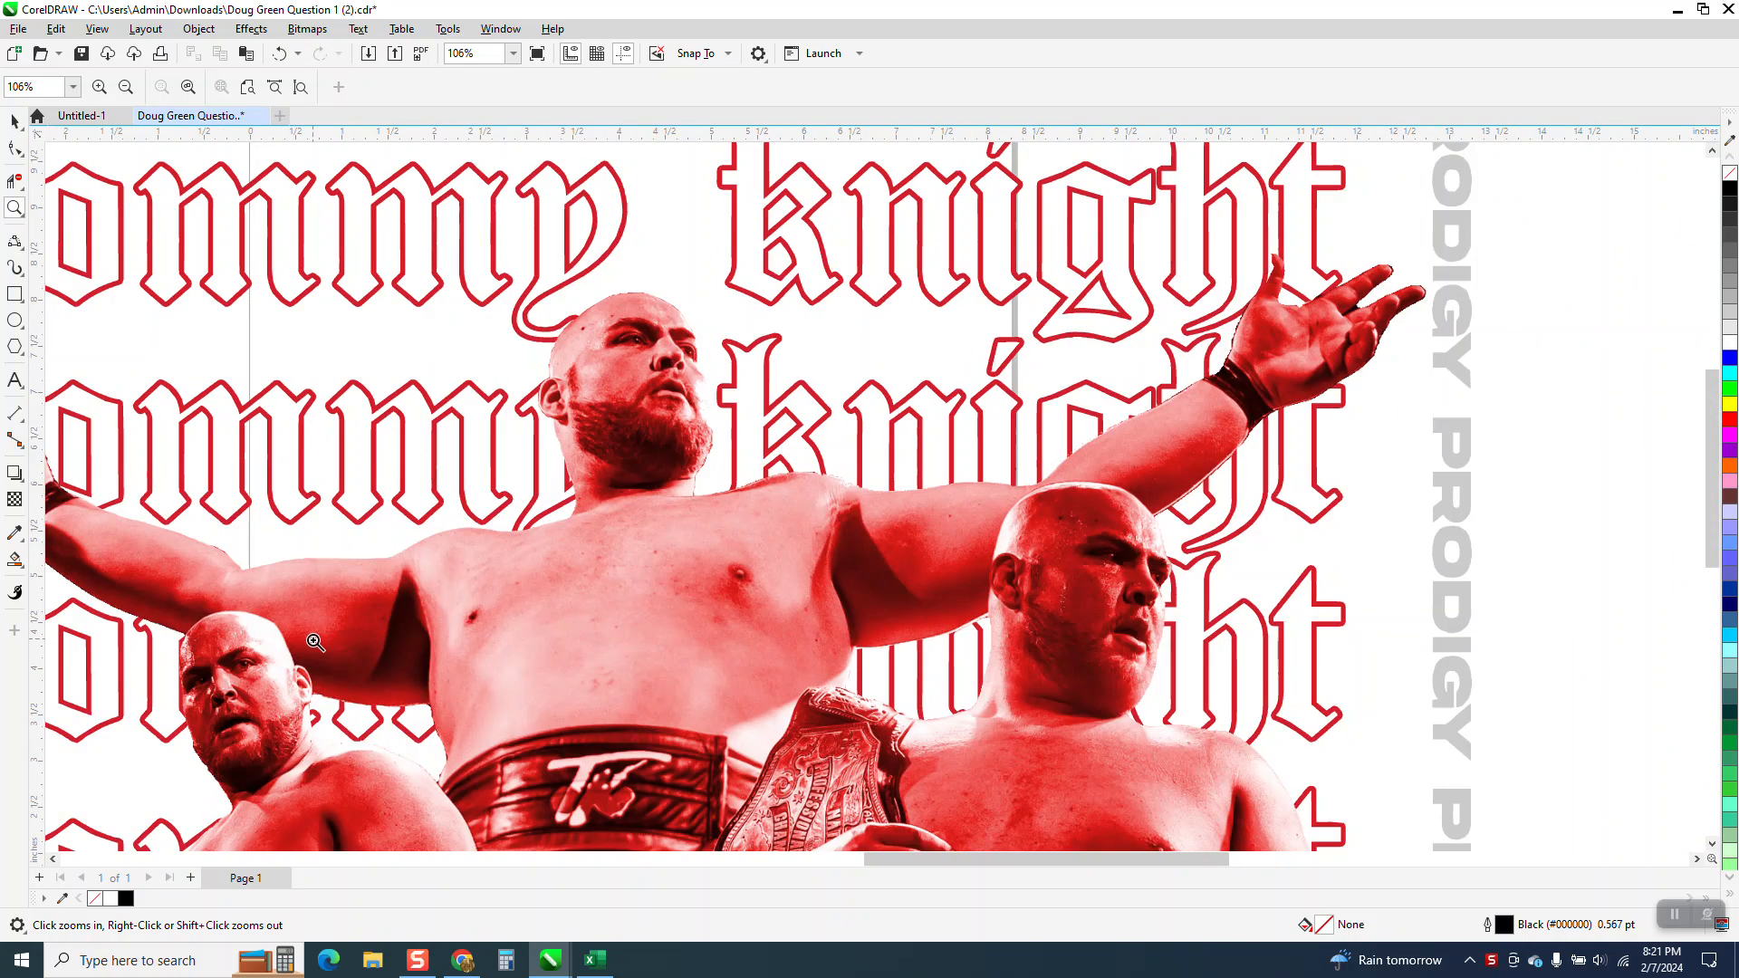
scroll(472, 580, down, 4)
scroll(625, 503, down, 2)
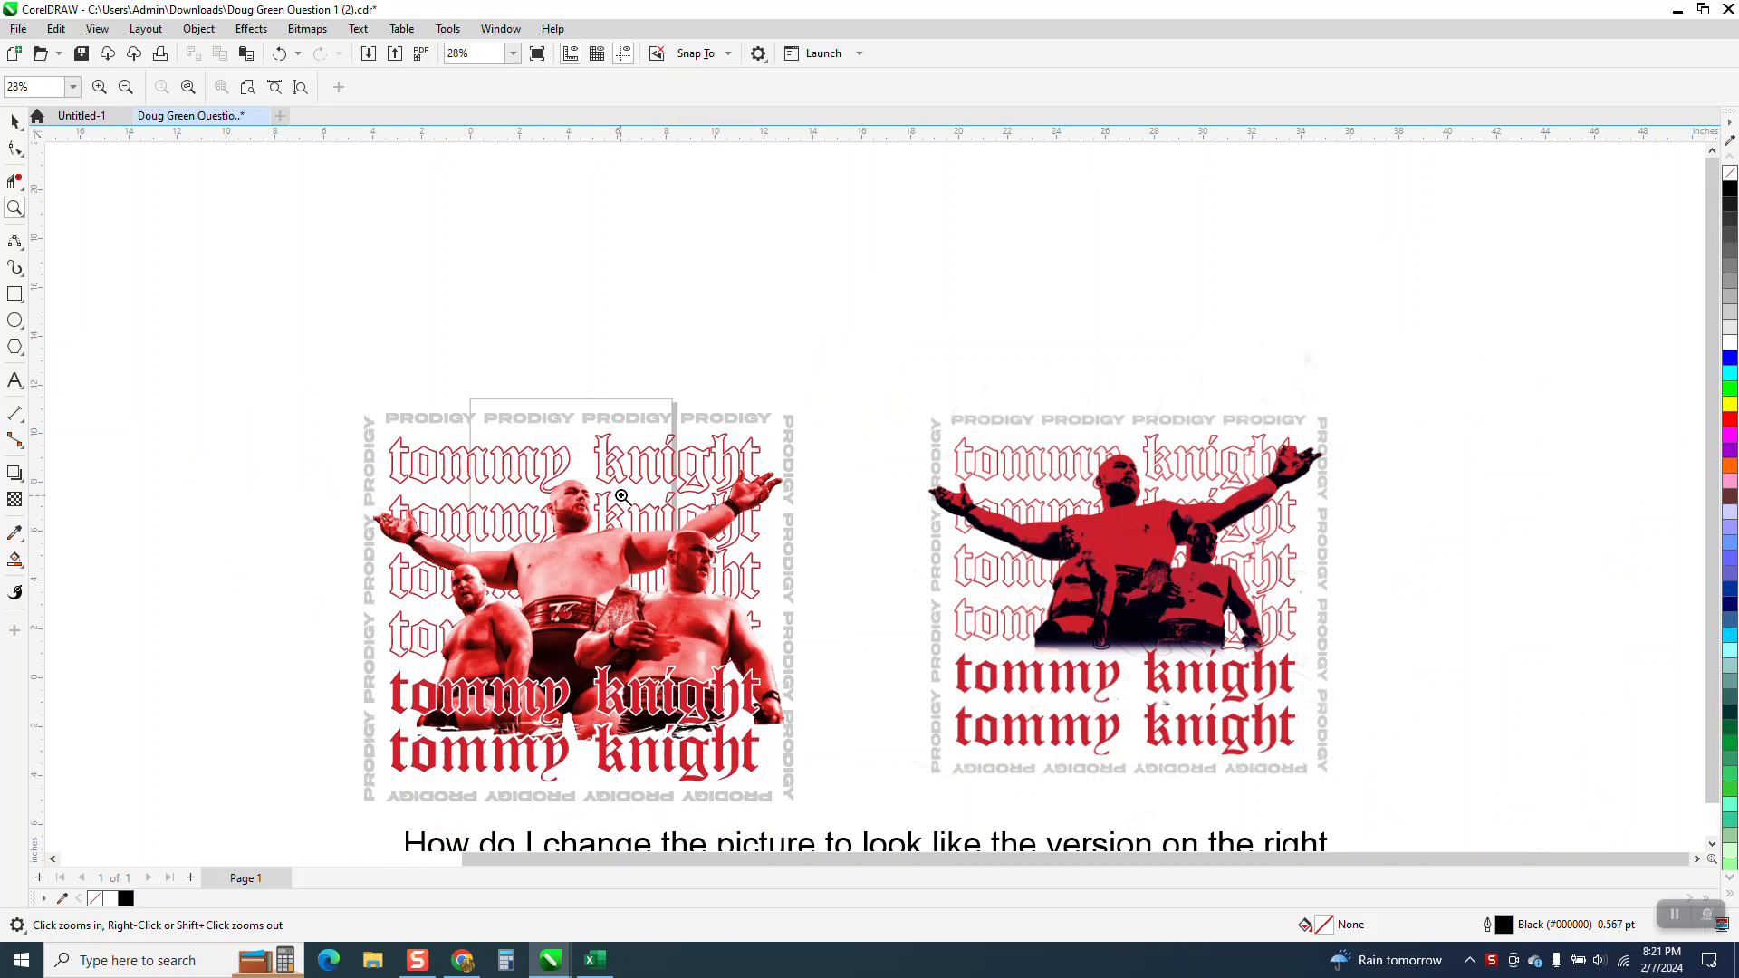
Move the lower group with the two solid red text lines and border text 18 inches left, clear of the picture.
click(18, 211)
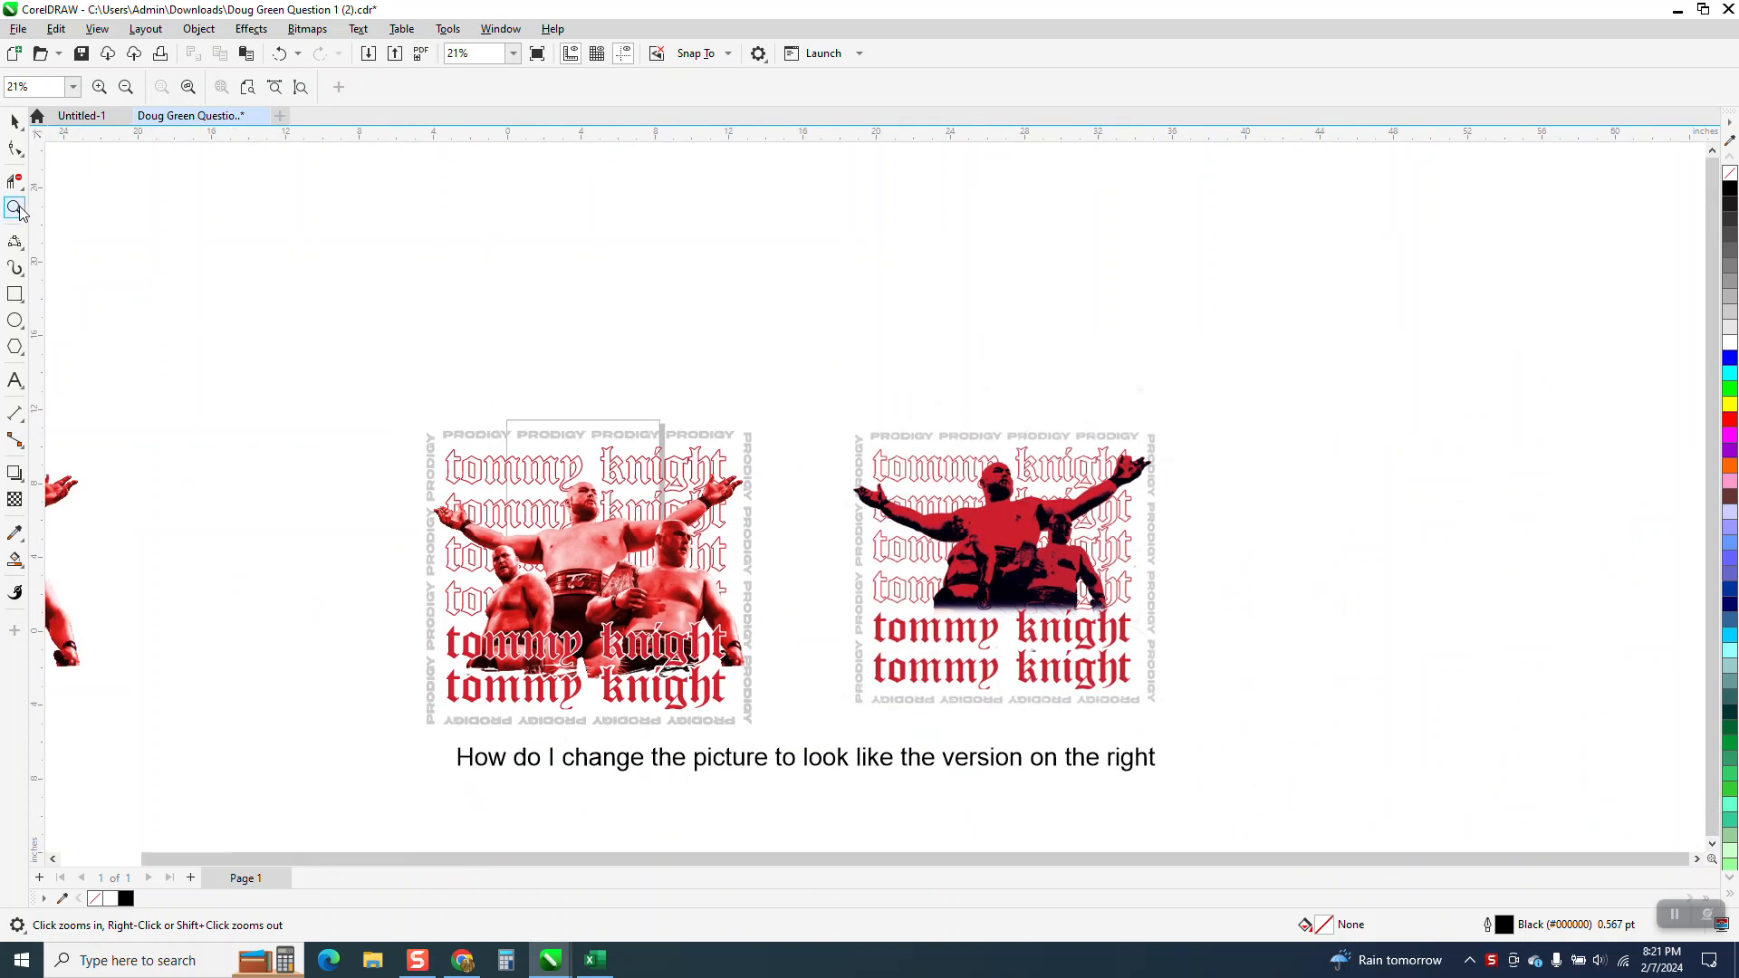
drag(405, 437, 846, 734)
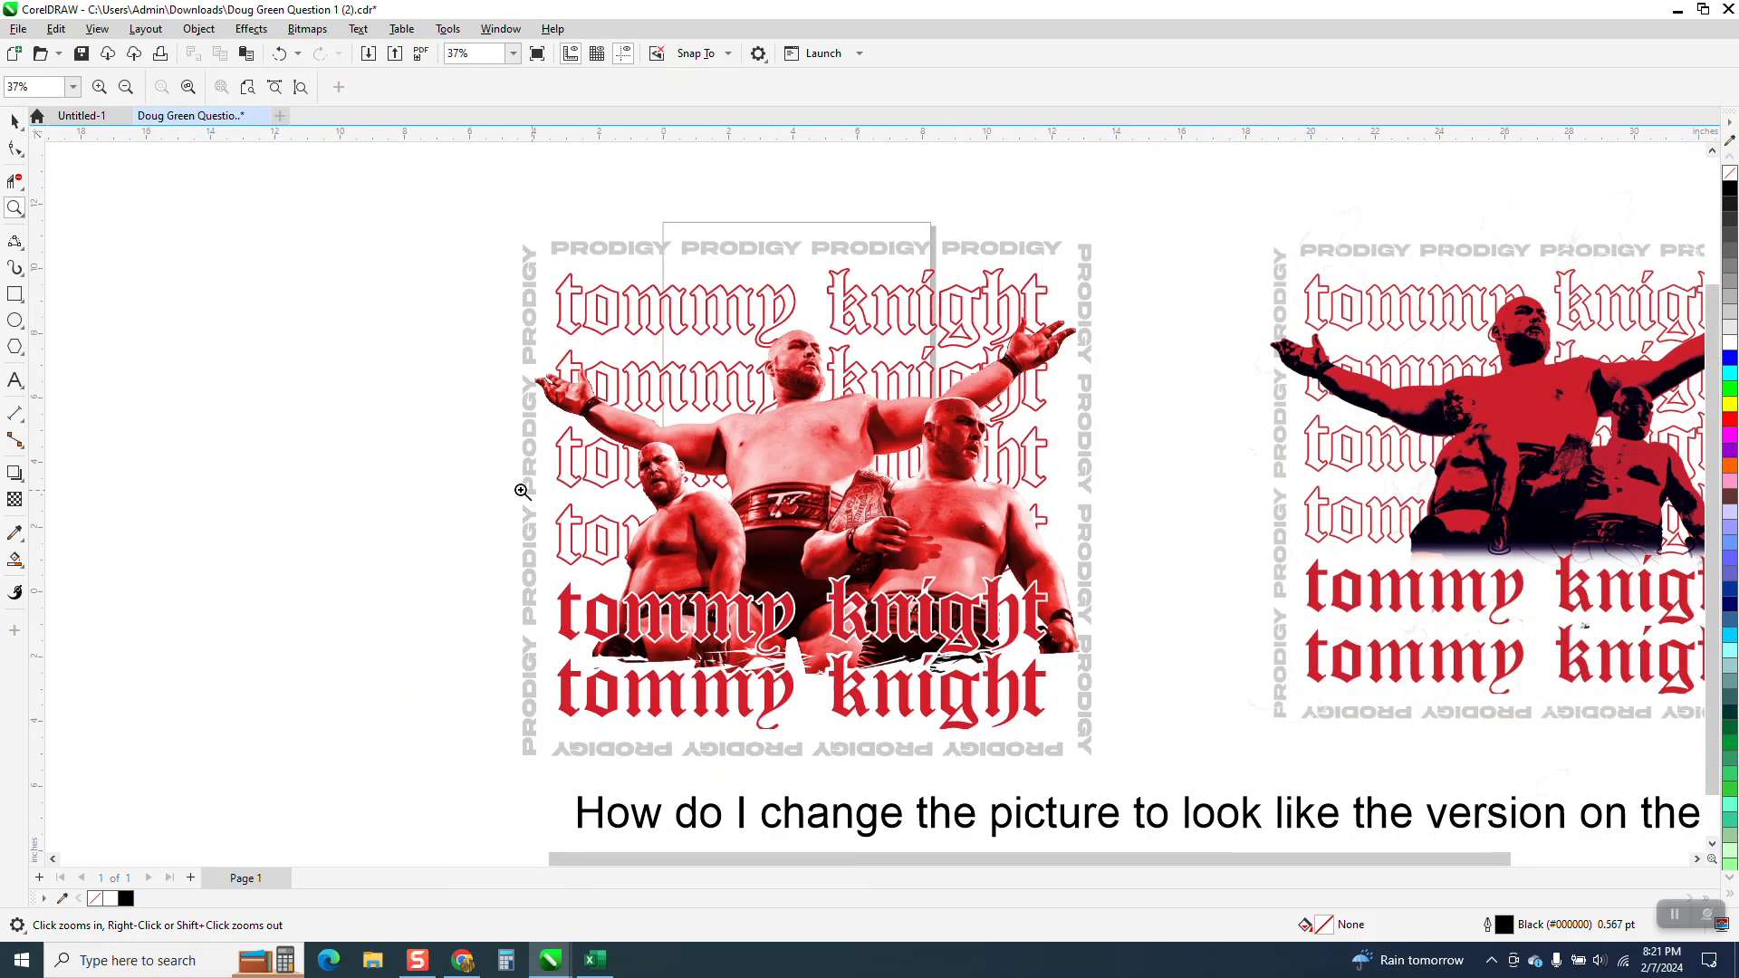
click(15, 120)
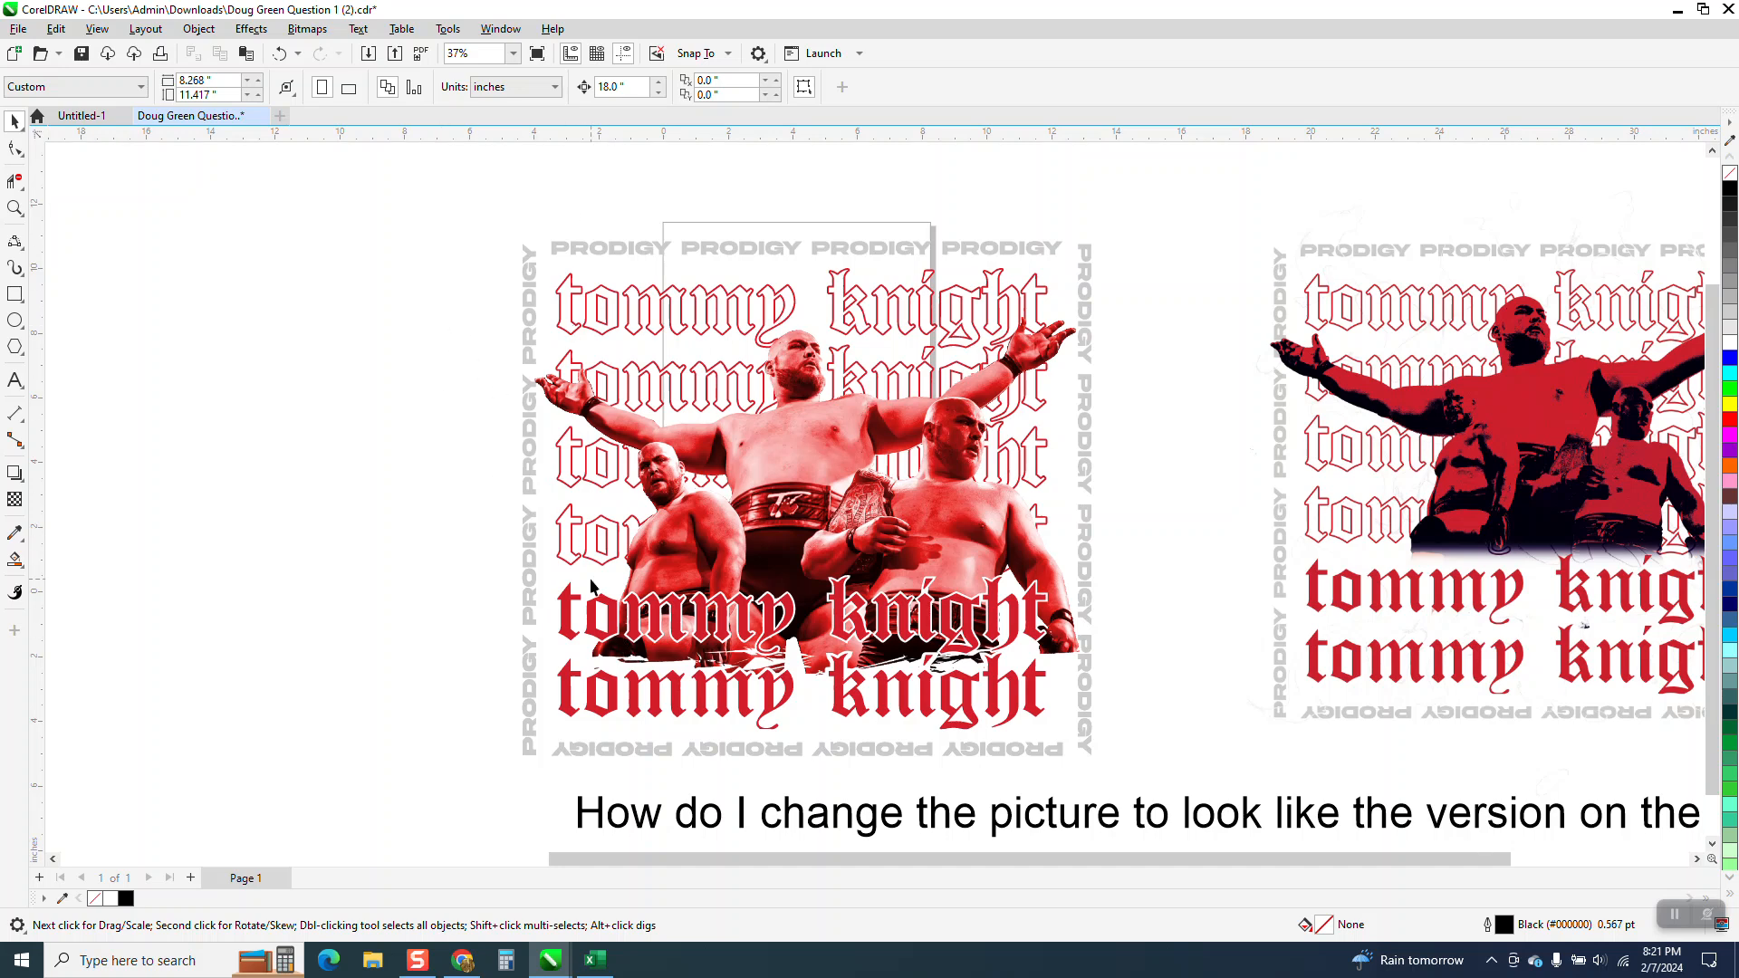
click(568, 636)
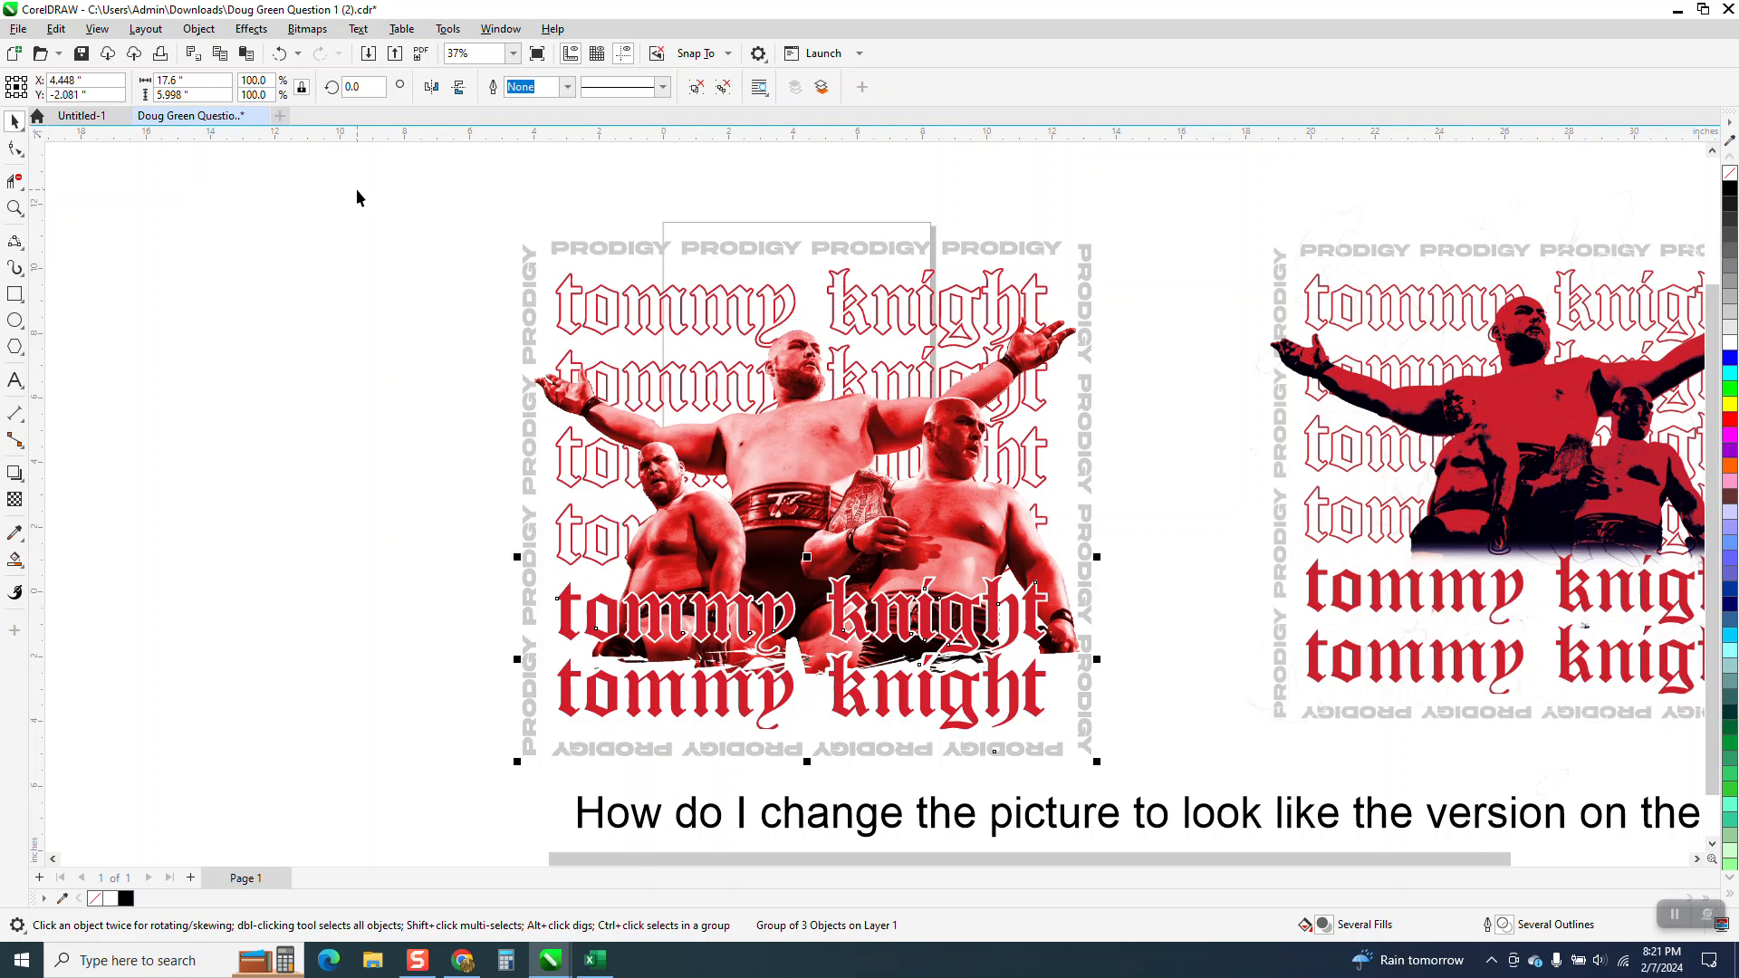
key(Left)
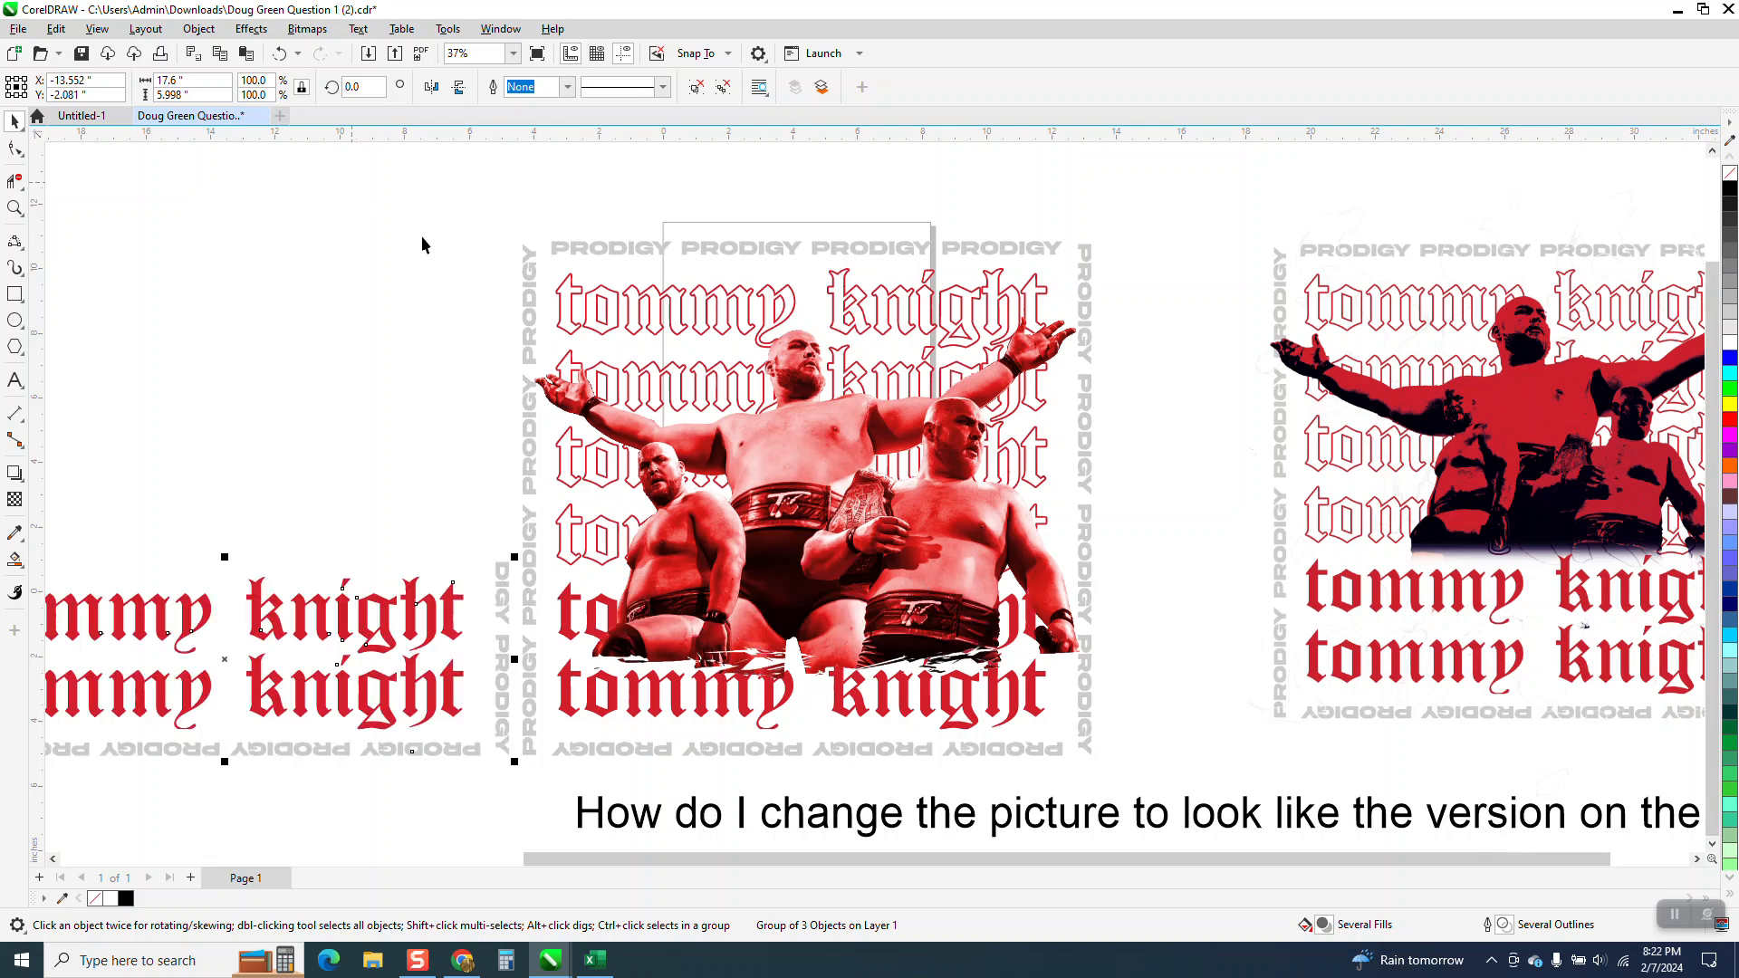
Delete the spare copy of the wrestler picture lying to the far left of the artwork.
scroll(422, 237, down, 2)
click(90, 385)
key(Delete)
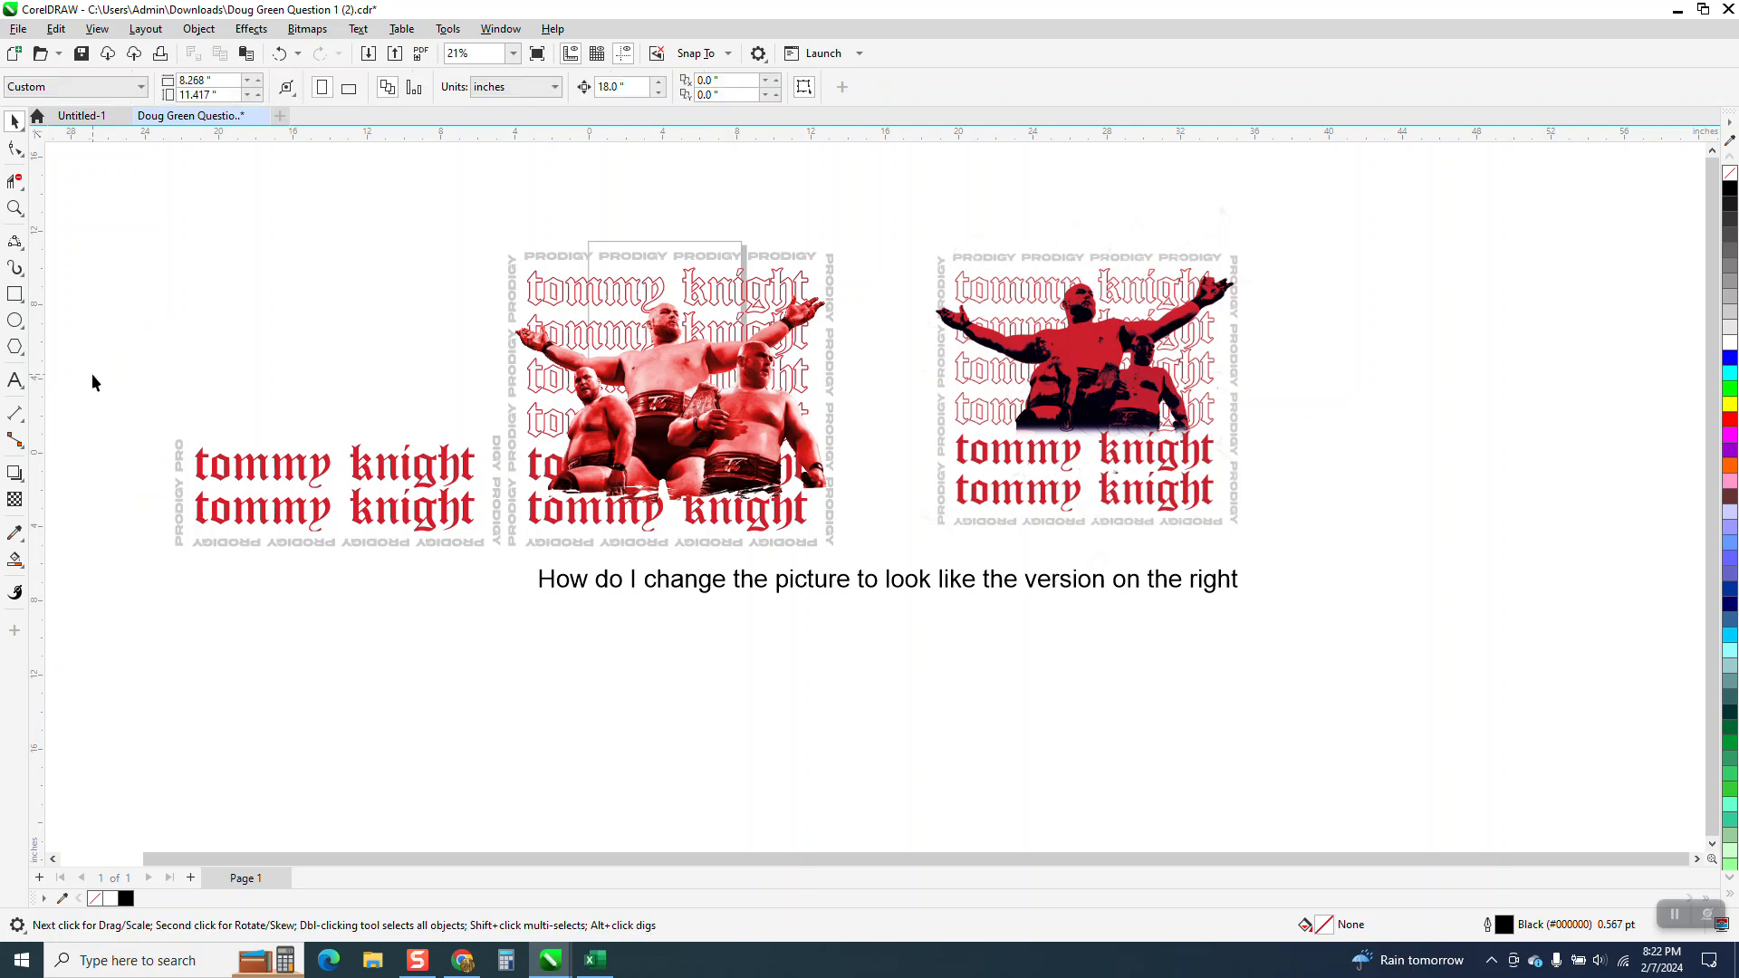
Draw a white rectangle without outline, about 15.9 by 5.3 inches, over the two solid red text lines.
click(14, 208)
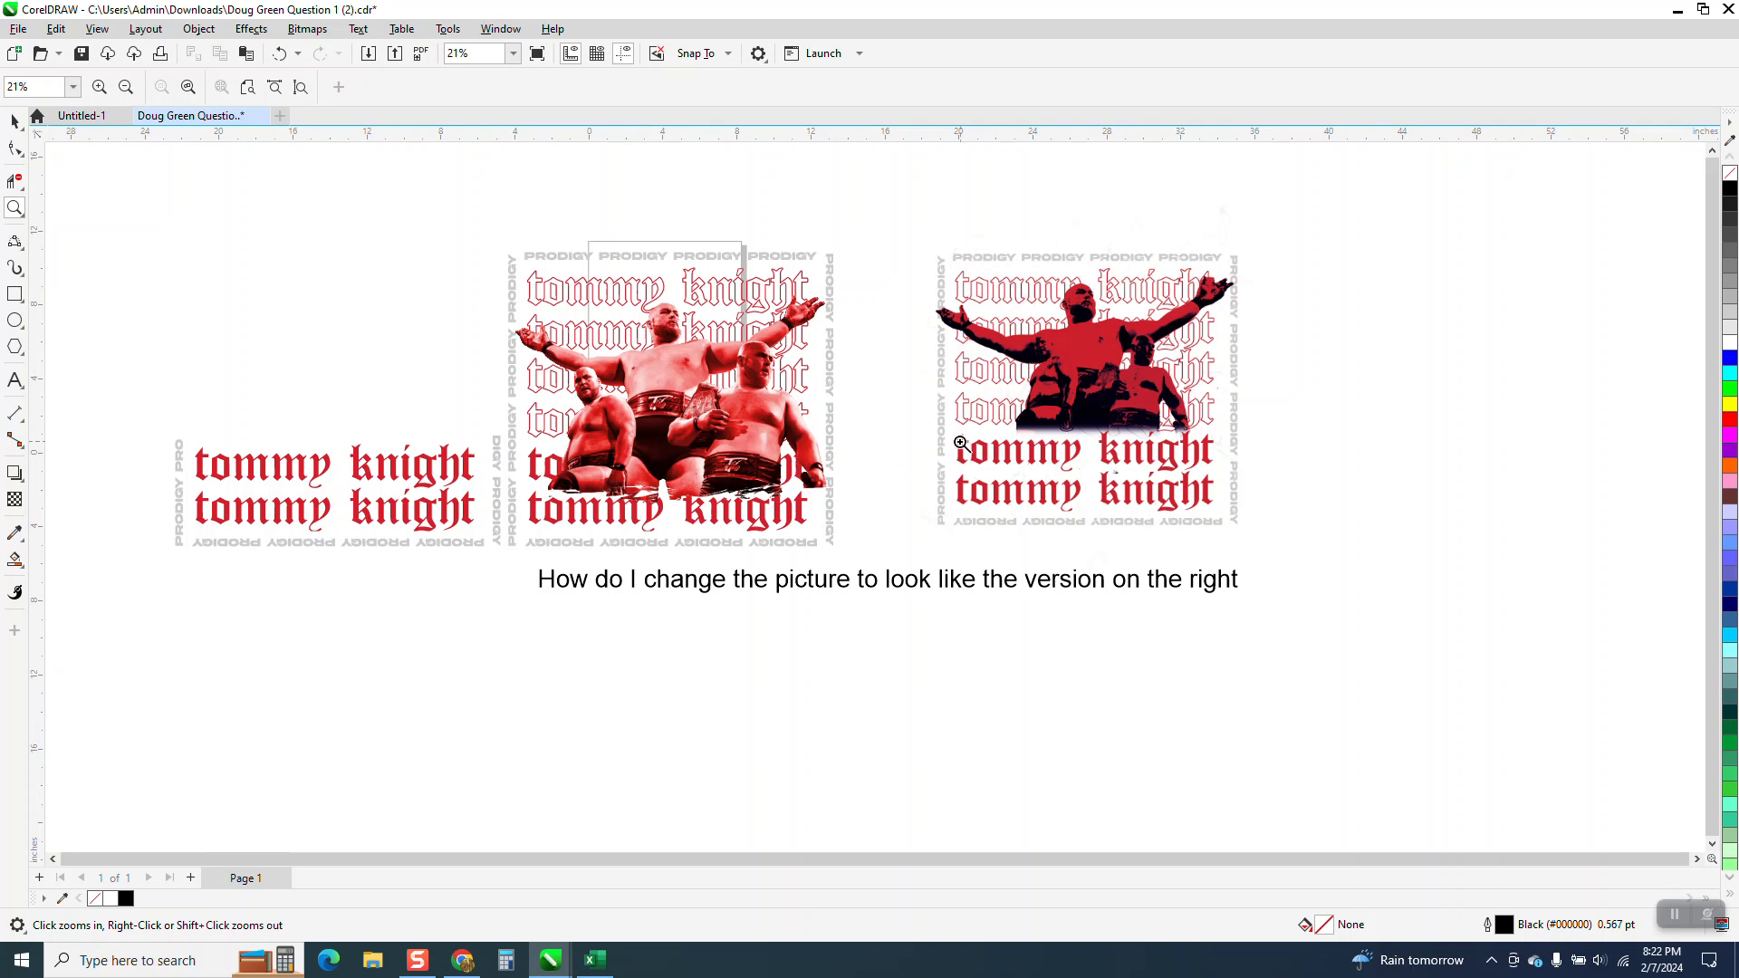
drag(210, 502, 594, 594)
click(14, 295)
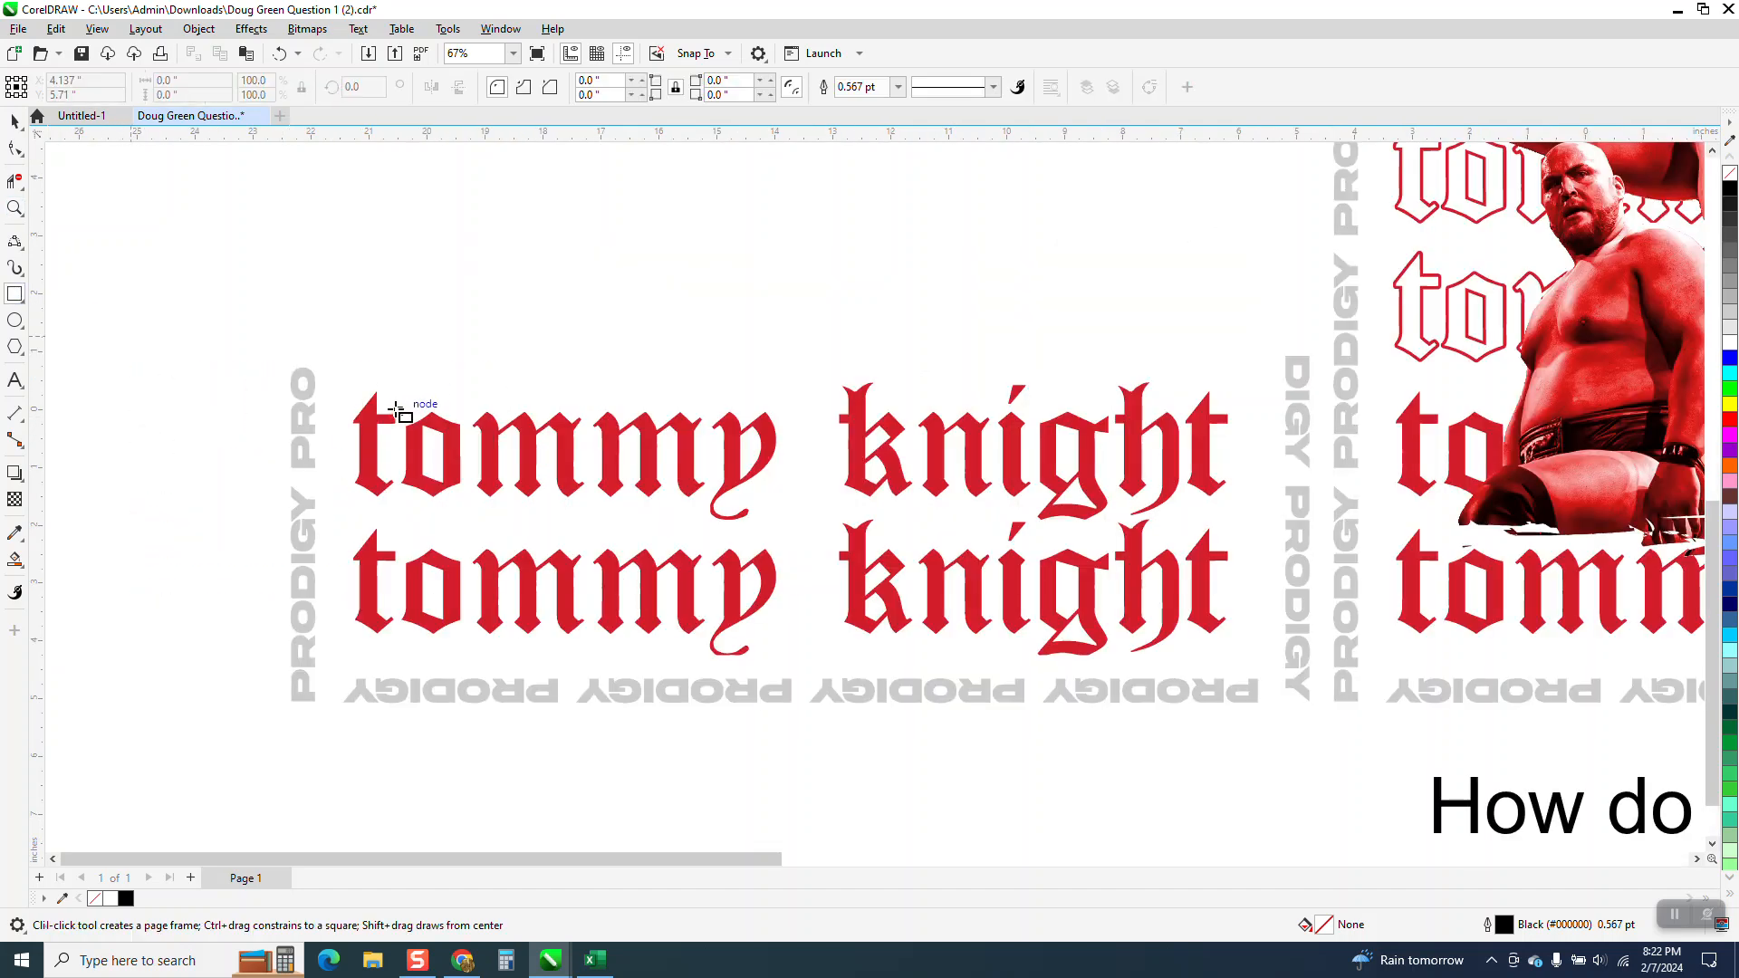
drag(334, 356, 1257, 663)
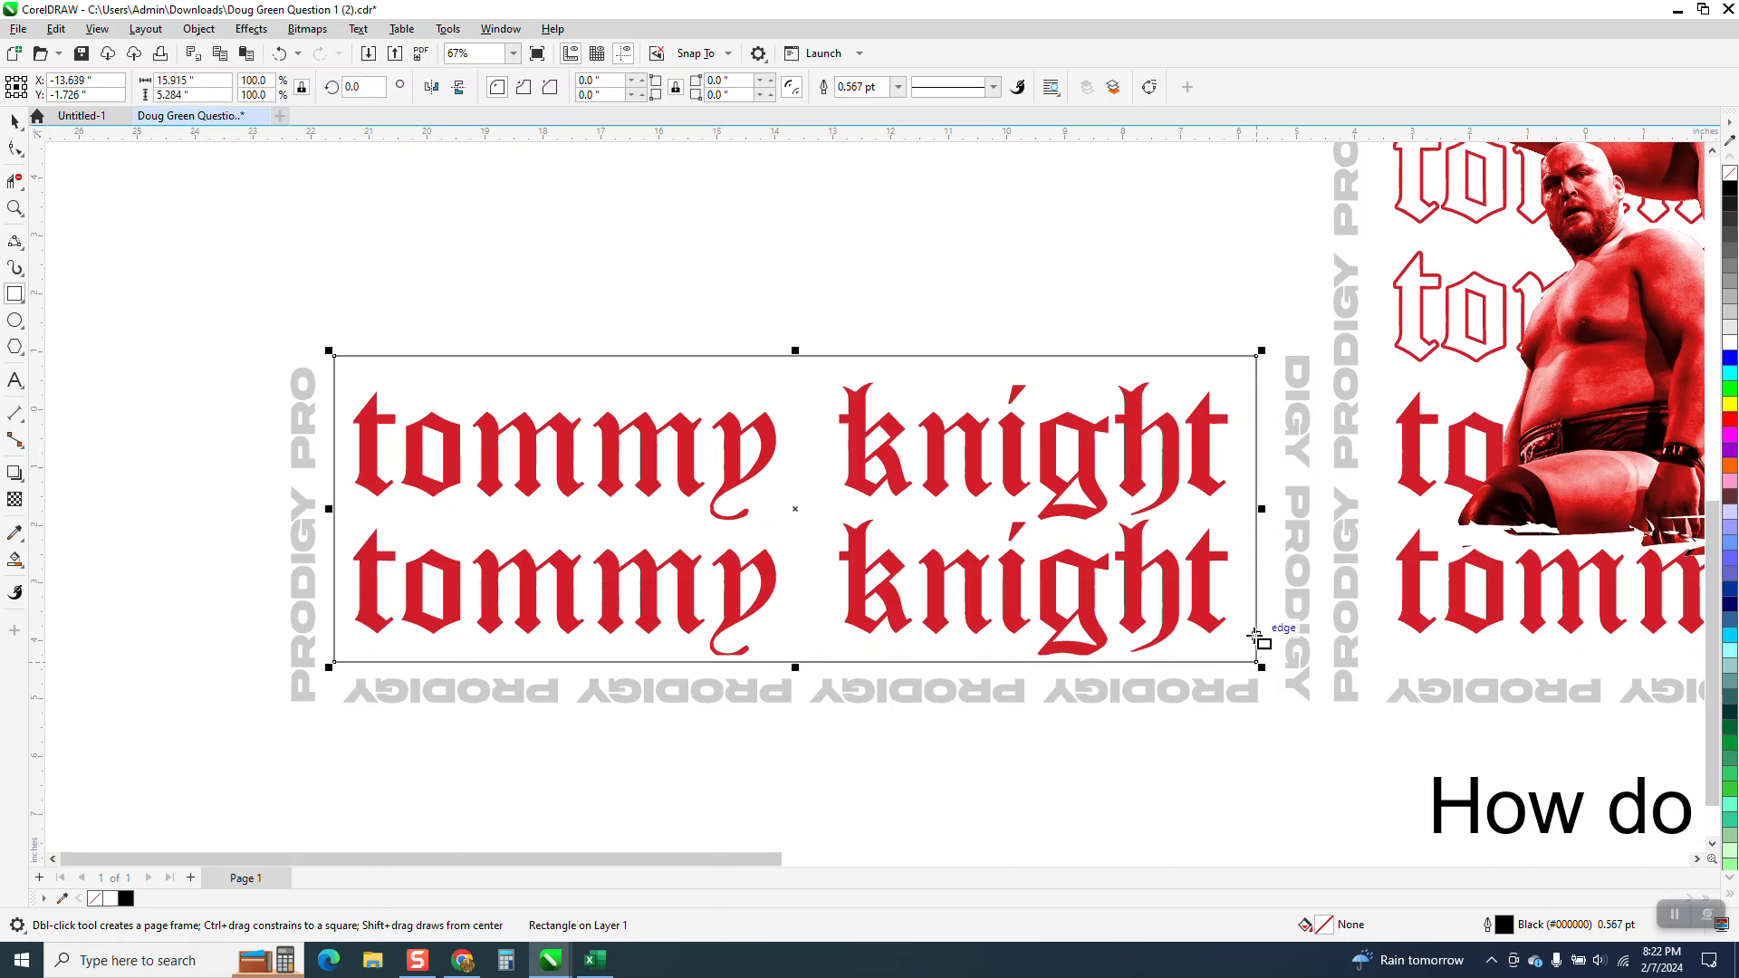
click(1730, 343)
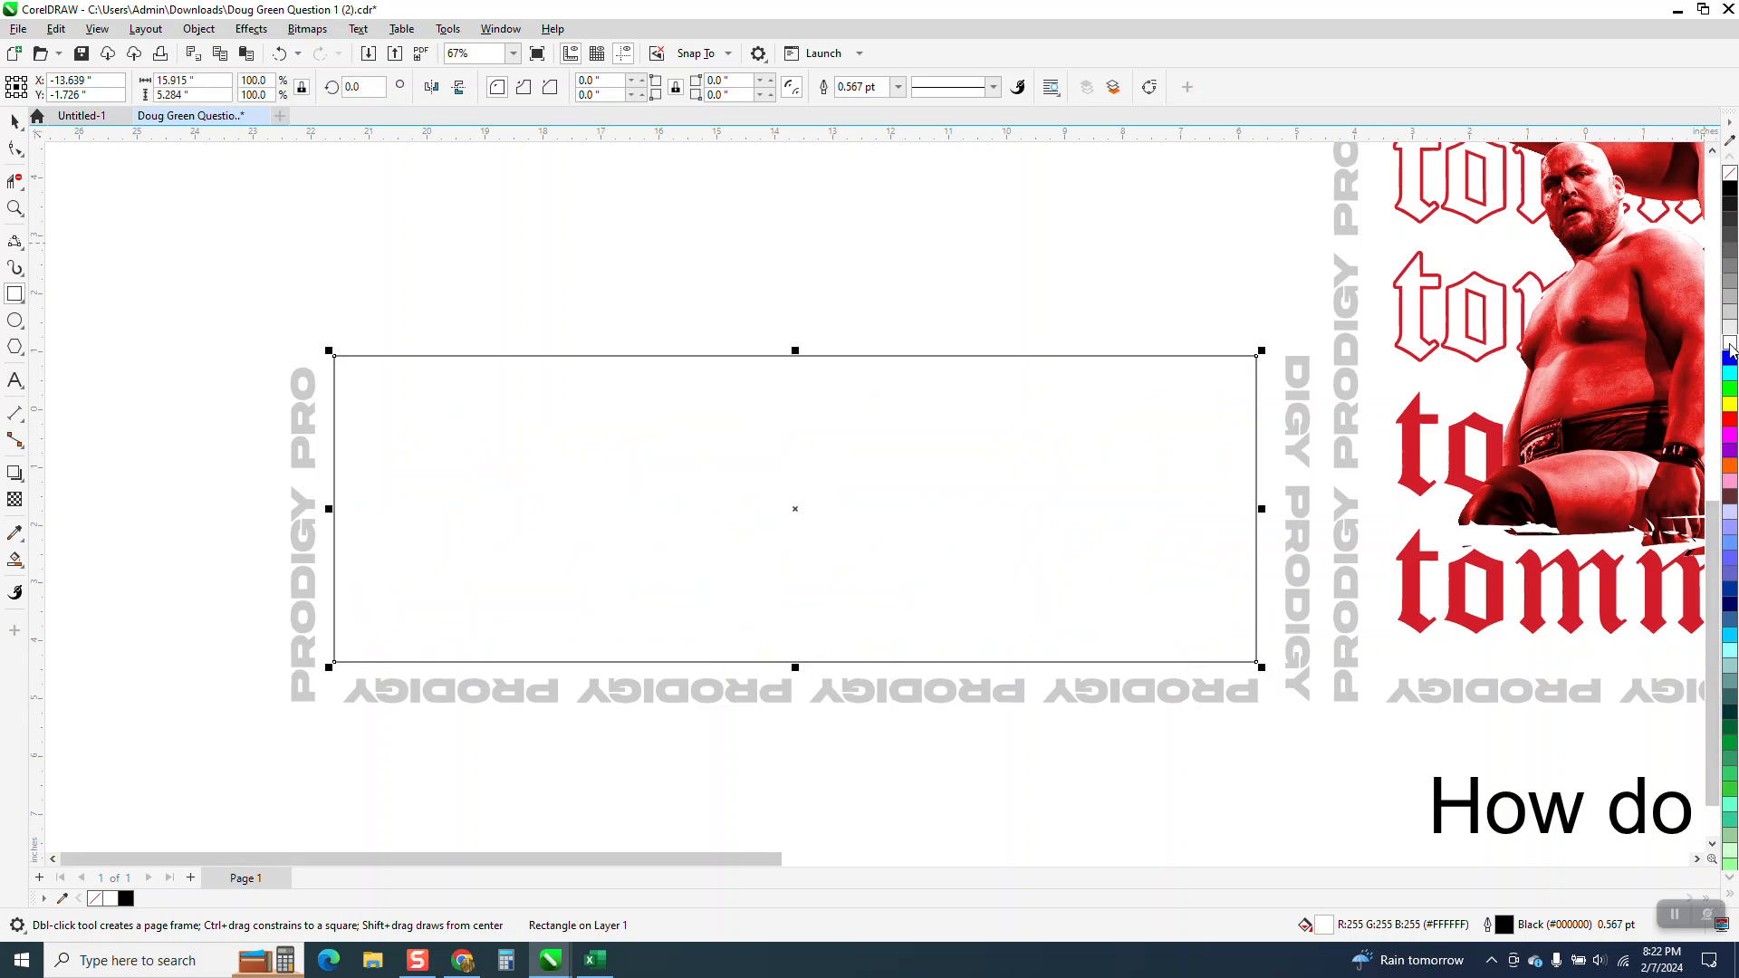
right_click(1732, 174)
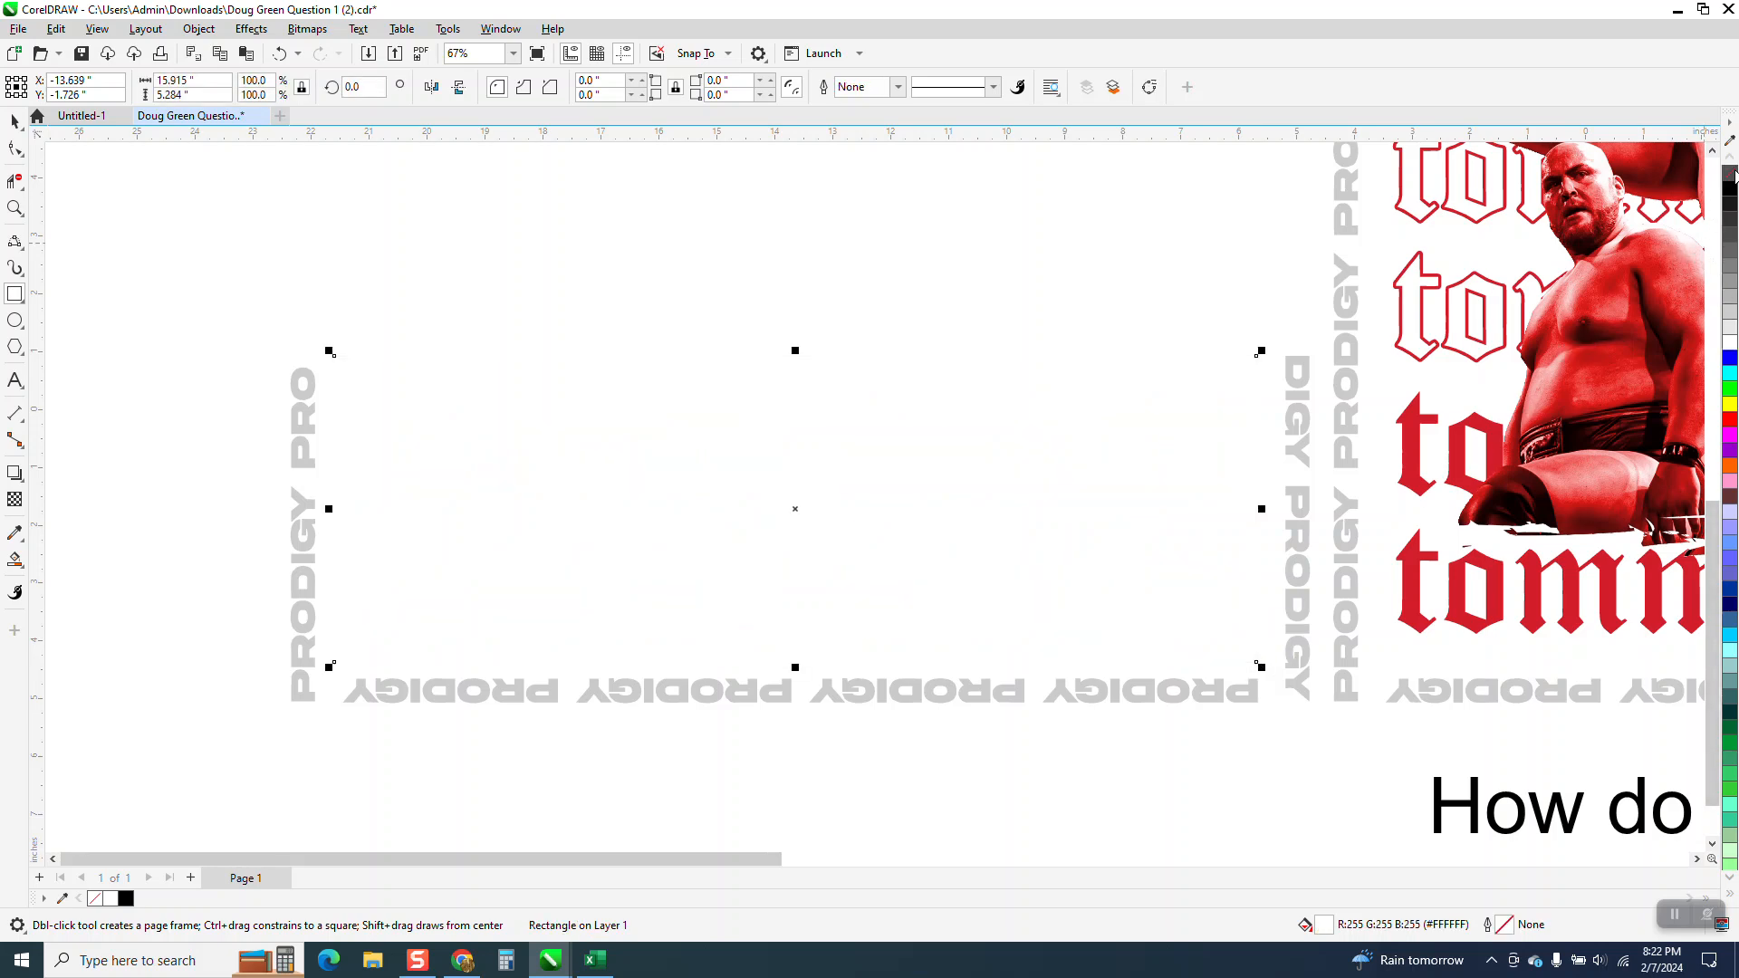
Send the white rectangle to the back of the page, behind the solid red text lines.
click(213, 36)
mouse_move(214, 318)
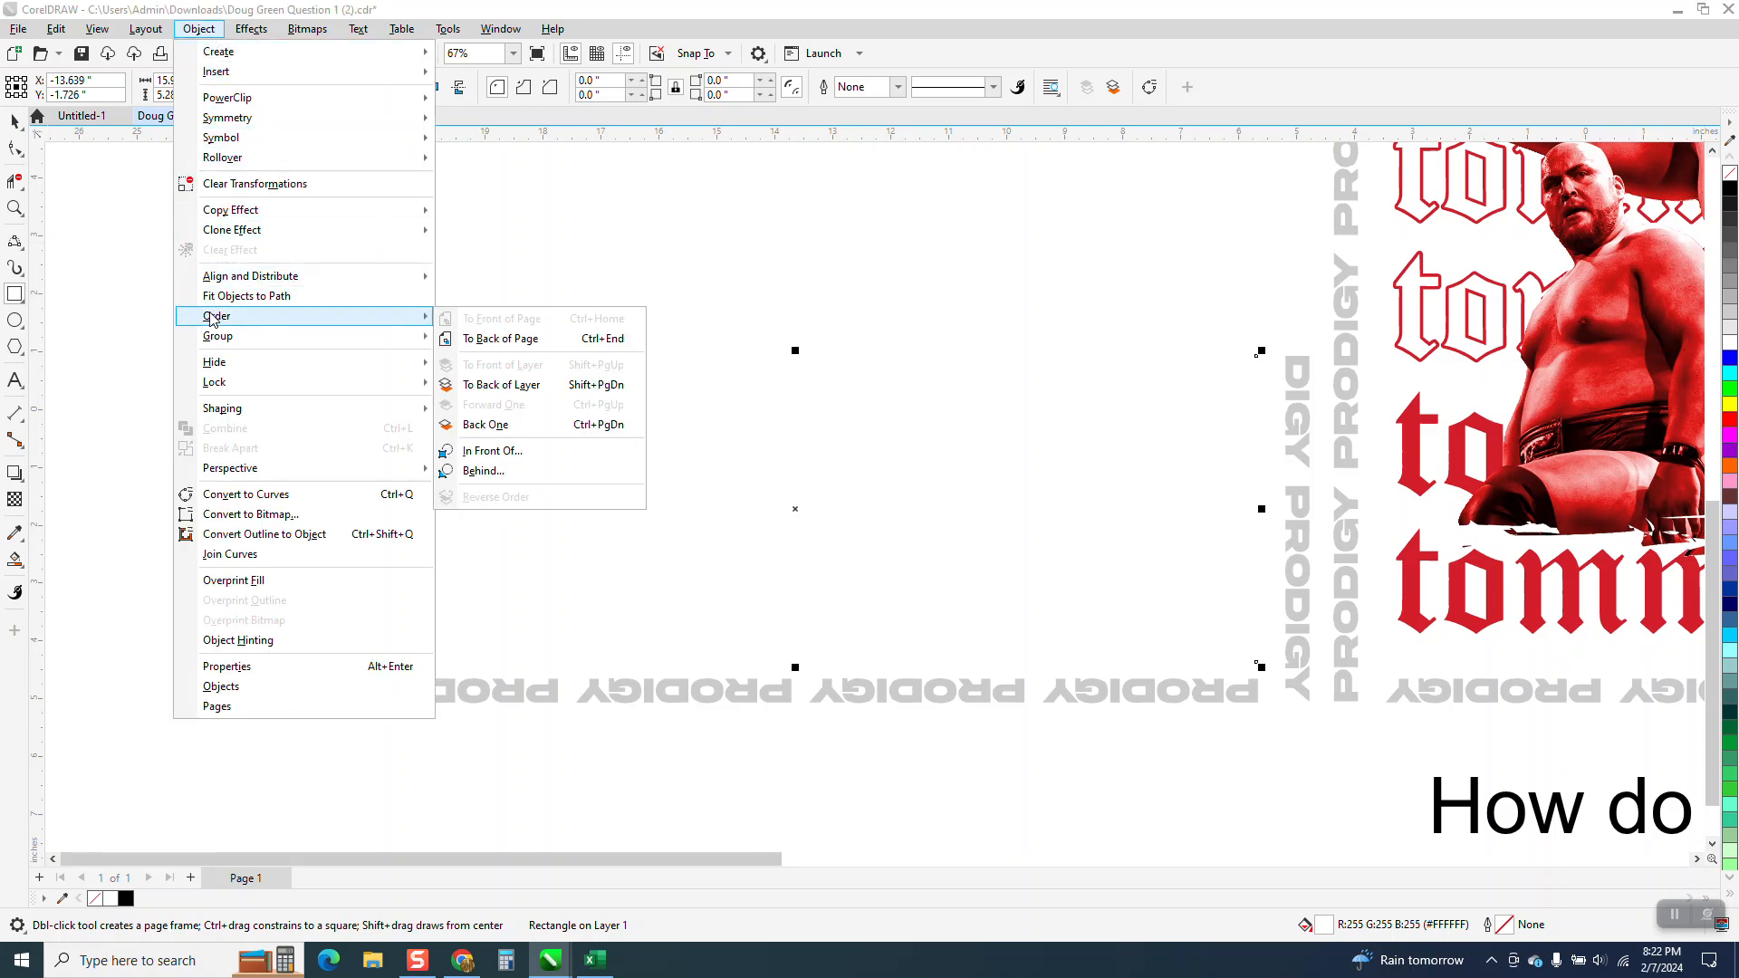
click(473, 337)
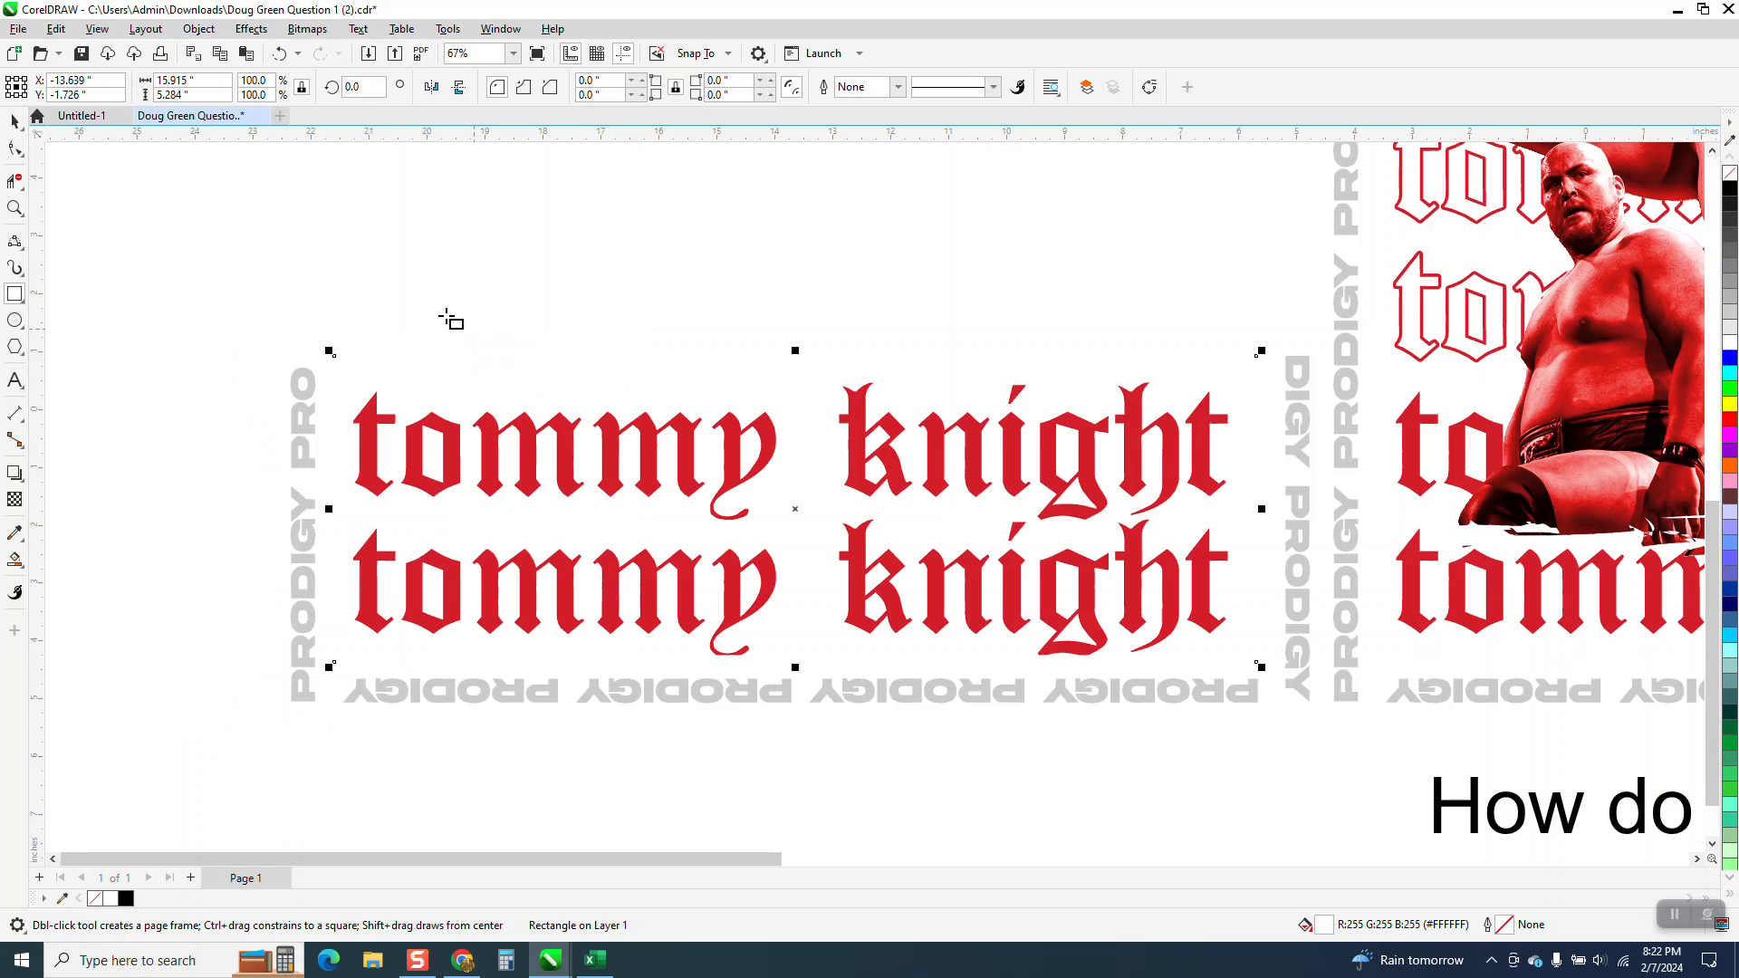
click(14, 120)
click(357, 343)
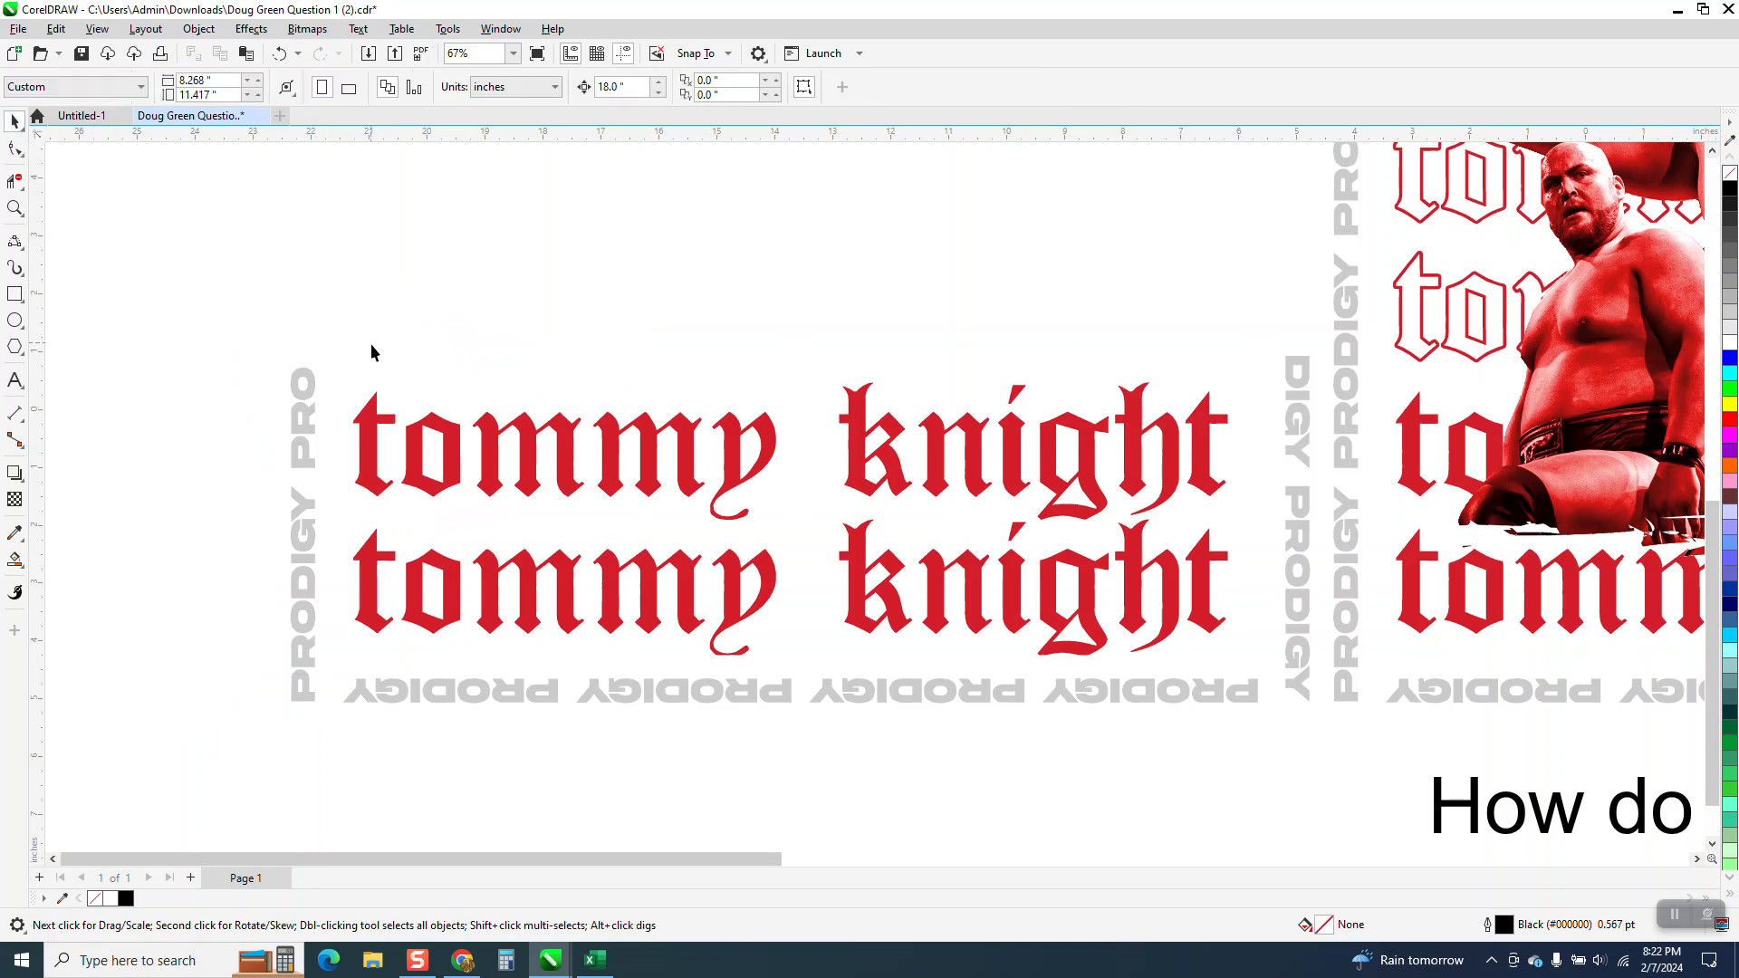
click(382, 366)
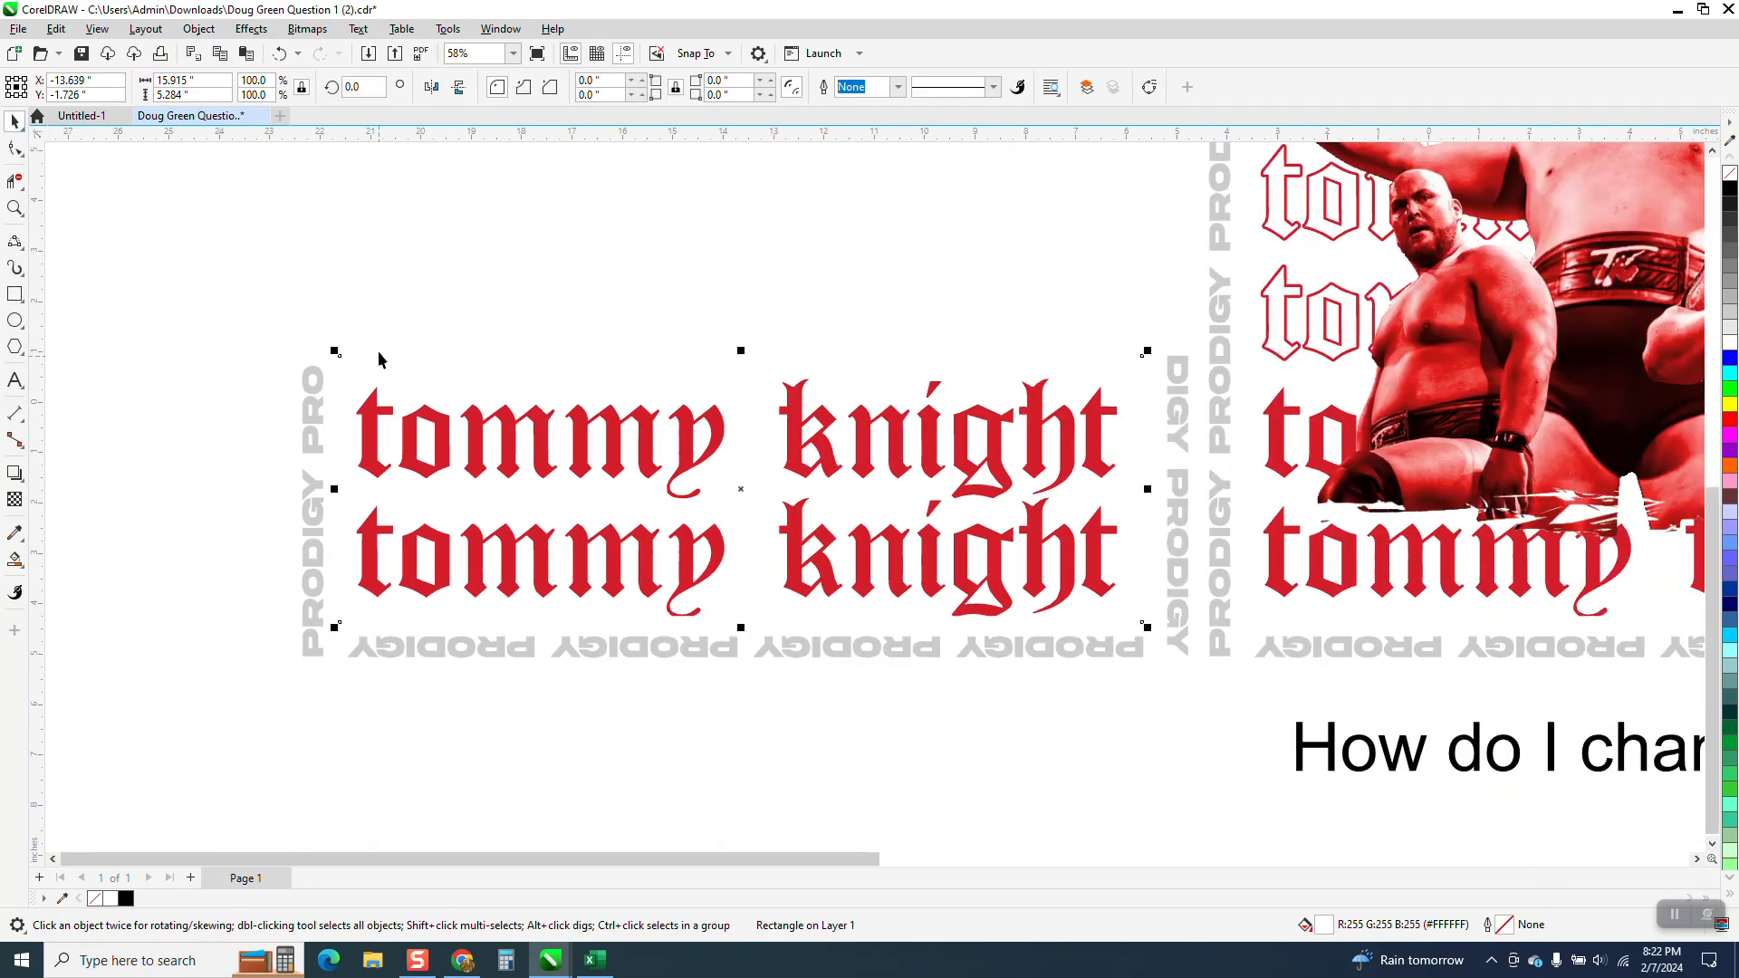
Draw a yellow rectangle about 28.5 by 11.5 inches around the moved text group and send it to the back of the page.
scroll(378, 354, down, 1)
scroll(378, 354, down, 2)
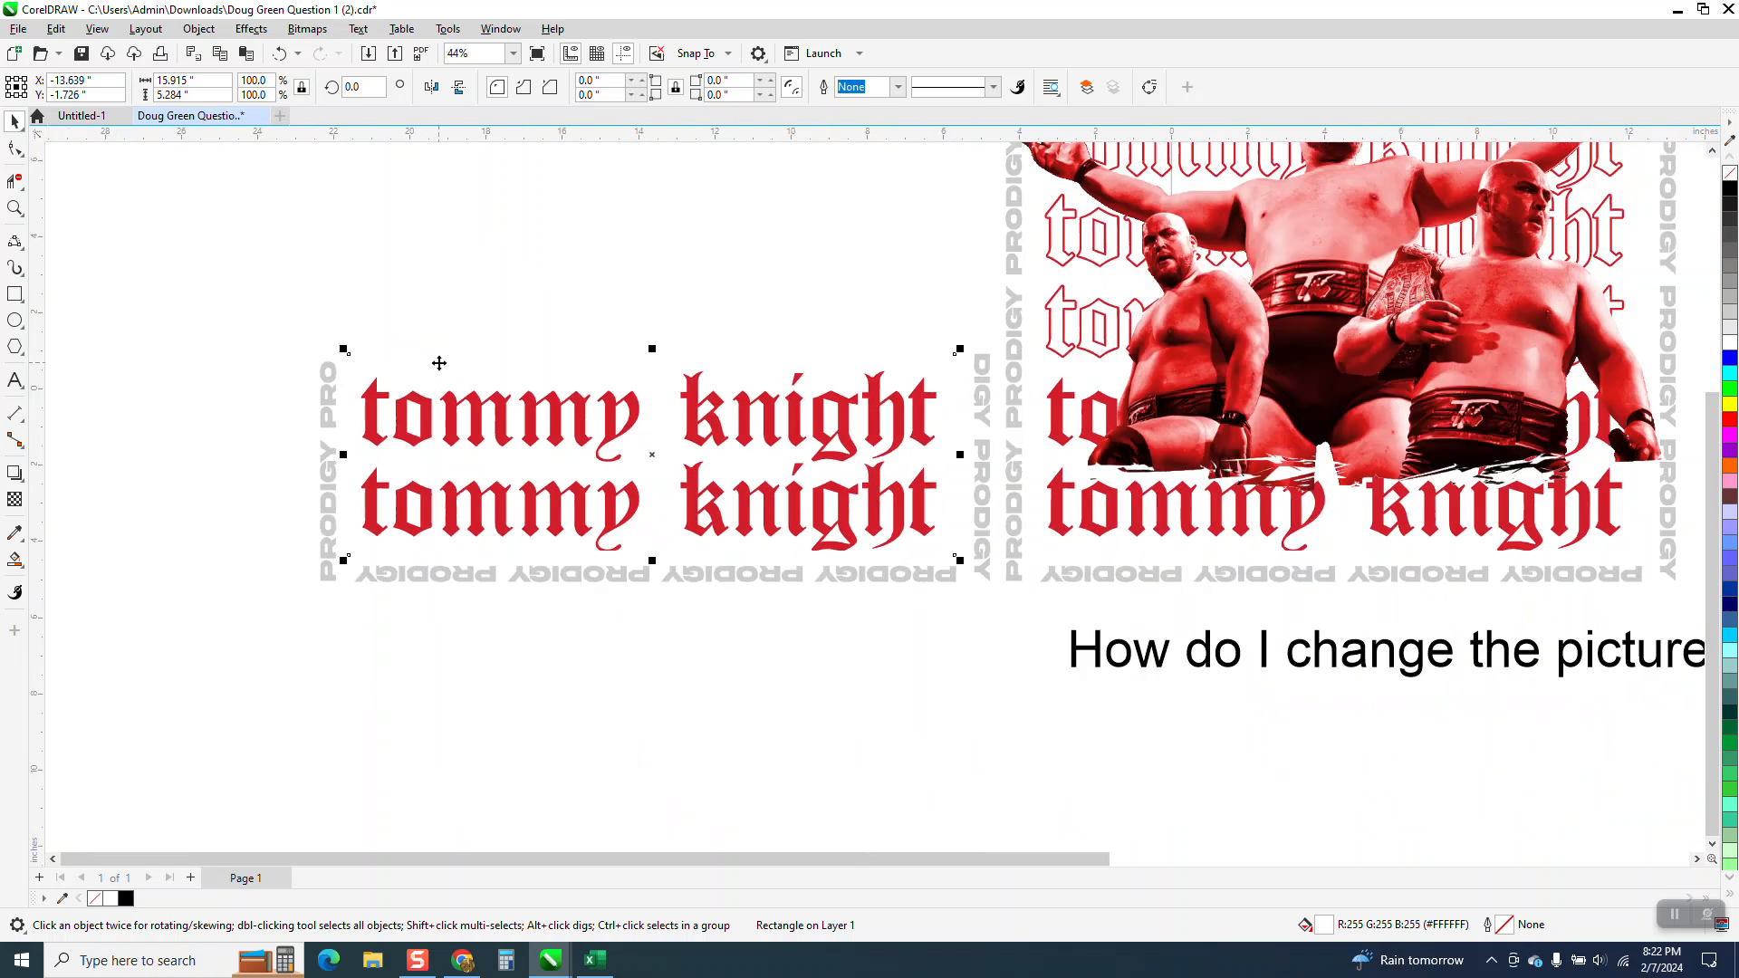
scroll(440, 362, down, 1)
click(15, 294)
drag(167, 286, 790, 537)
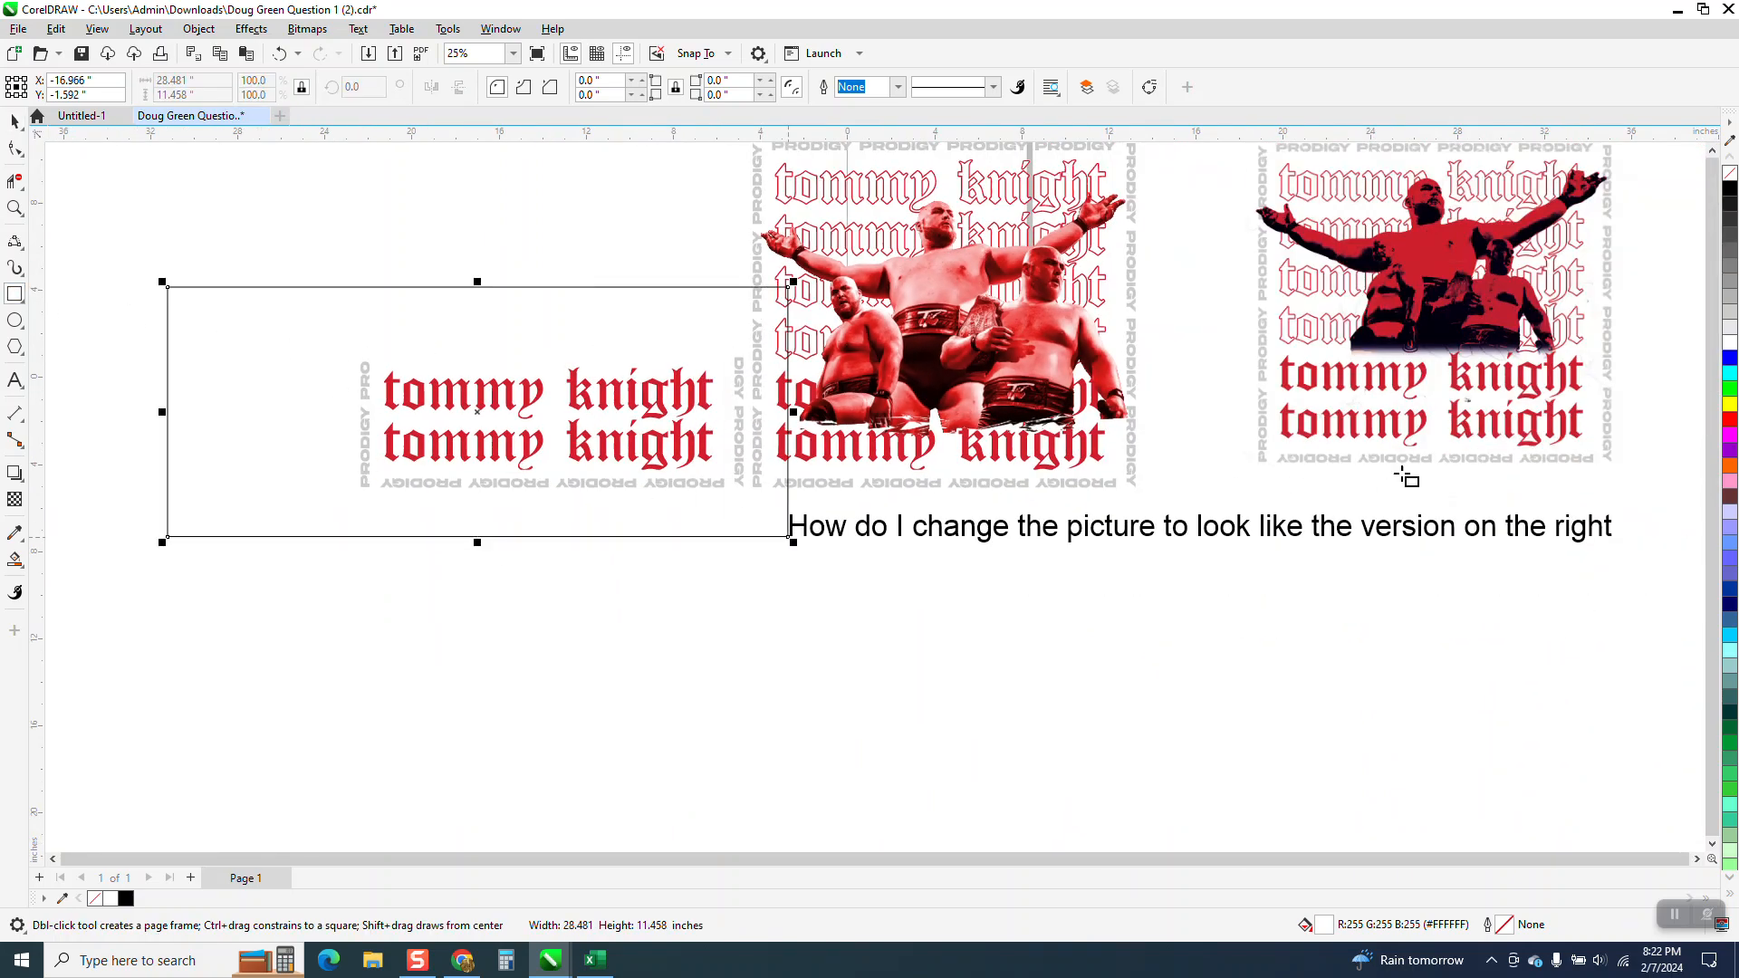
click(1728, 406)
click(198, 28)
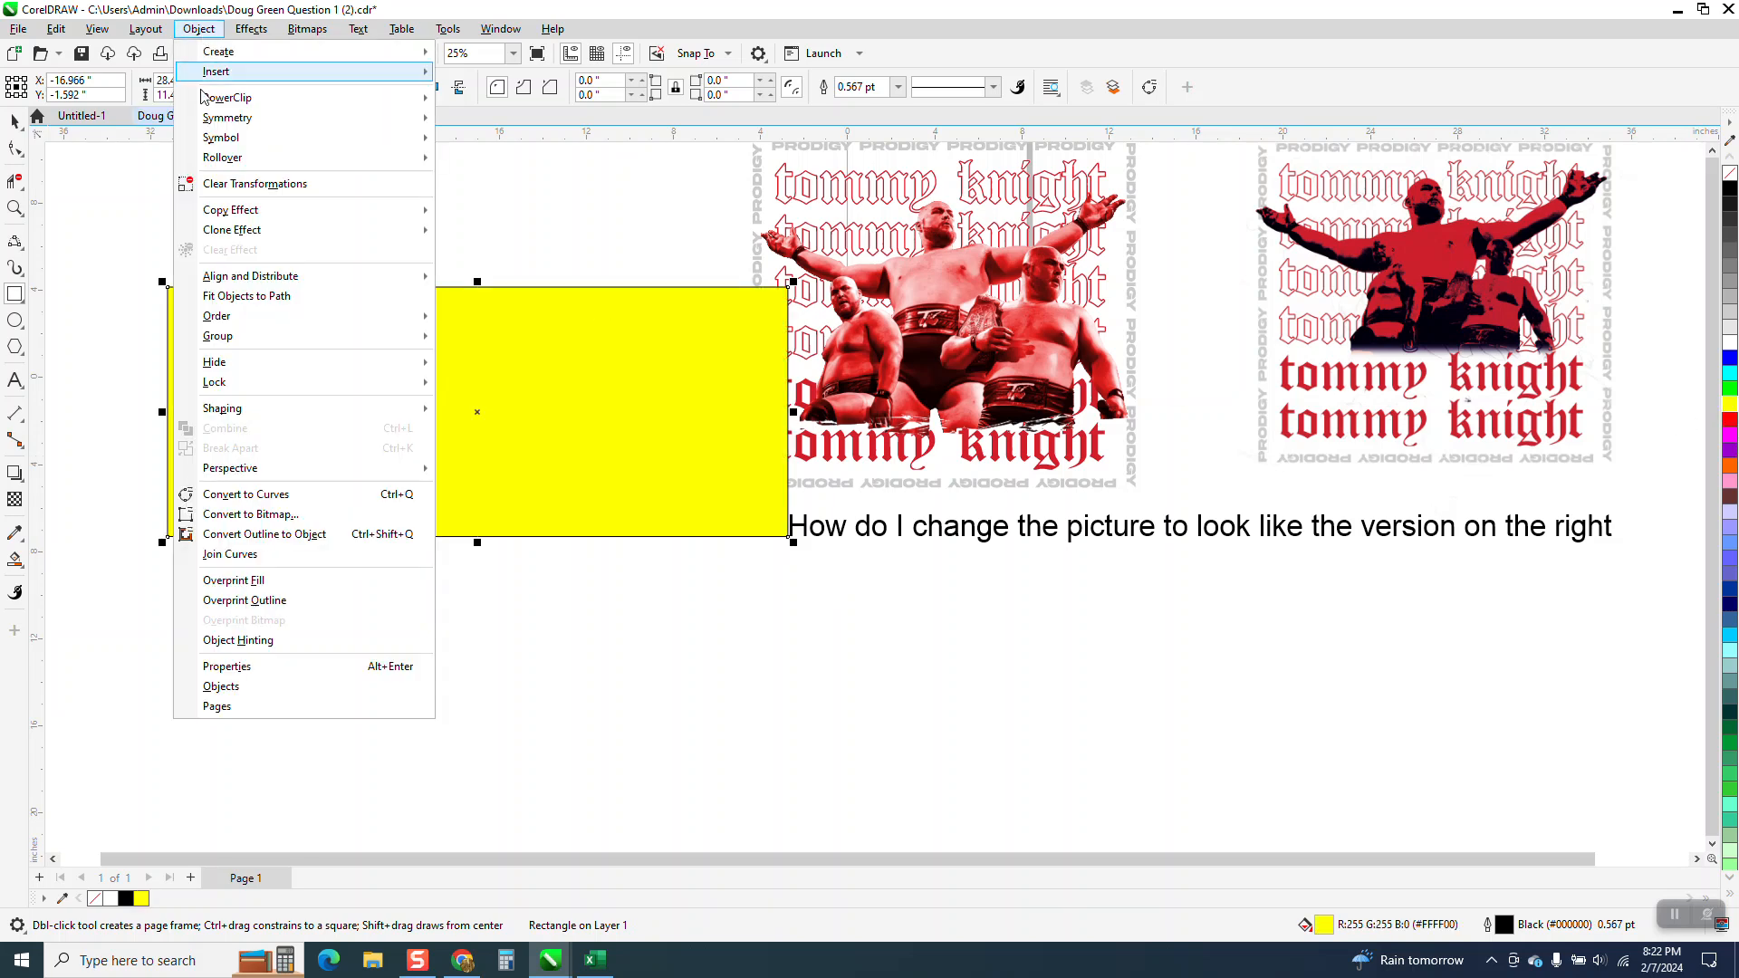
mouse_move(217, 336)
click(471, 338)
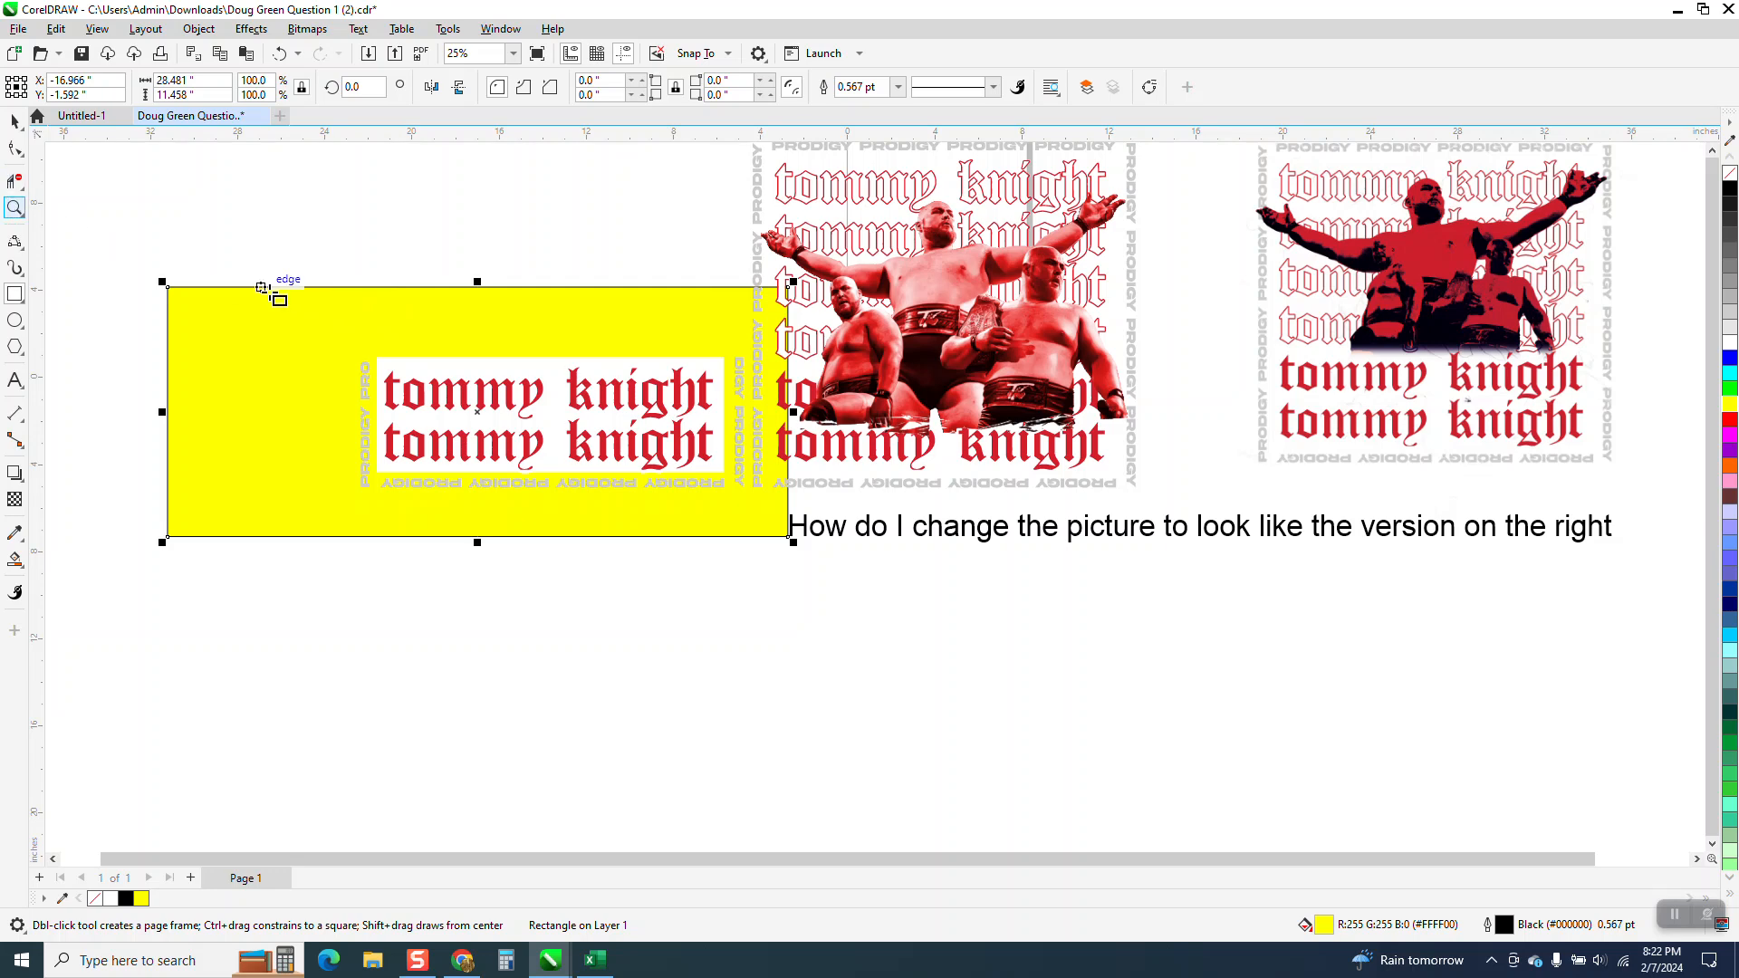
Apply a Gaussian Blur with a 105-pixel radius to the white rectangle behind the red text.
click(14, 207)
drag(340, 326, 847, 543)
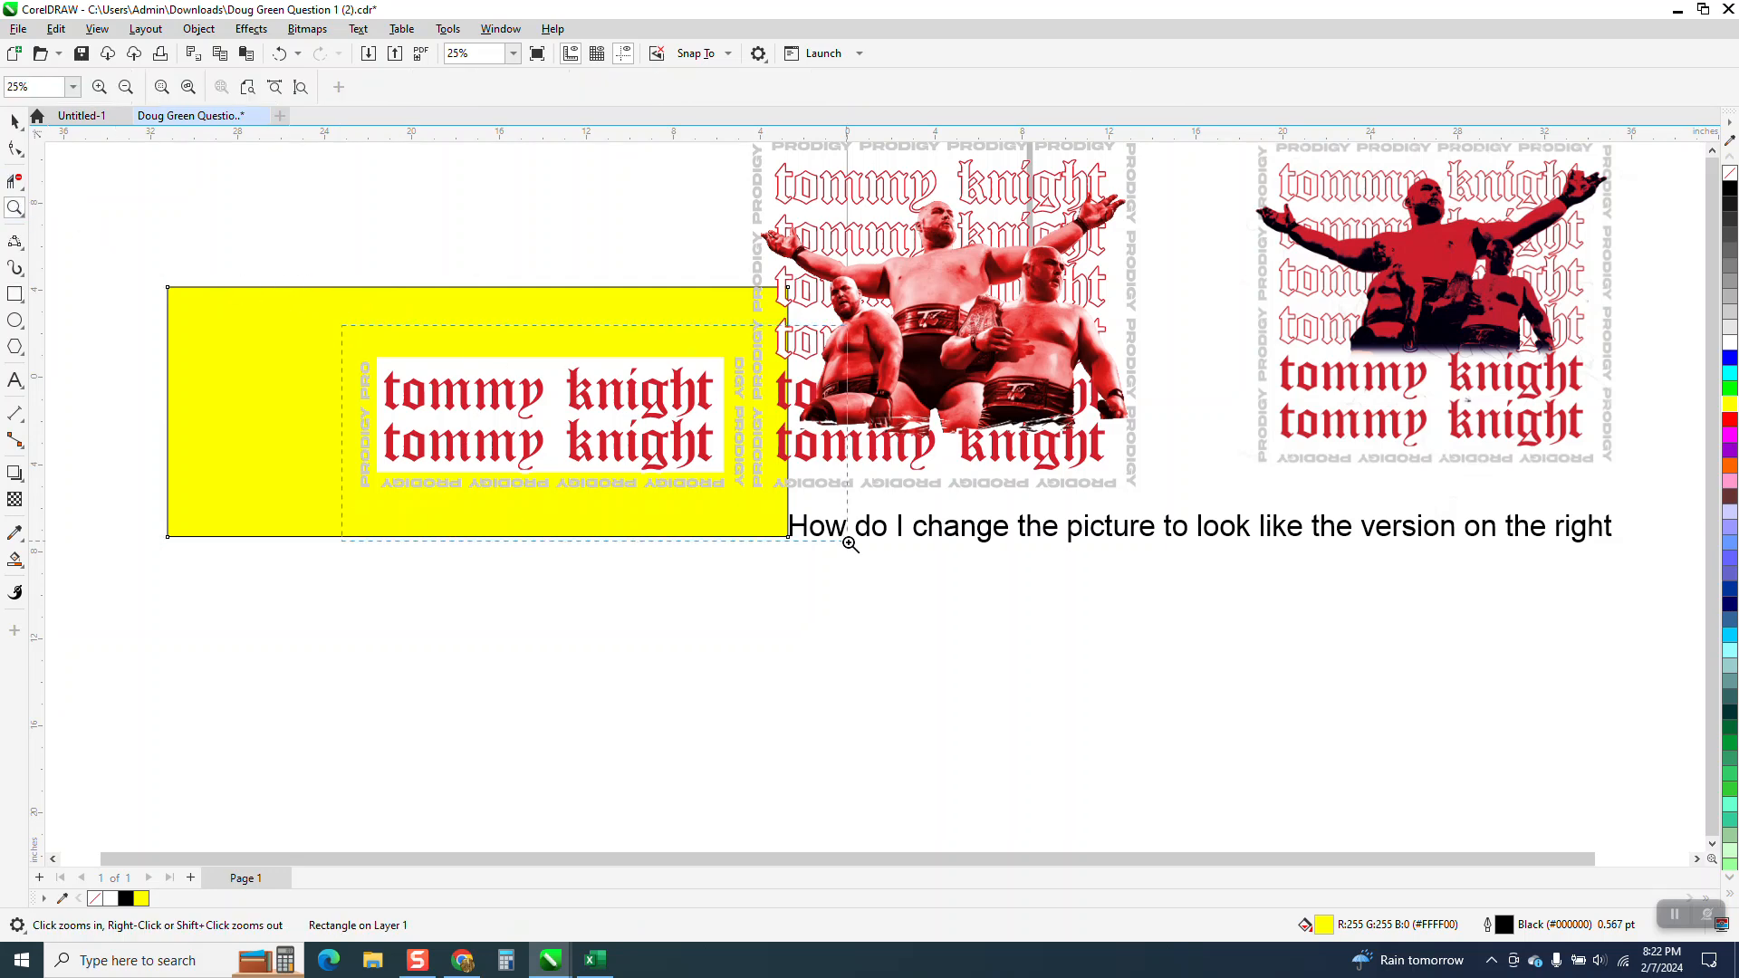
click(15, 121)
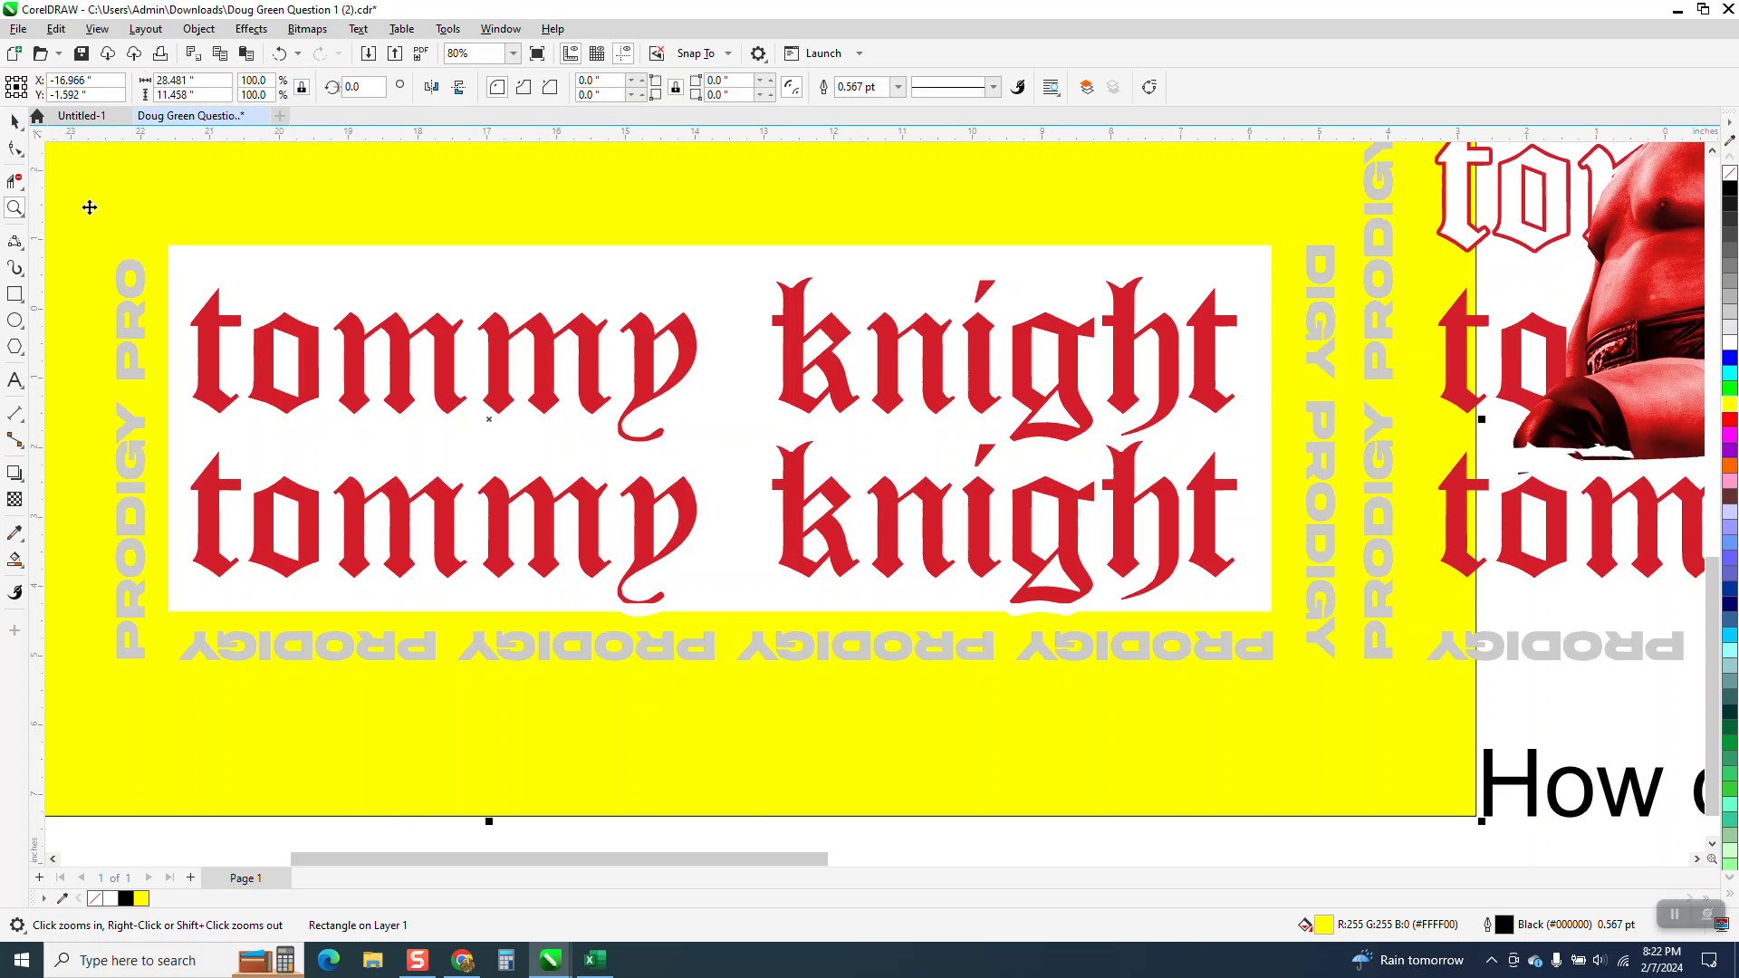
click(199, 263)
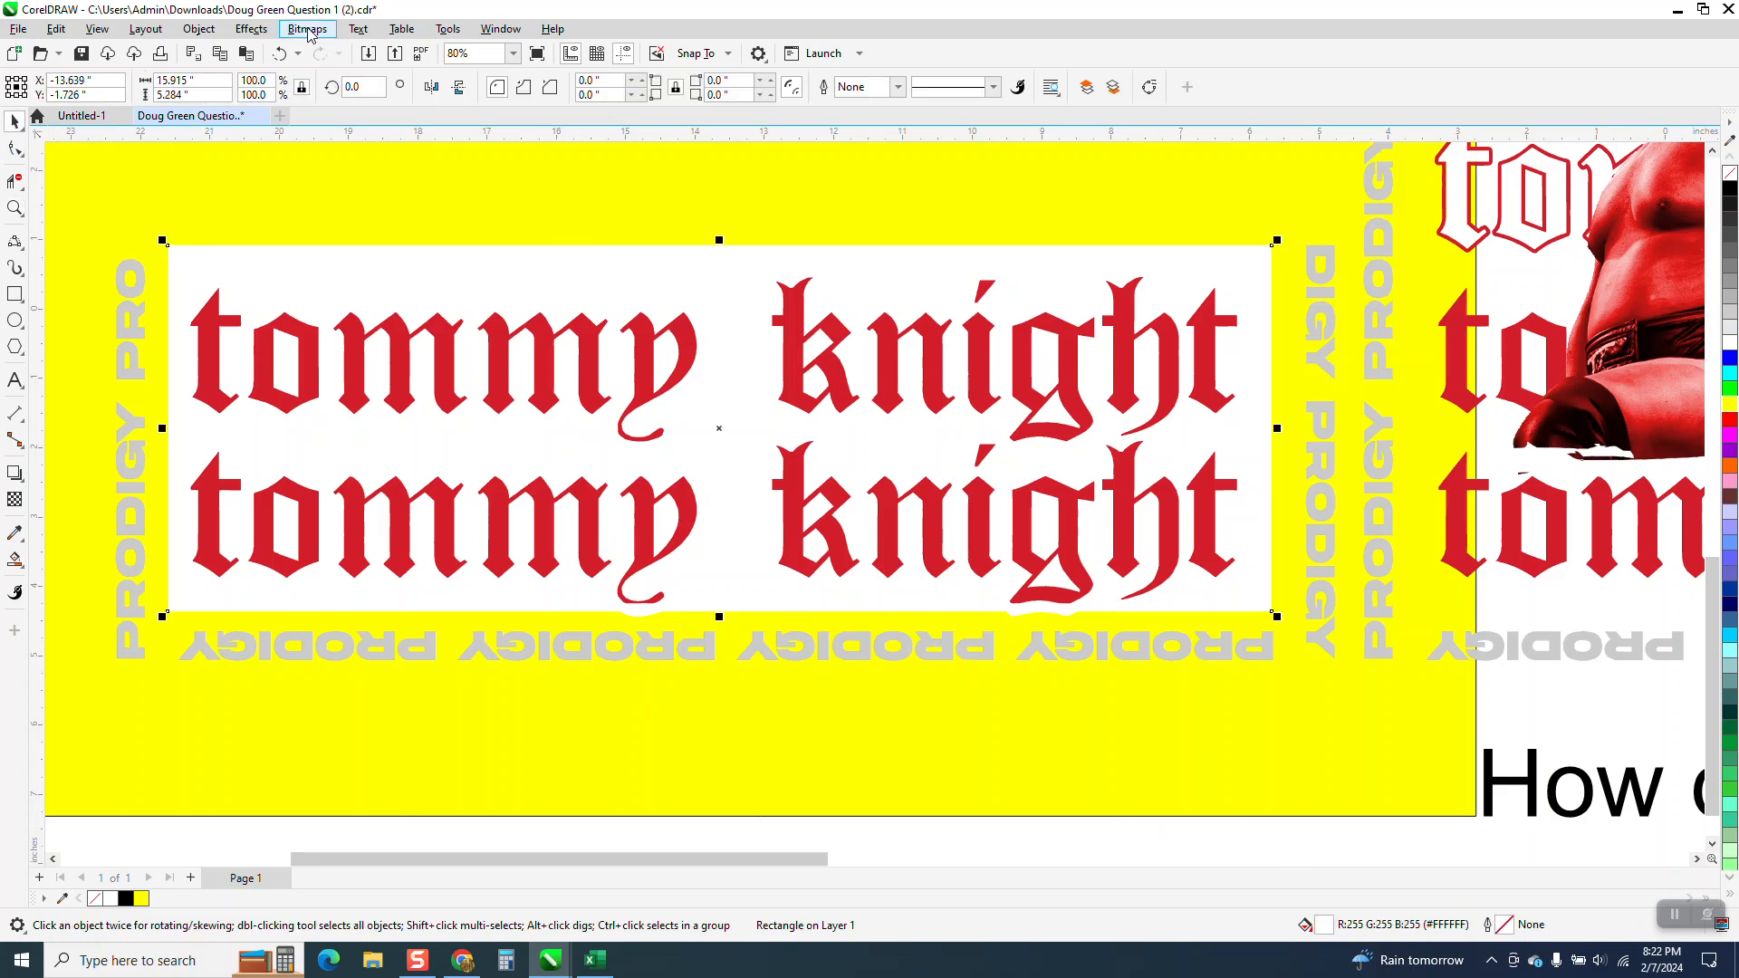
click(261, 30)
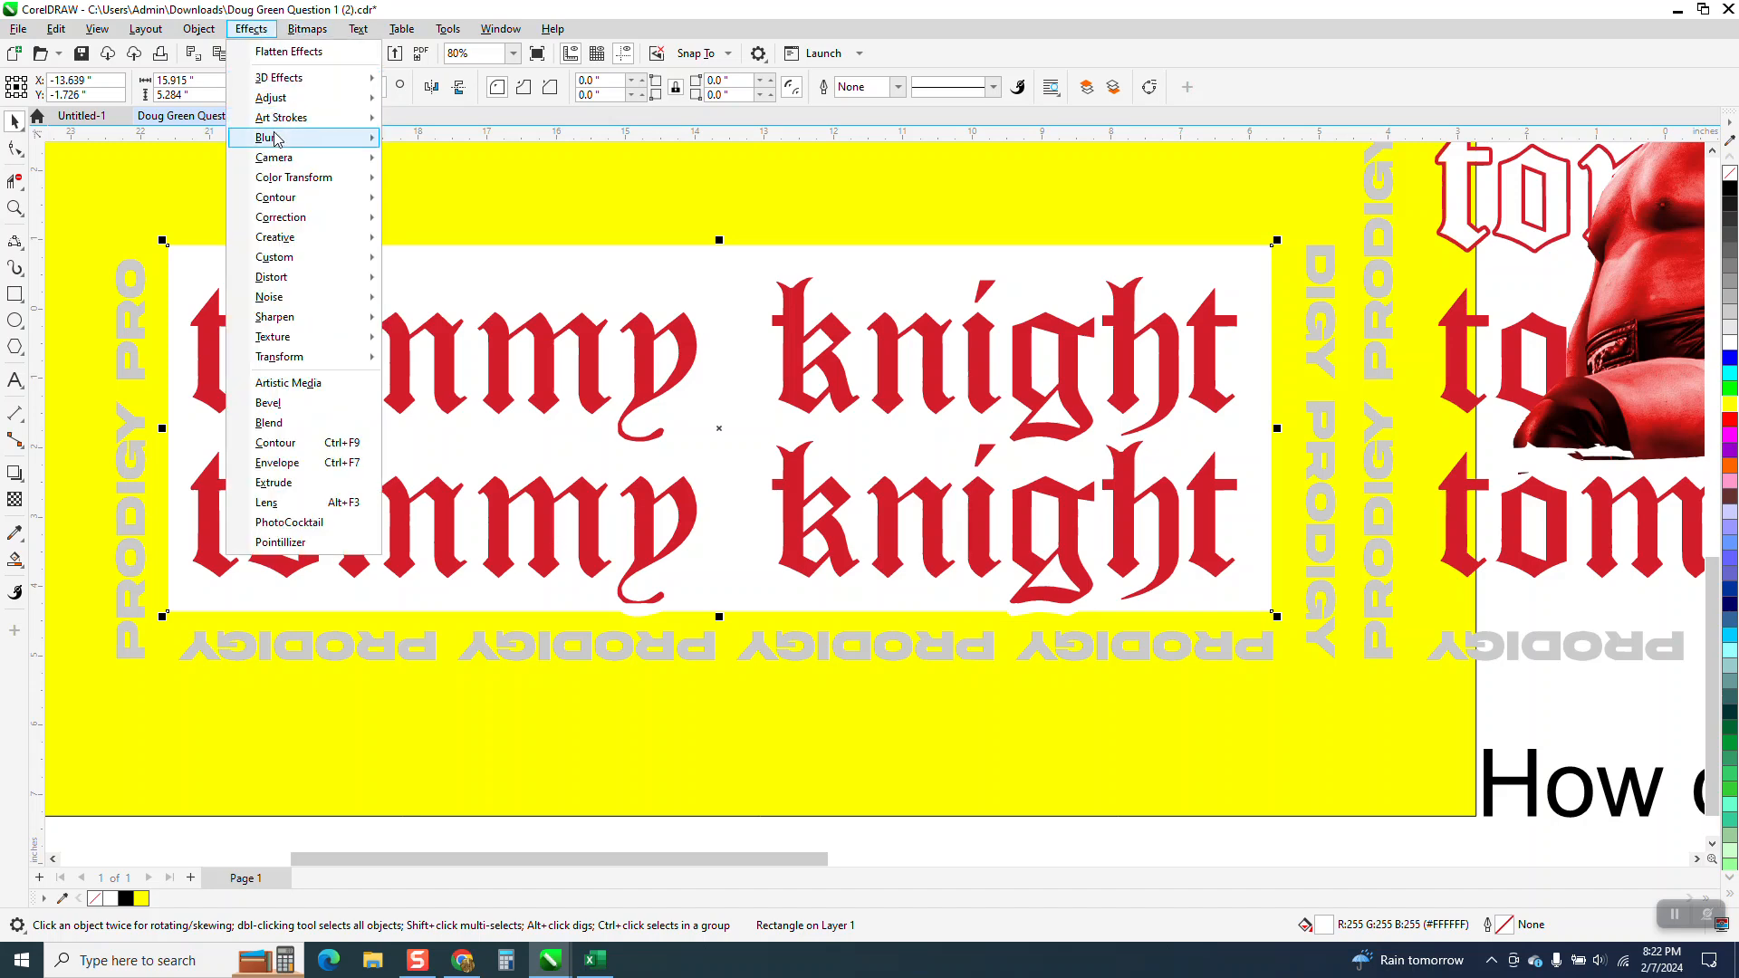
mouse_move(275, 139)
click(444, 208)
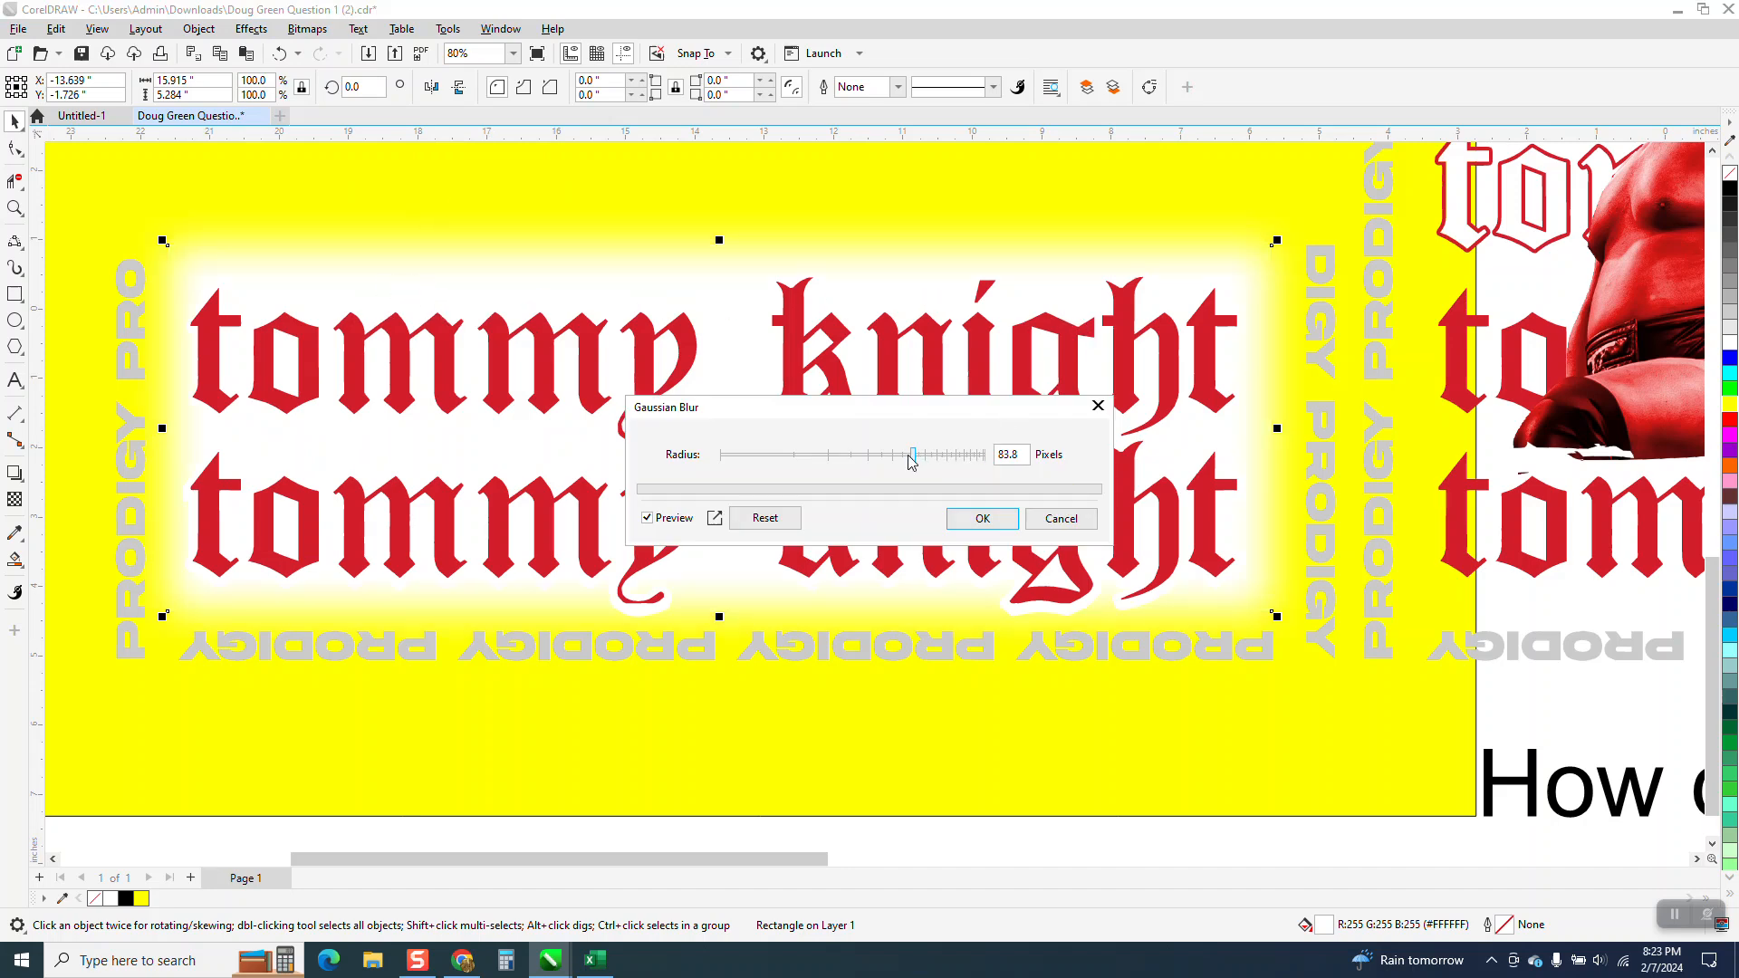
drag(915, 461, 933, 464)
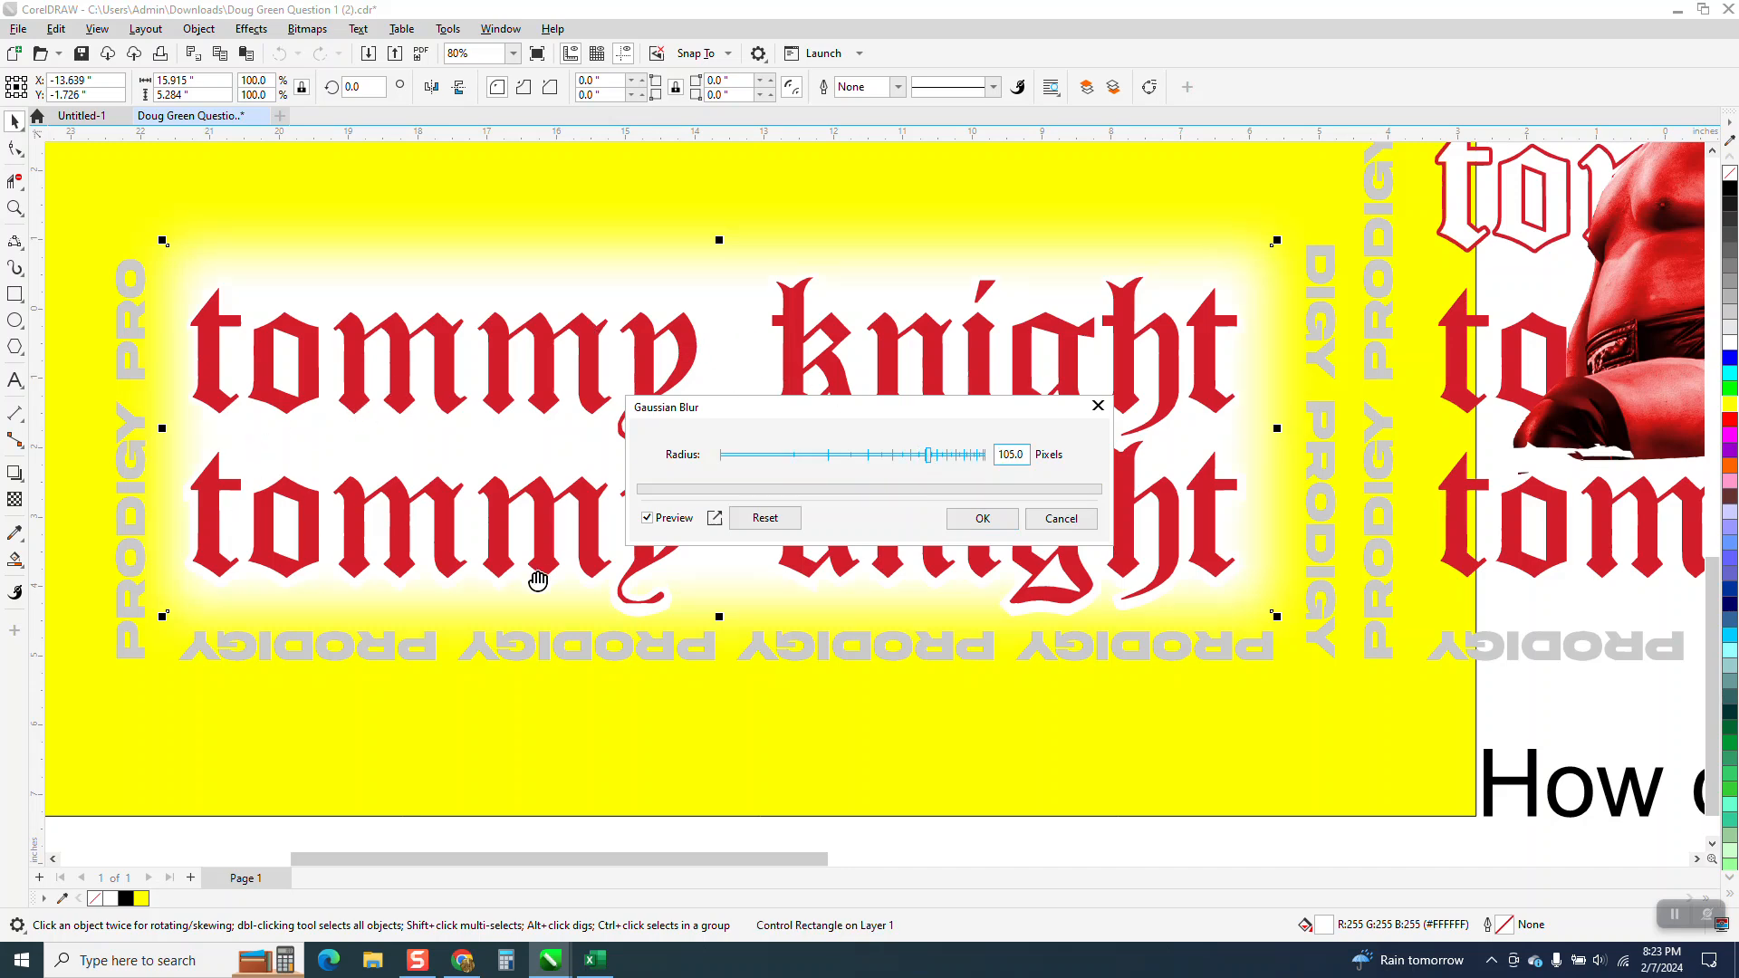
click(982, 518)
Delete the yellow background rectangle behind the text group.
scroll(658, 706, down, 4)
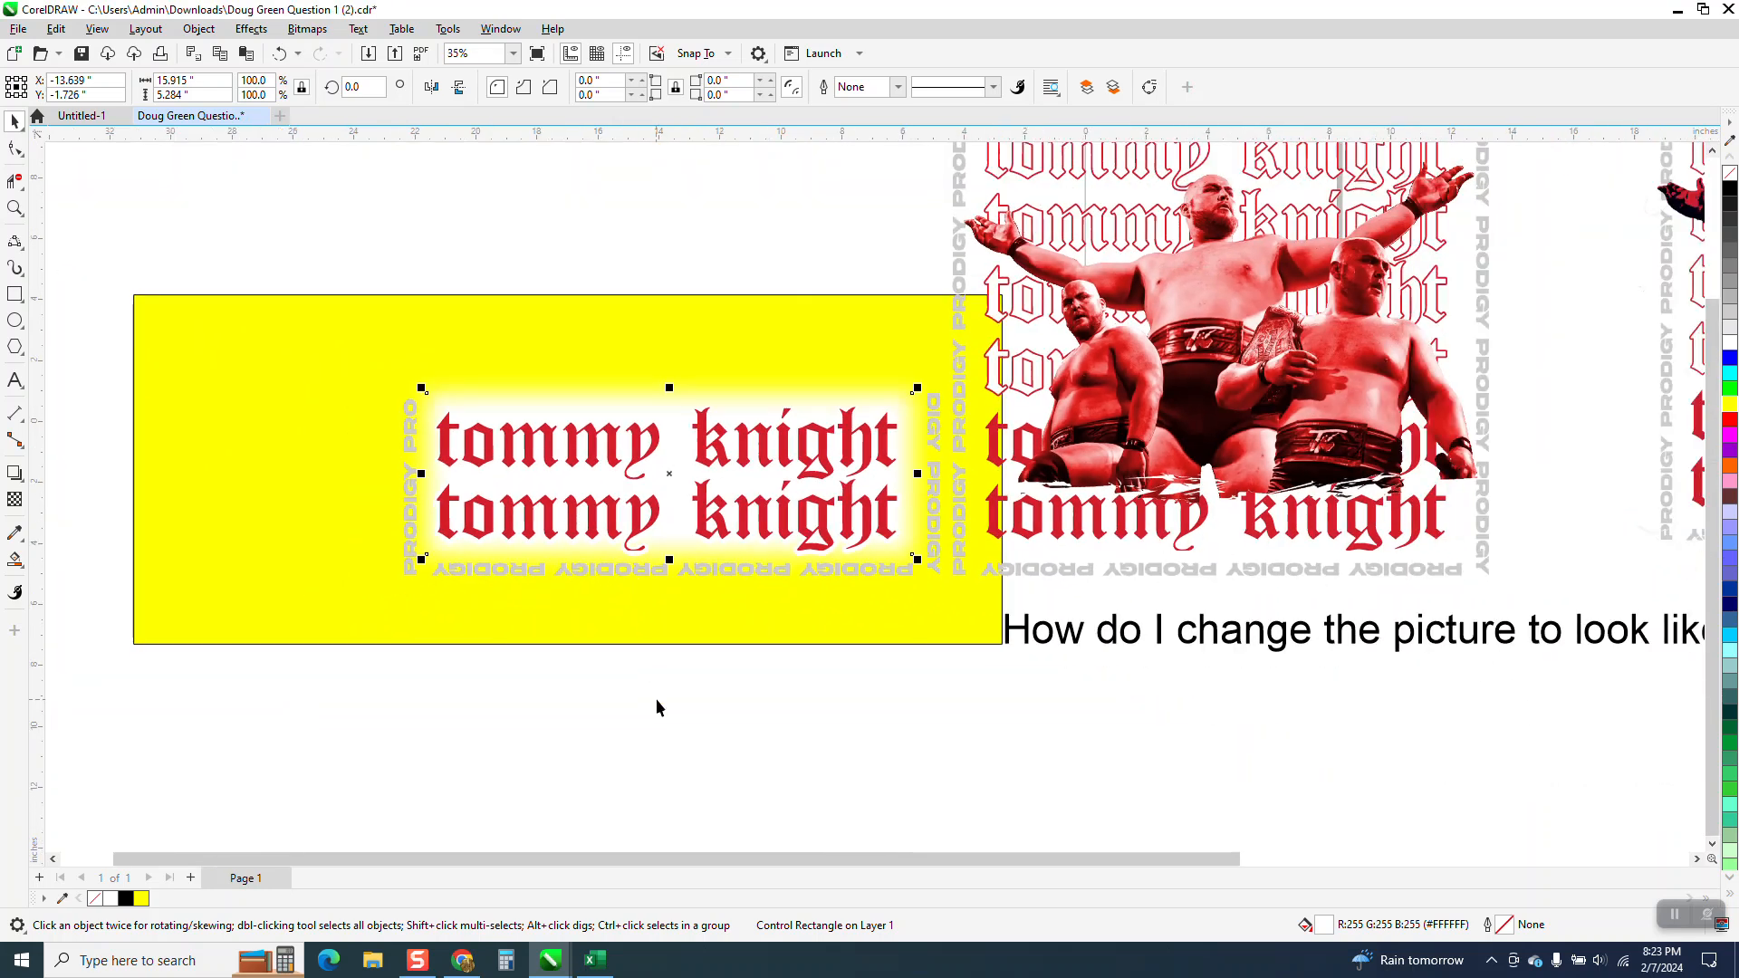
click(658, 706)
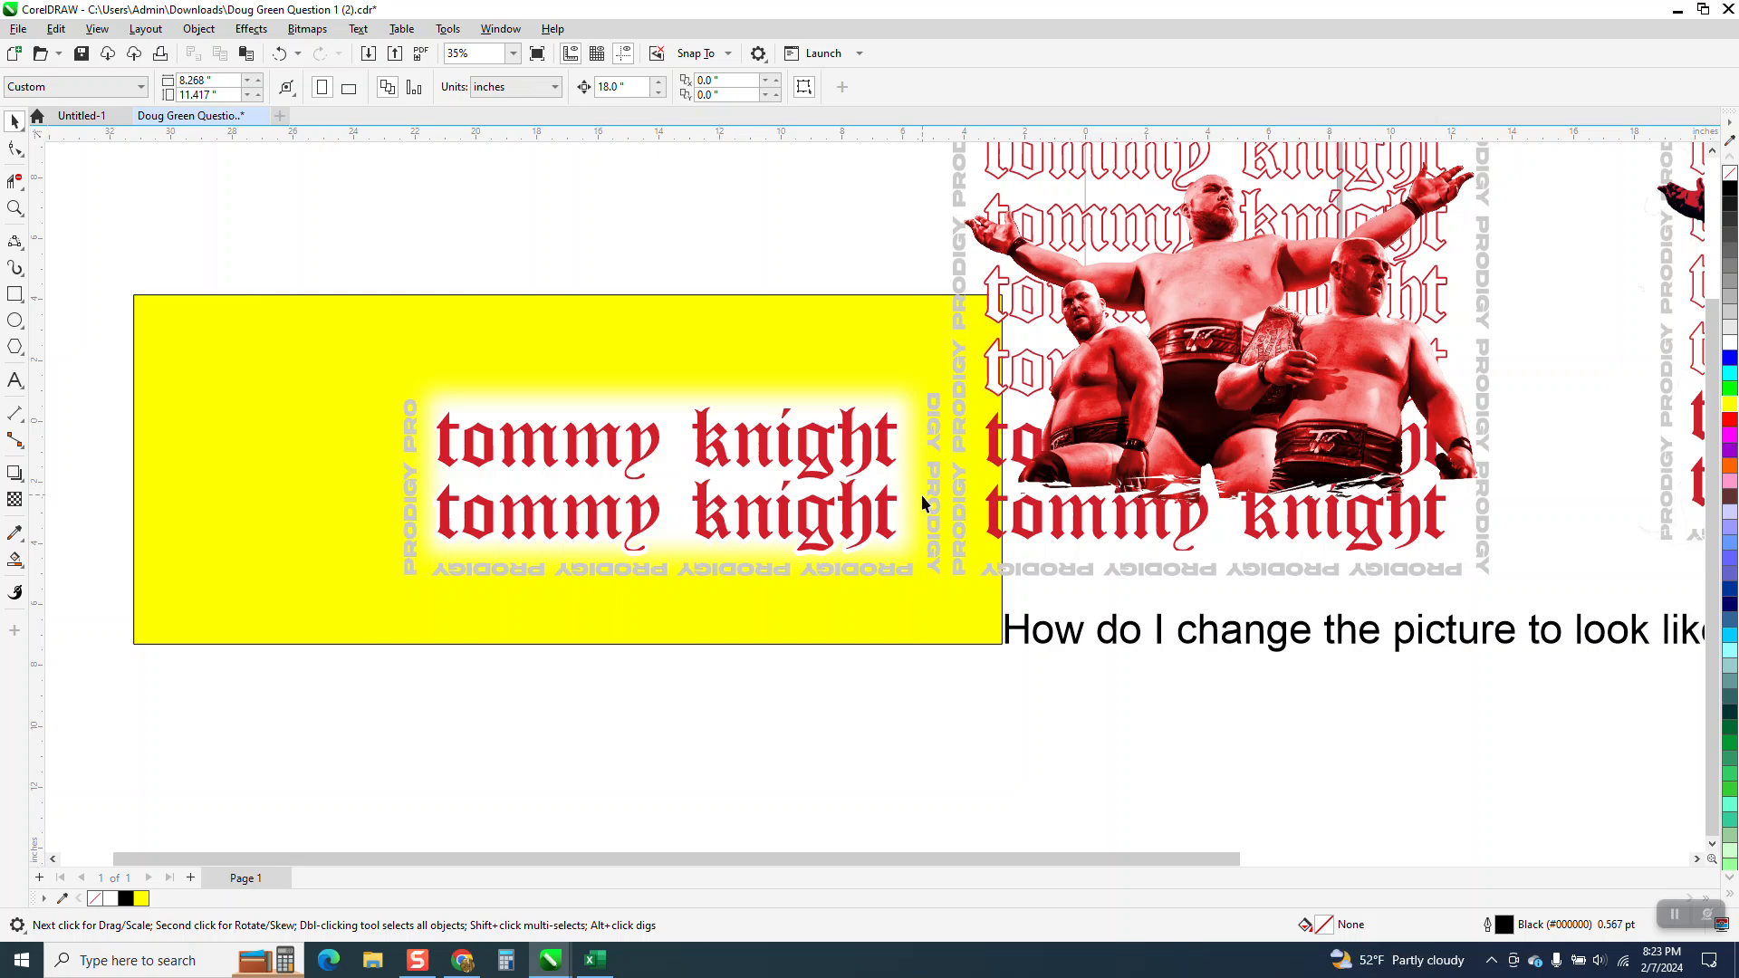
click(879, 343)
key(Delete)
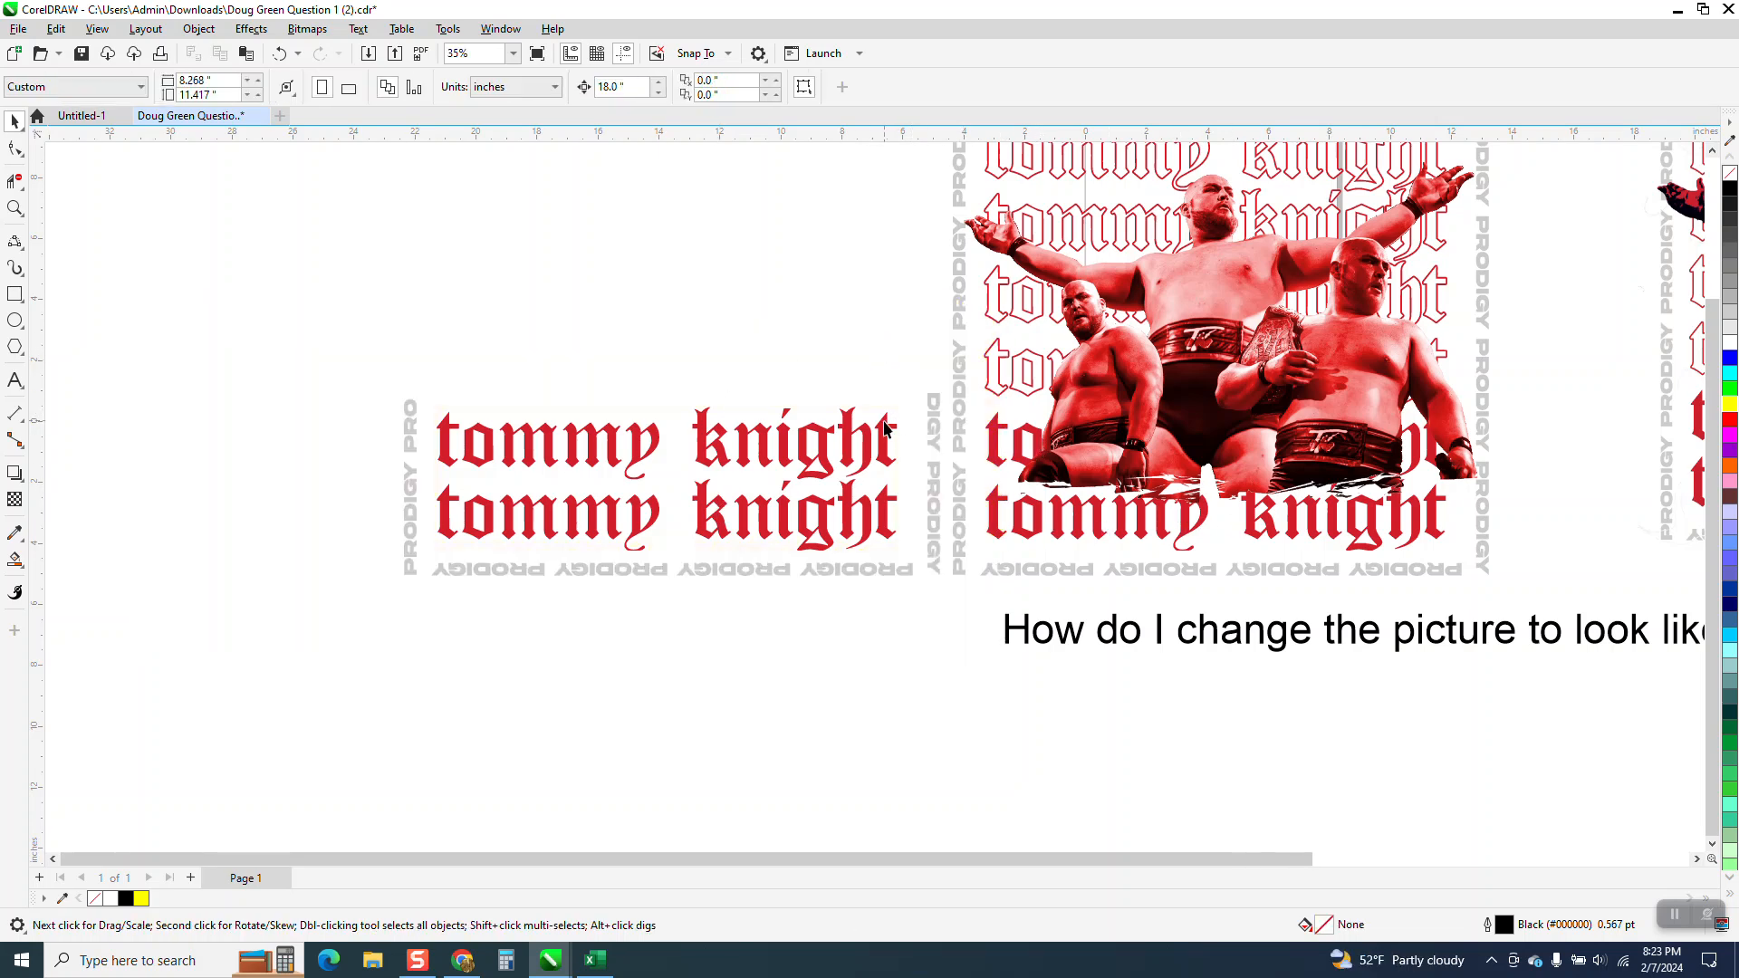
Move the text group together with its blurred white rectangle 18 inches right, onto the wrestler picture.
drag(734, 600, 946, 618)
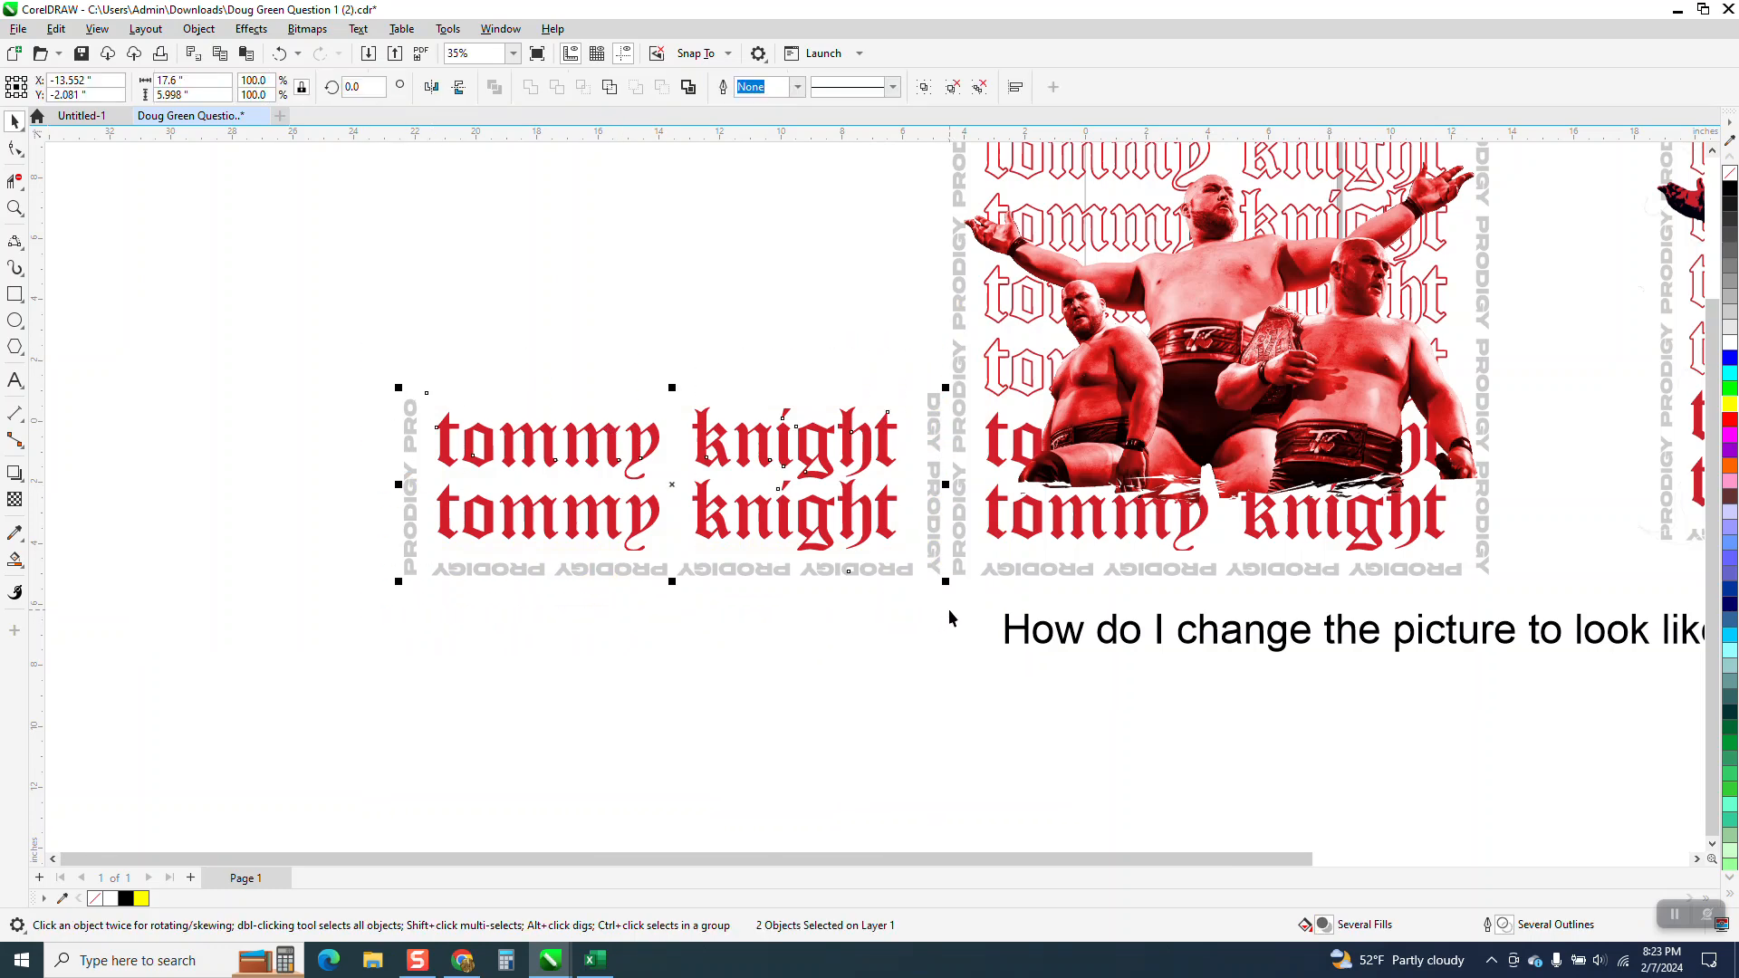
key(Right)
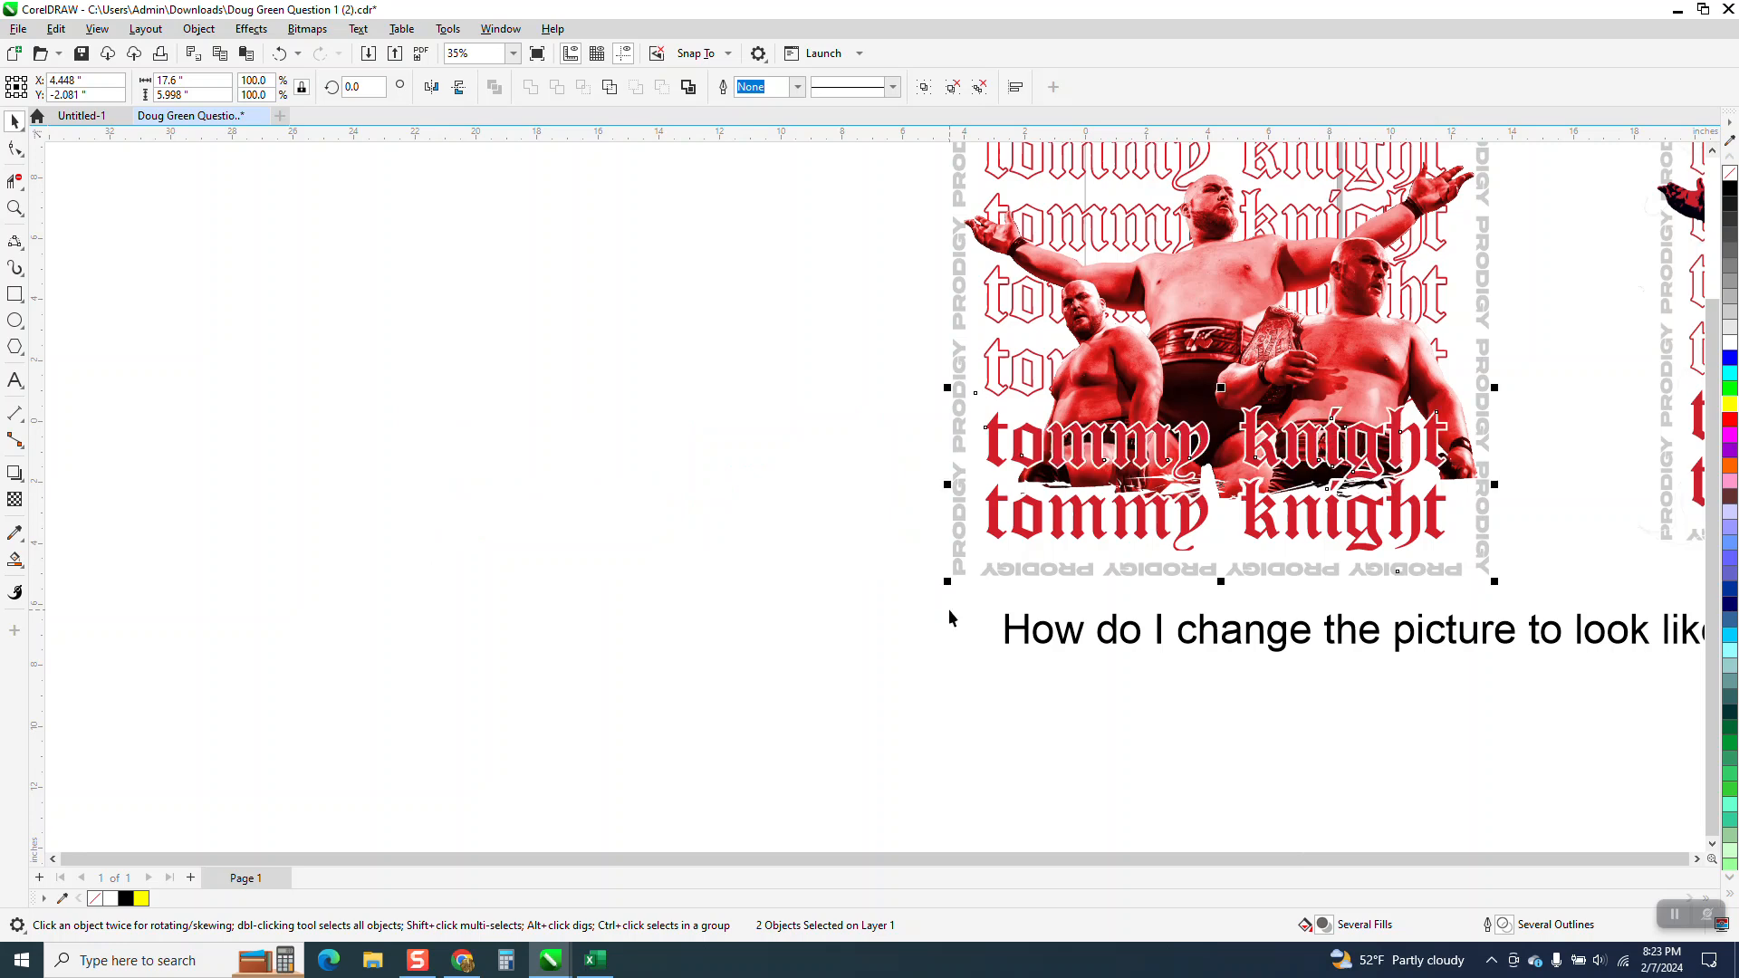
Bring the selected text group to the front of the page, keeping it over the wrestler picture.
key(Left)
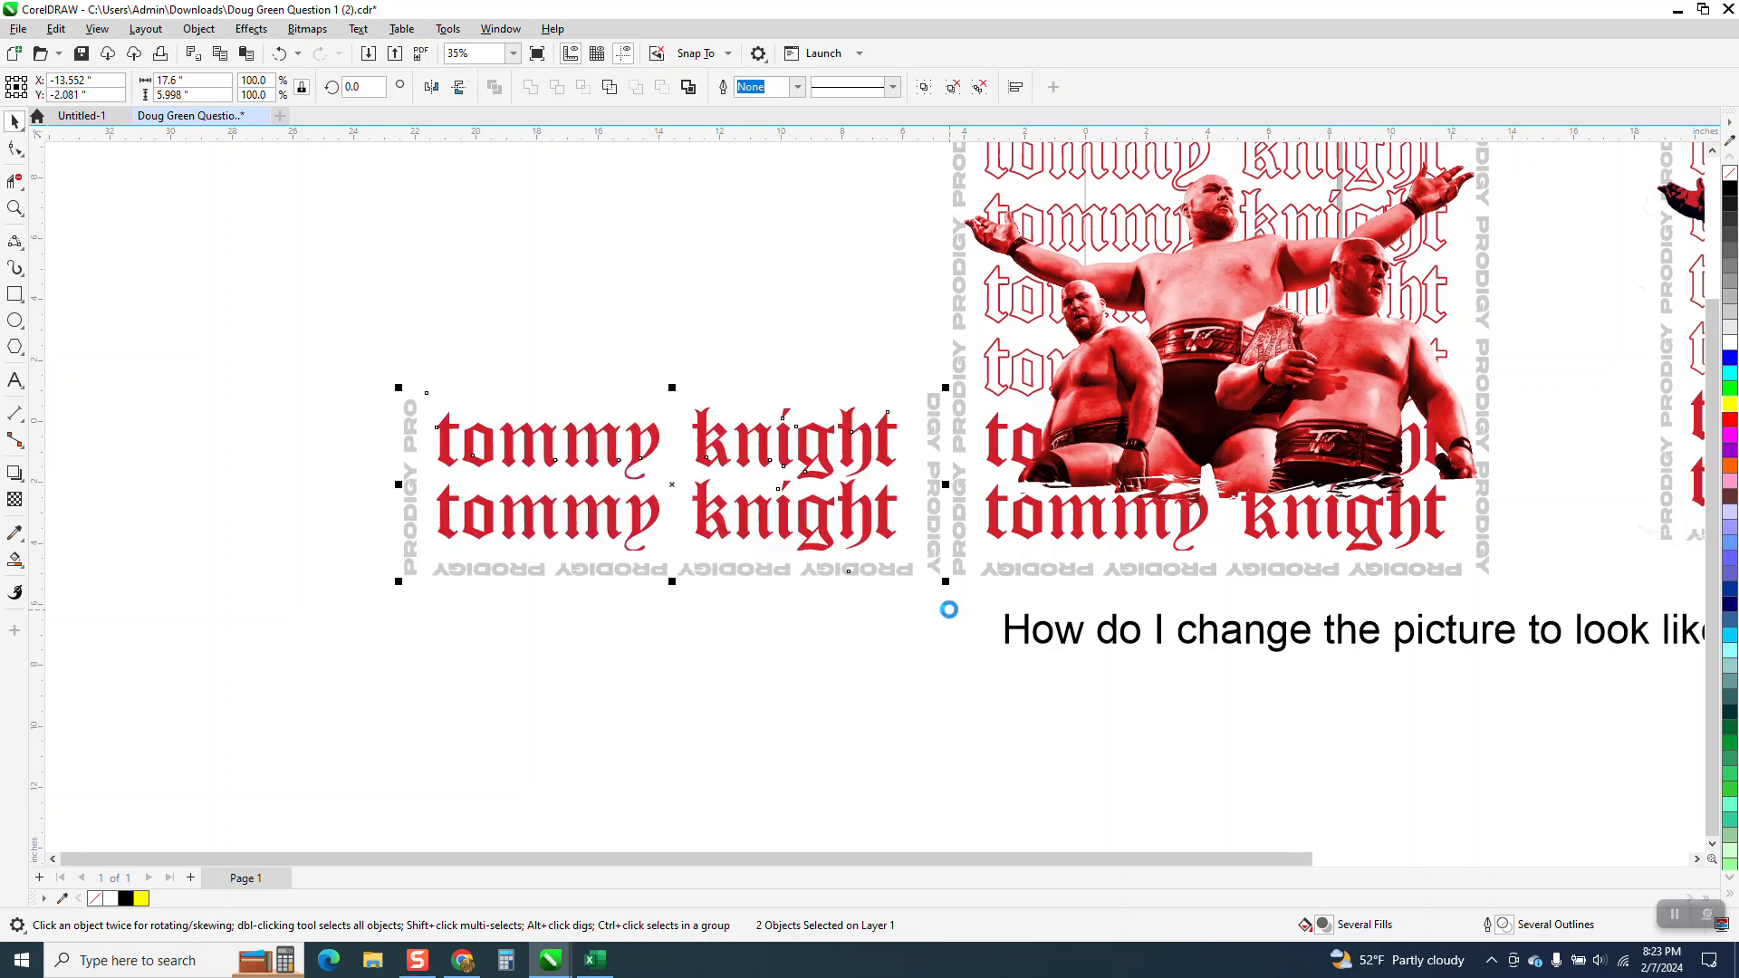
key(Right)
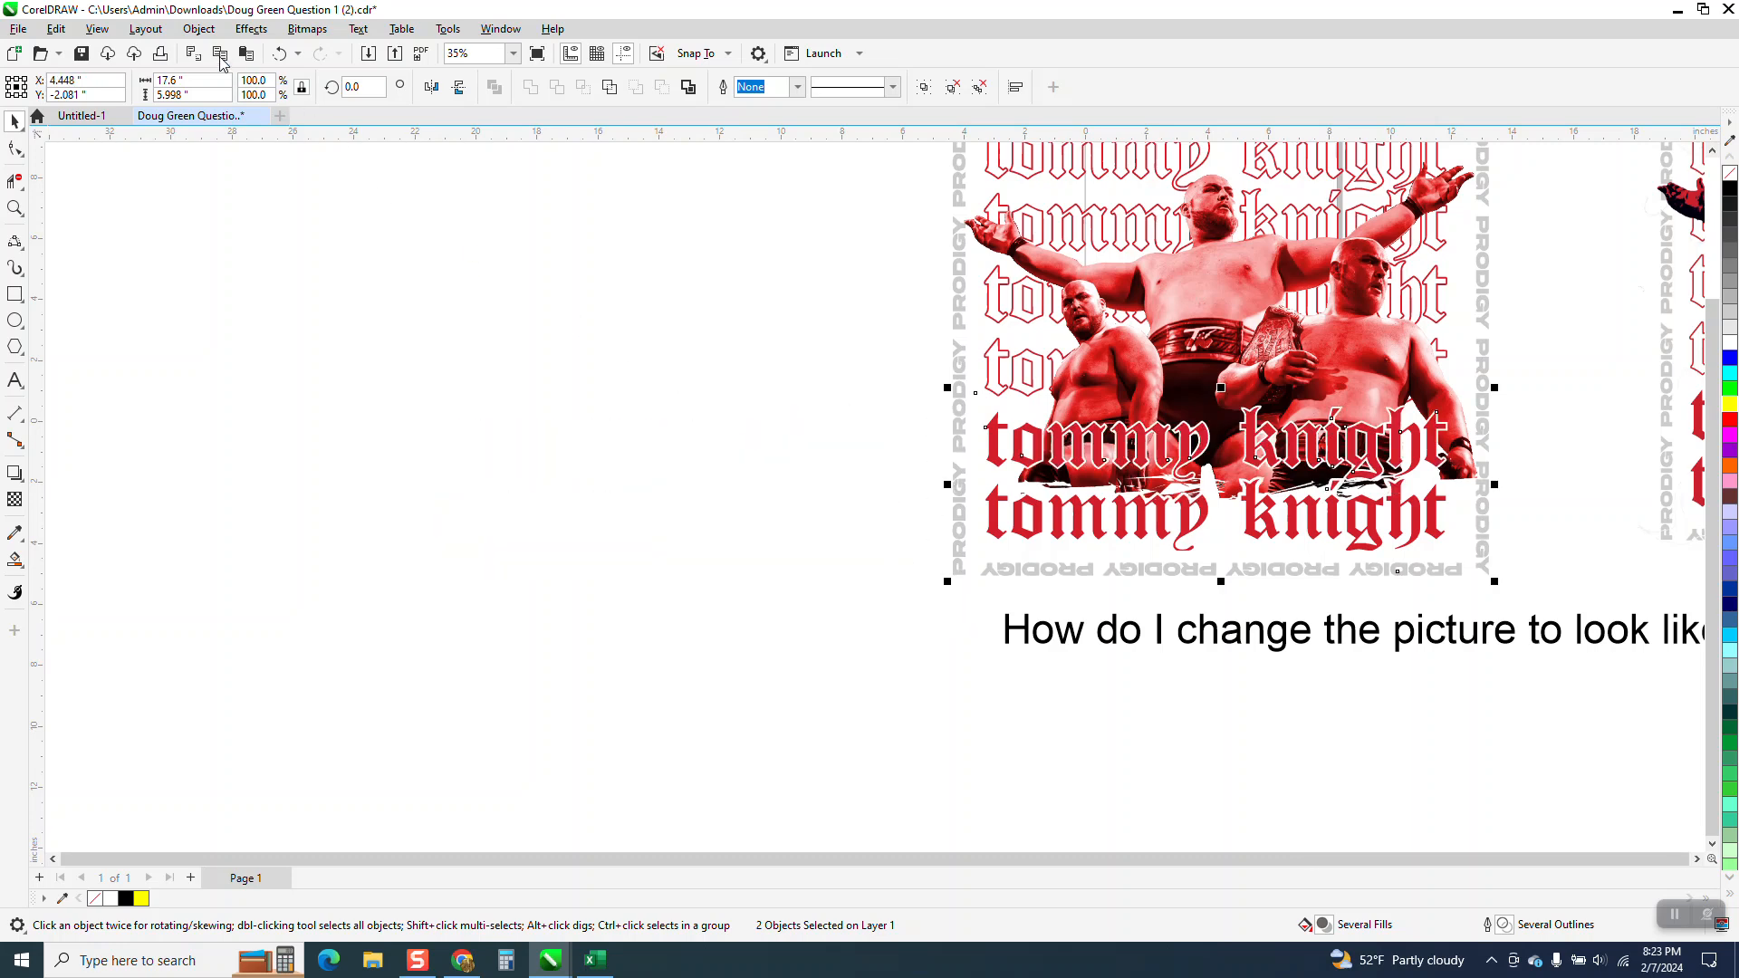
click(199, 28)
mouse_move(244, 321)
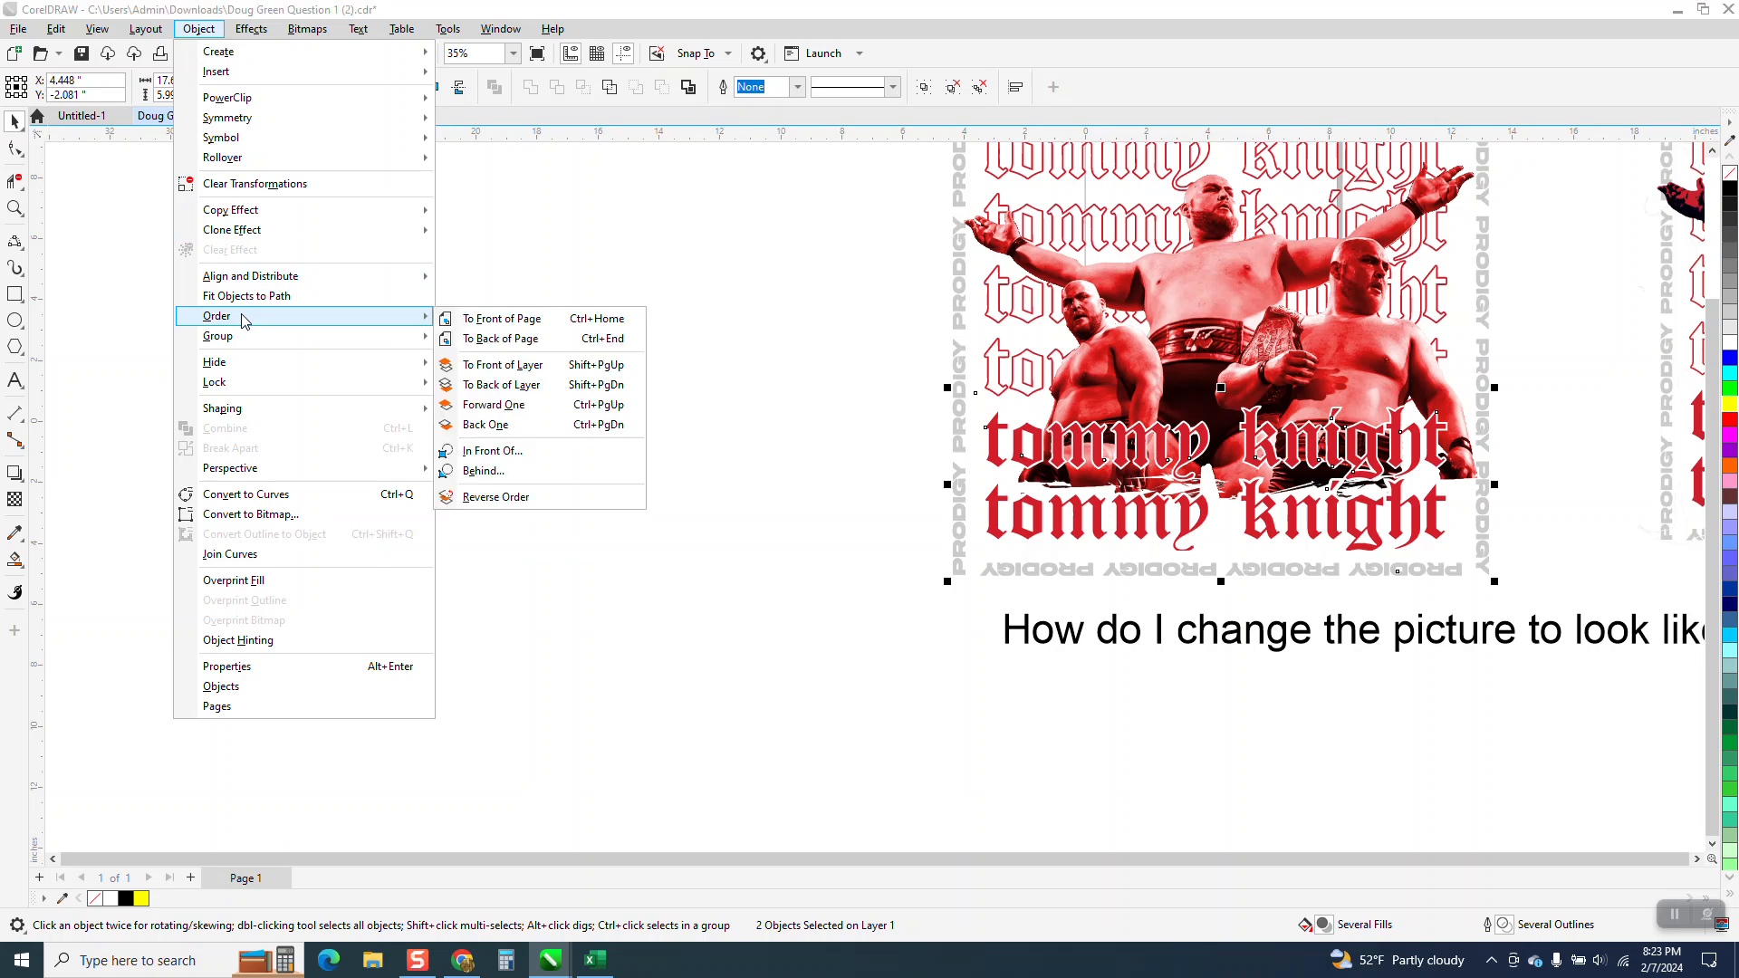
click(470, 319)
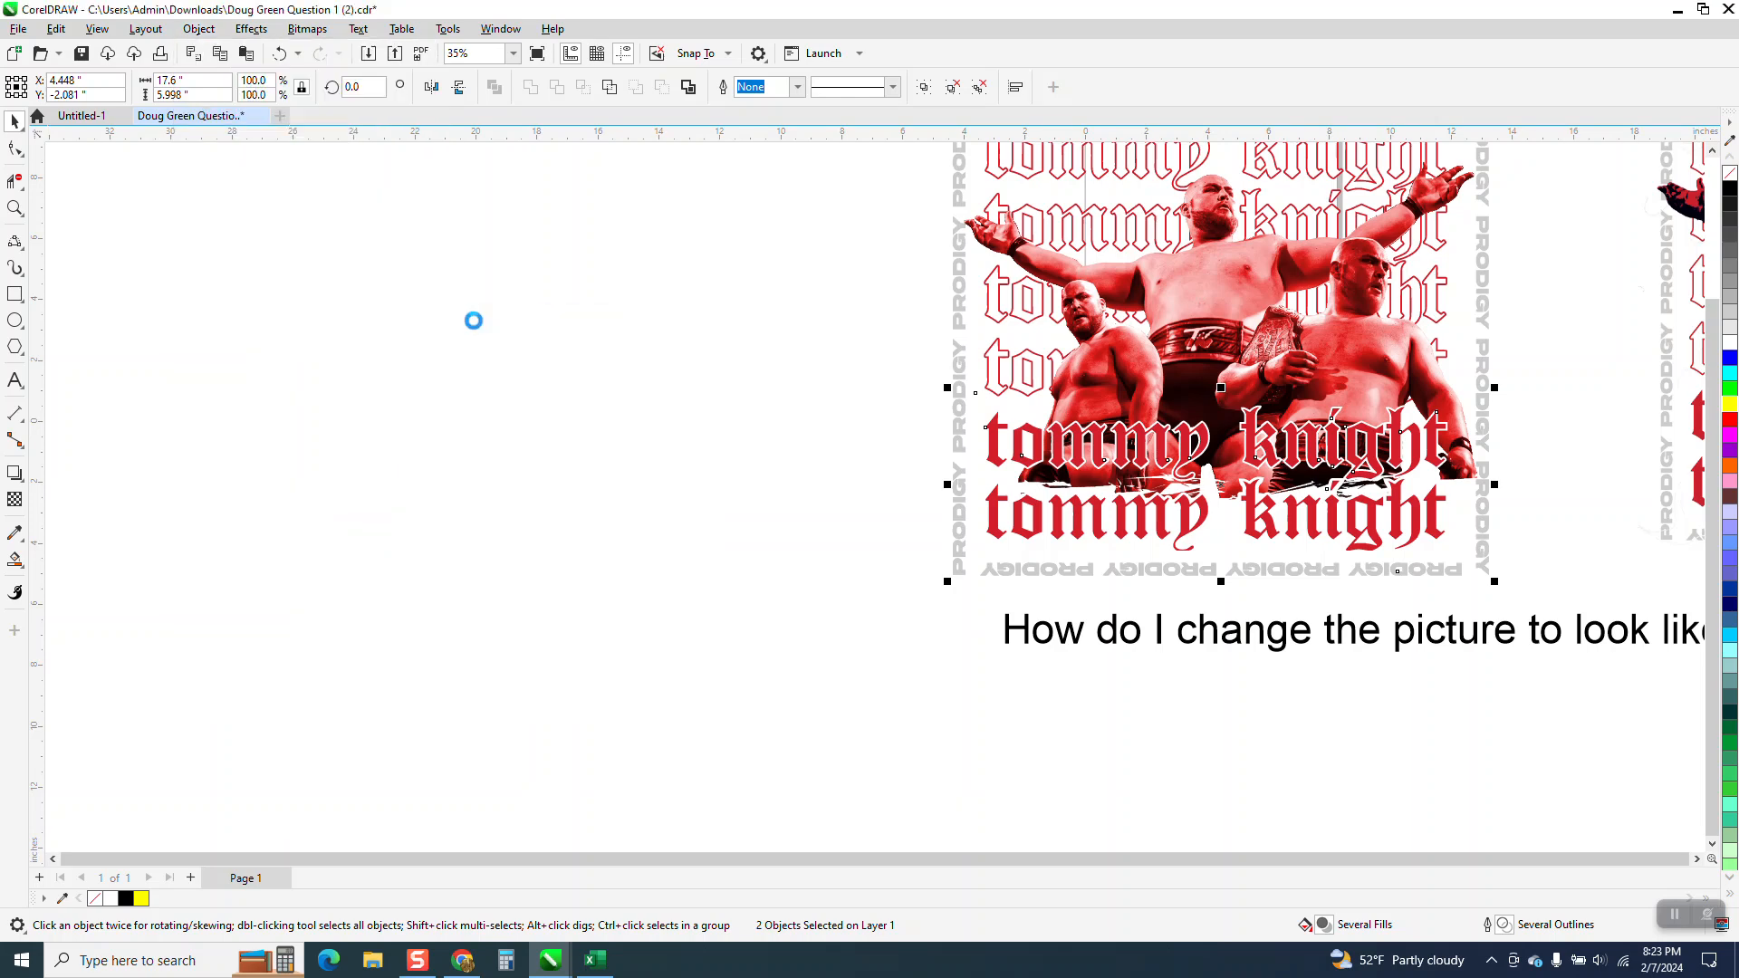
Move the lower red text group 18 inches left, off the wrestler picture and its white glow.
scroll(493, 403, down, 1)
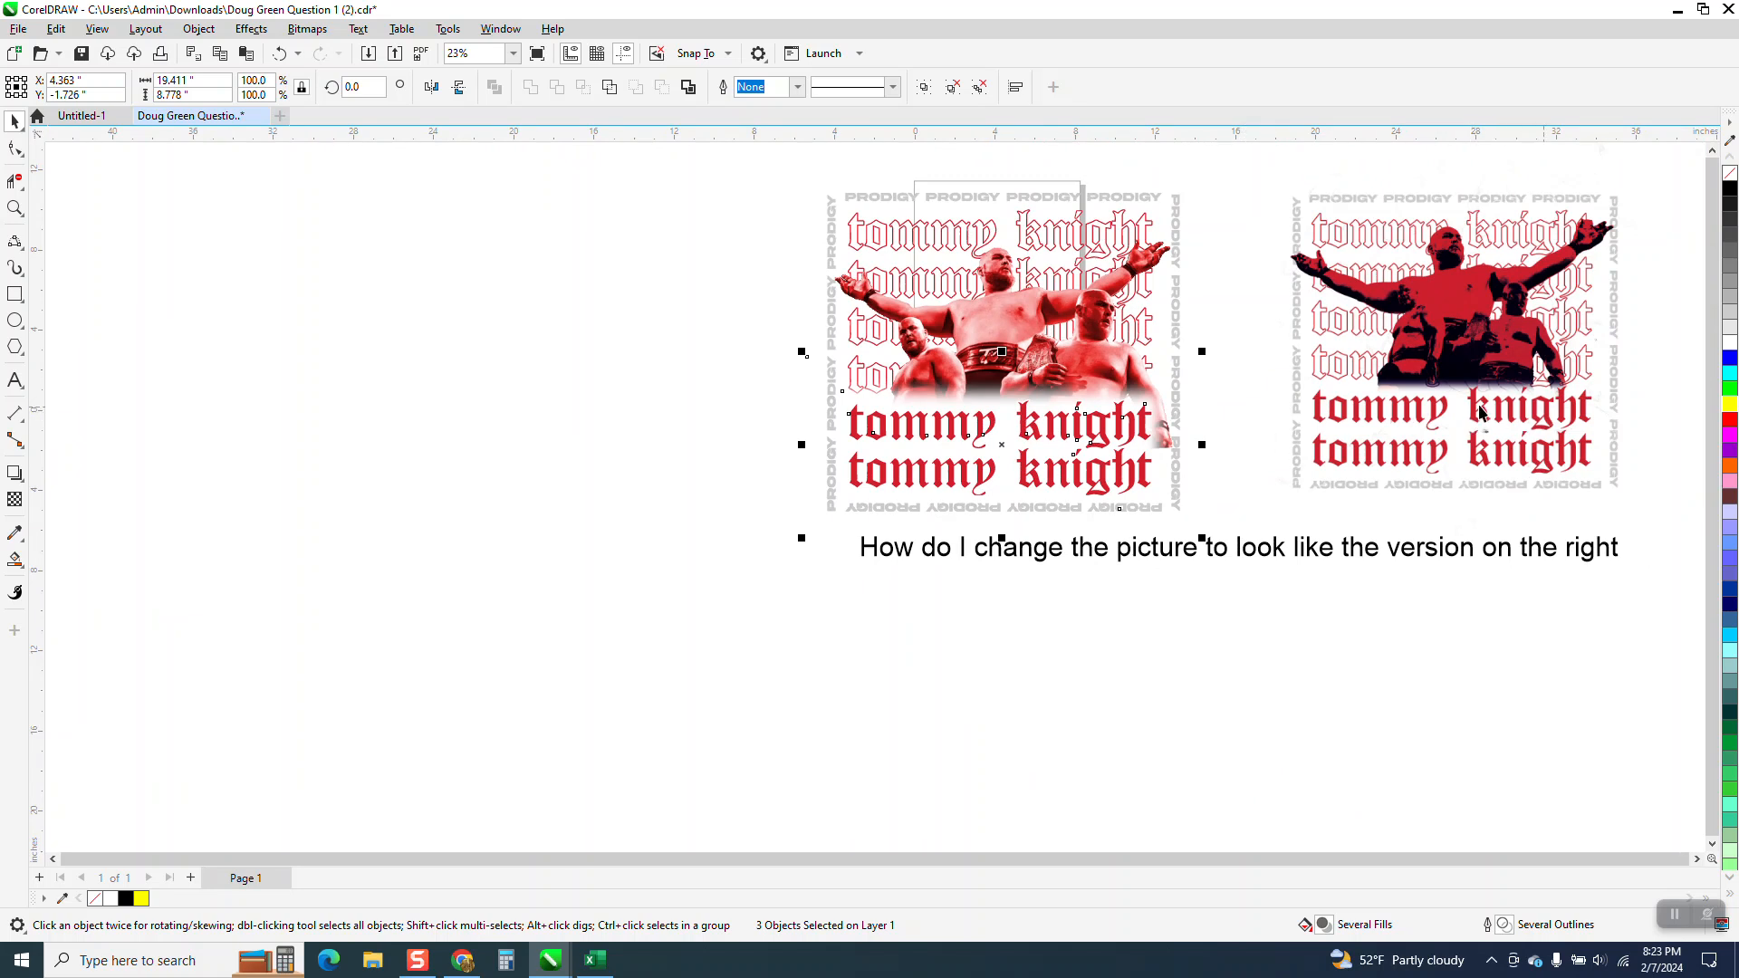
click(15, 208)
drag(799, 363, 1671, 636)
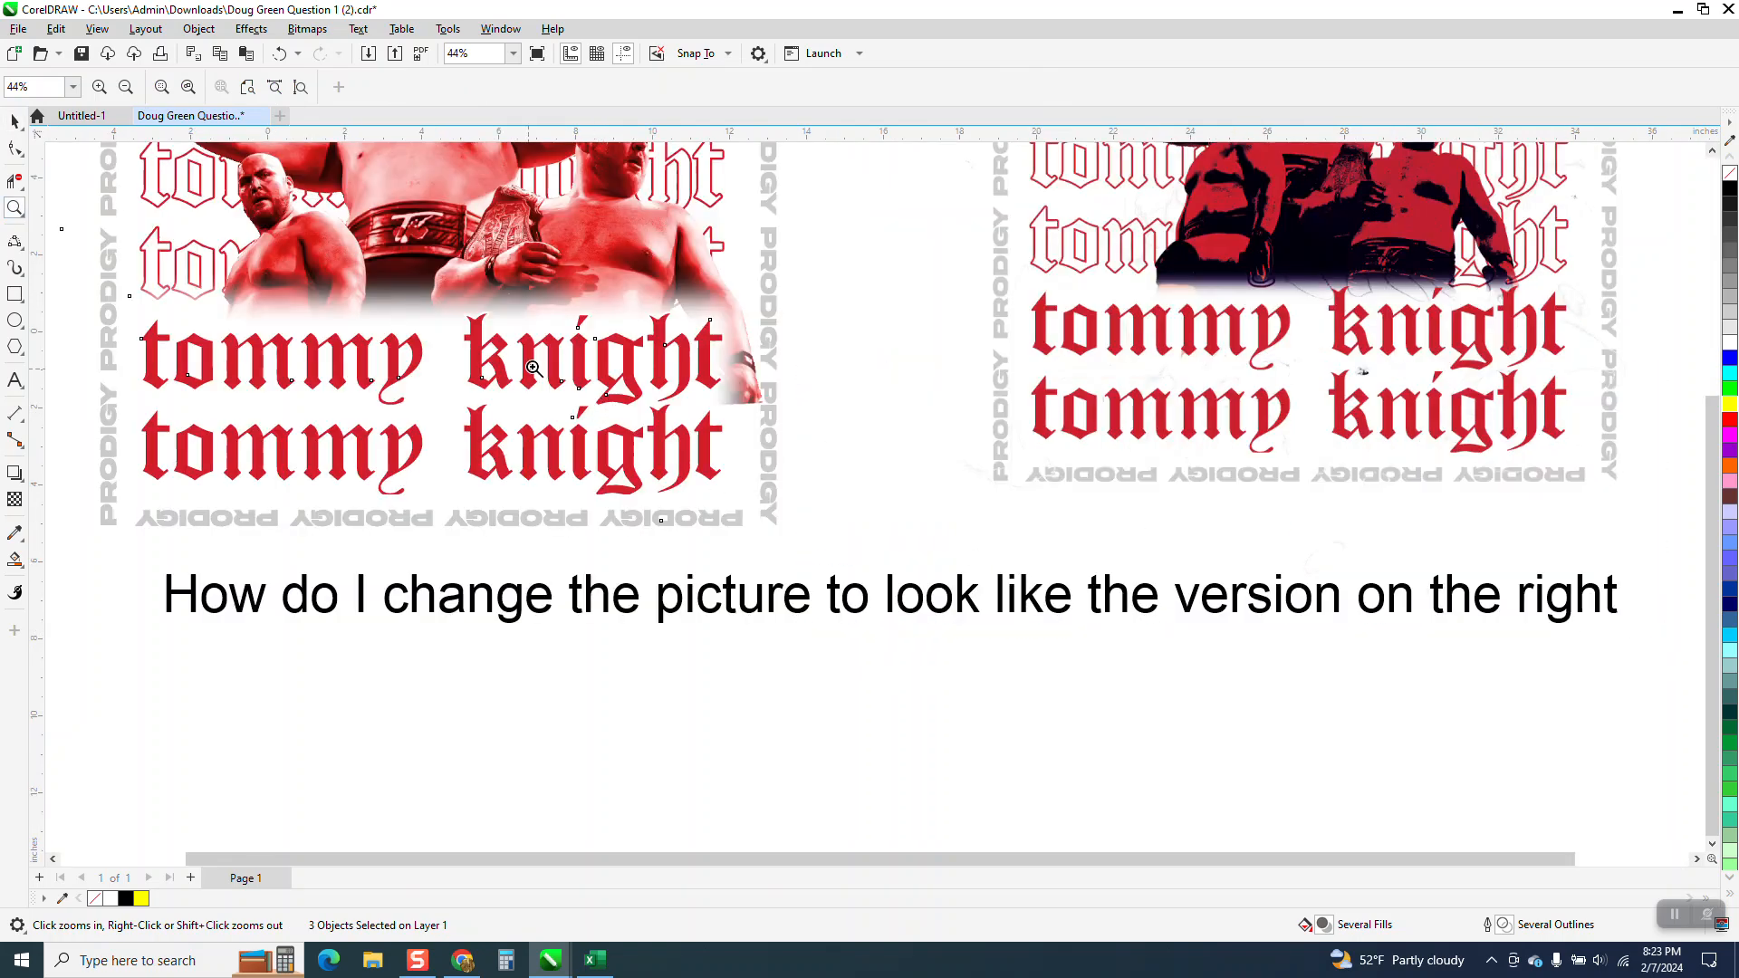
click(15, 120)
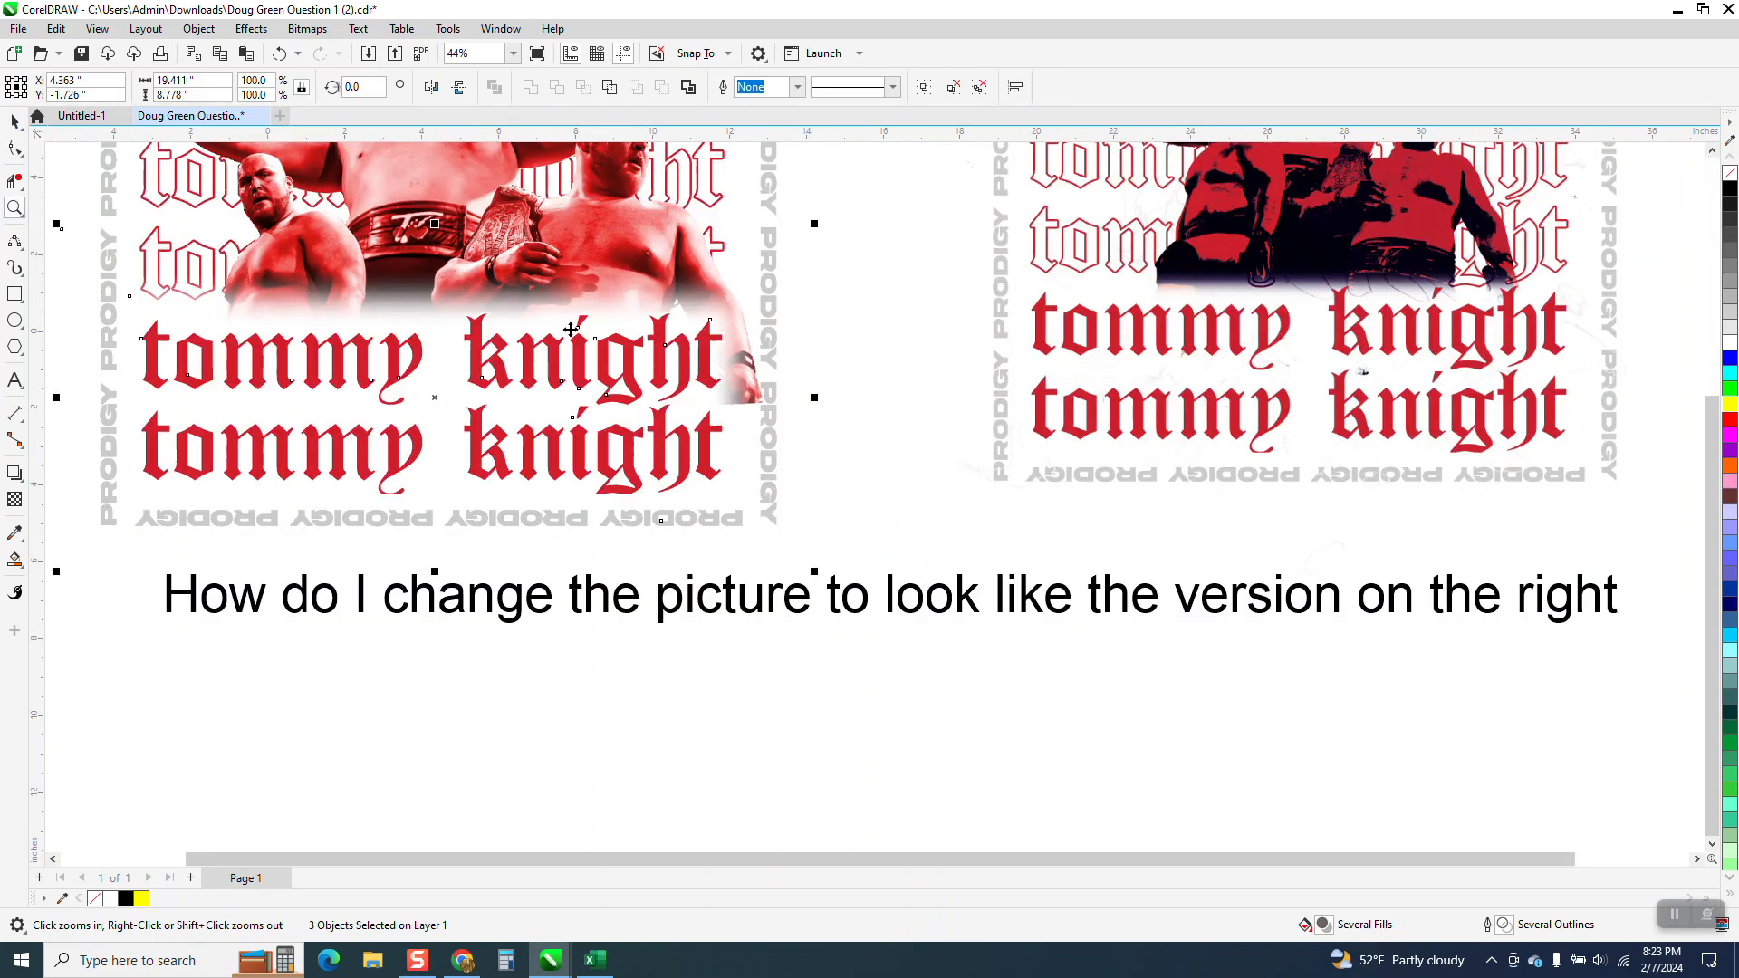
scroll(689, 524, down, 2)
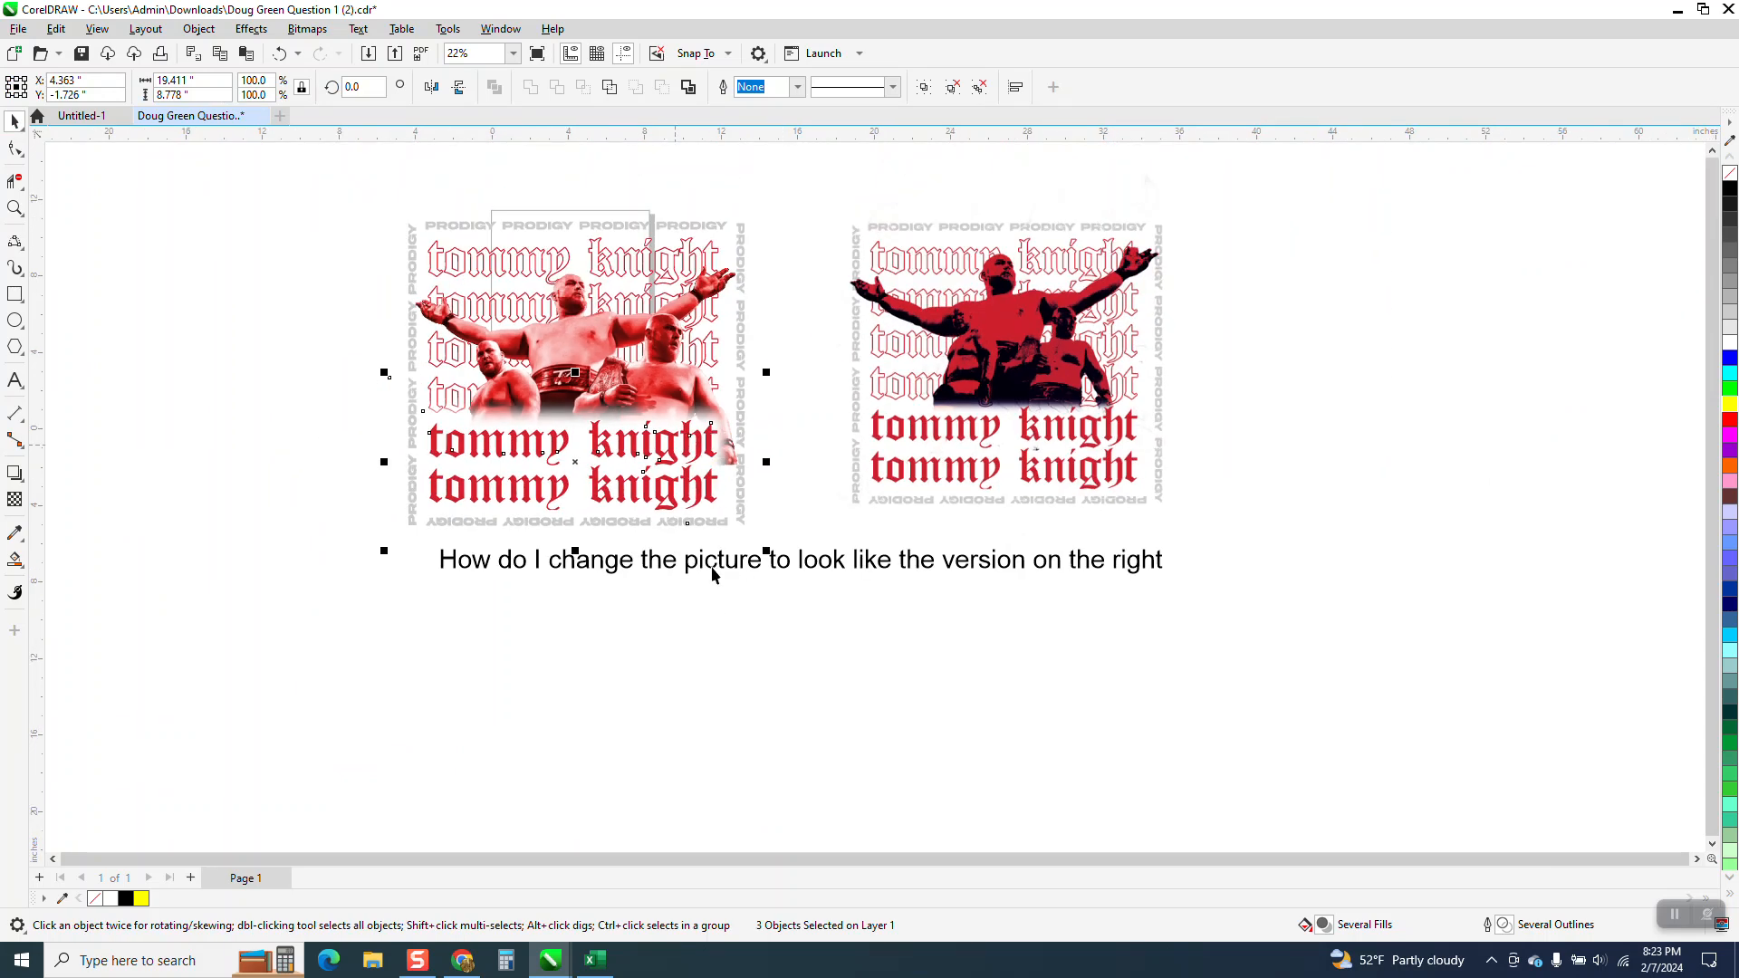
key(Escape)
click(697, 450)
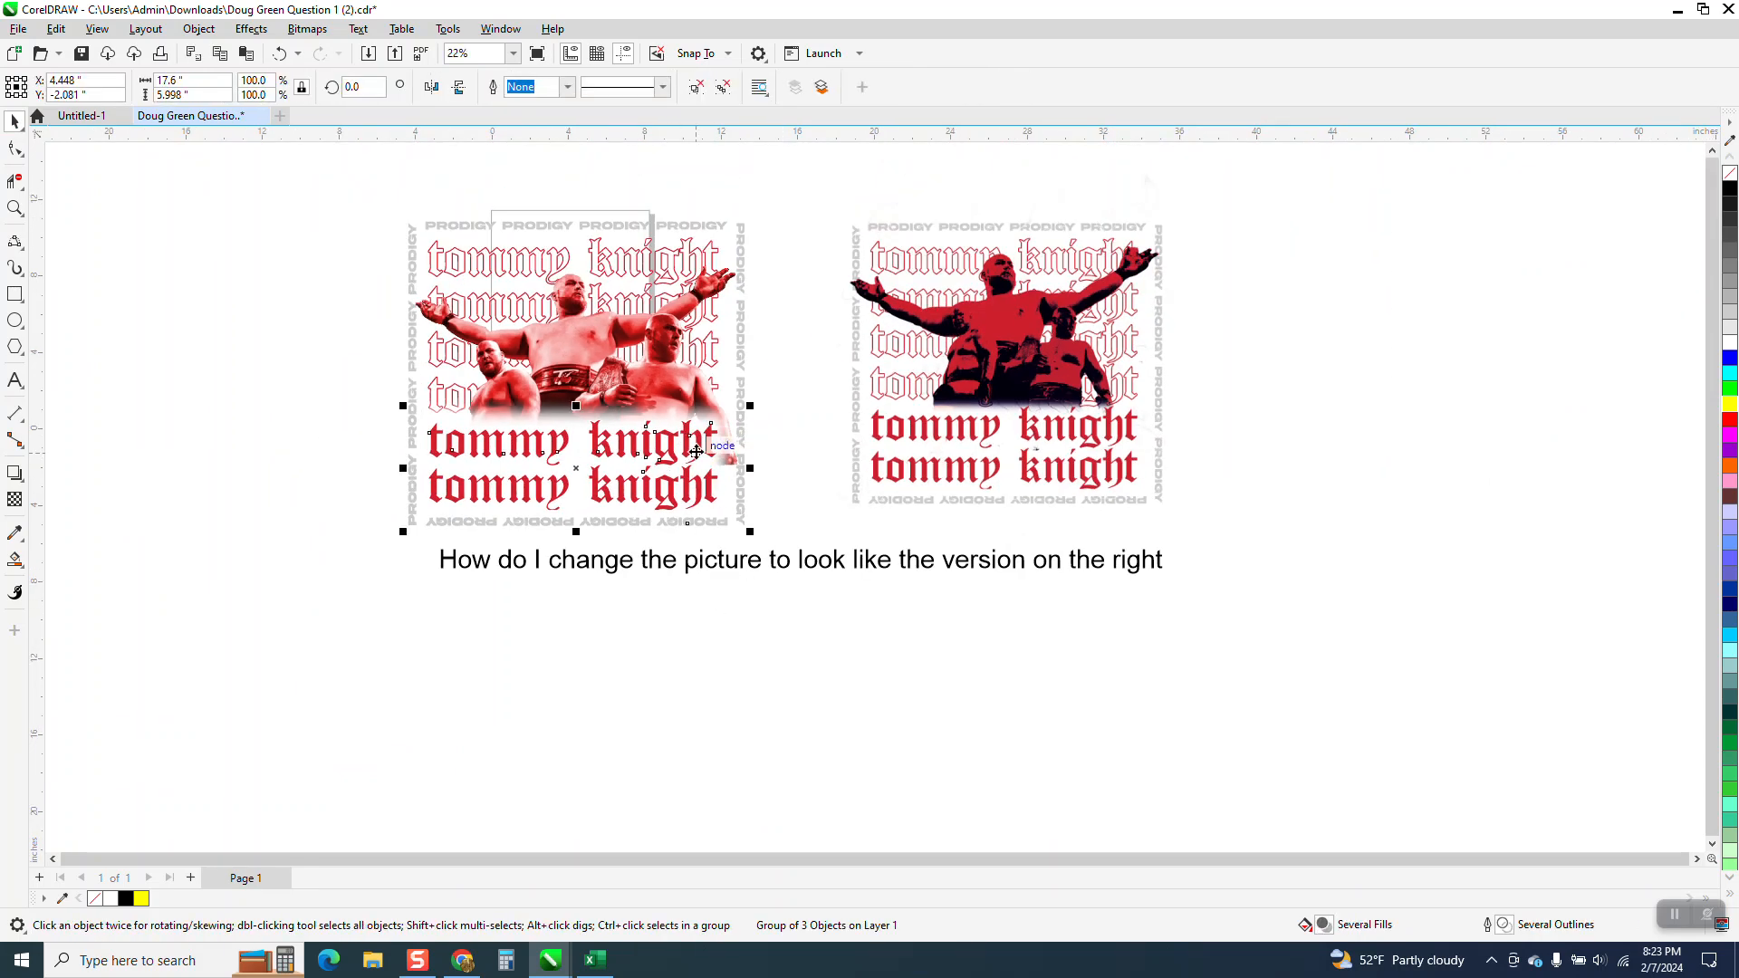
key(Left)
Draw a yellow rectangle about 22.1 by 13.6 inches around the moved text group and send it to the back of the page.
scroll(767, 478, down, 1)
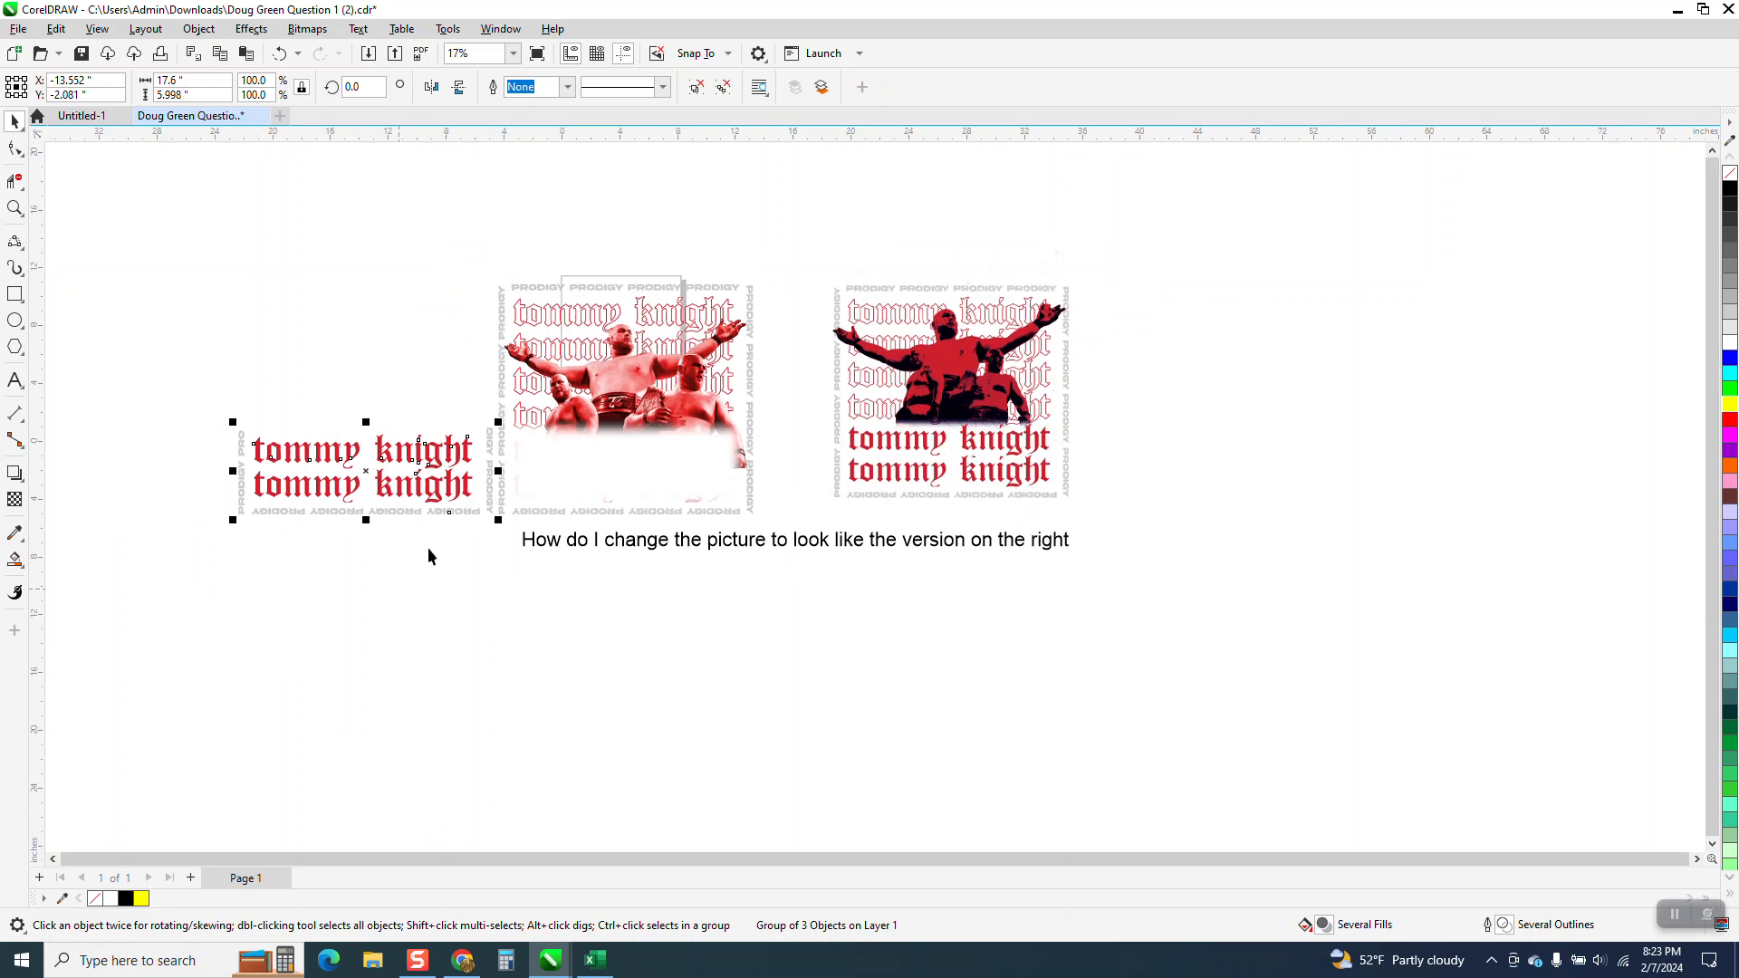
click(14, 294)
drag(164, 355, 484, 552)
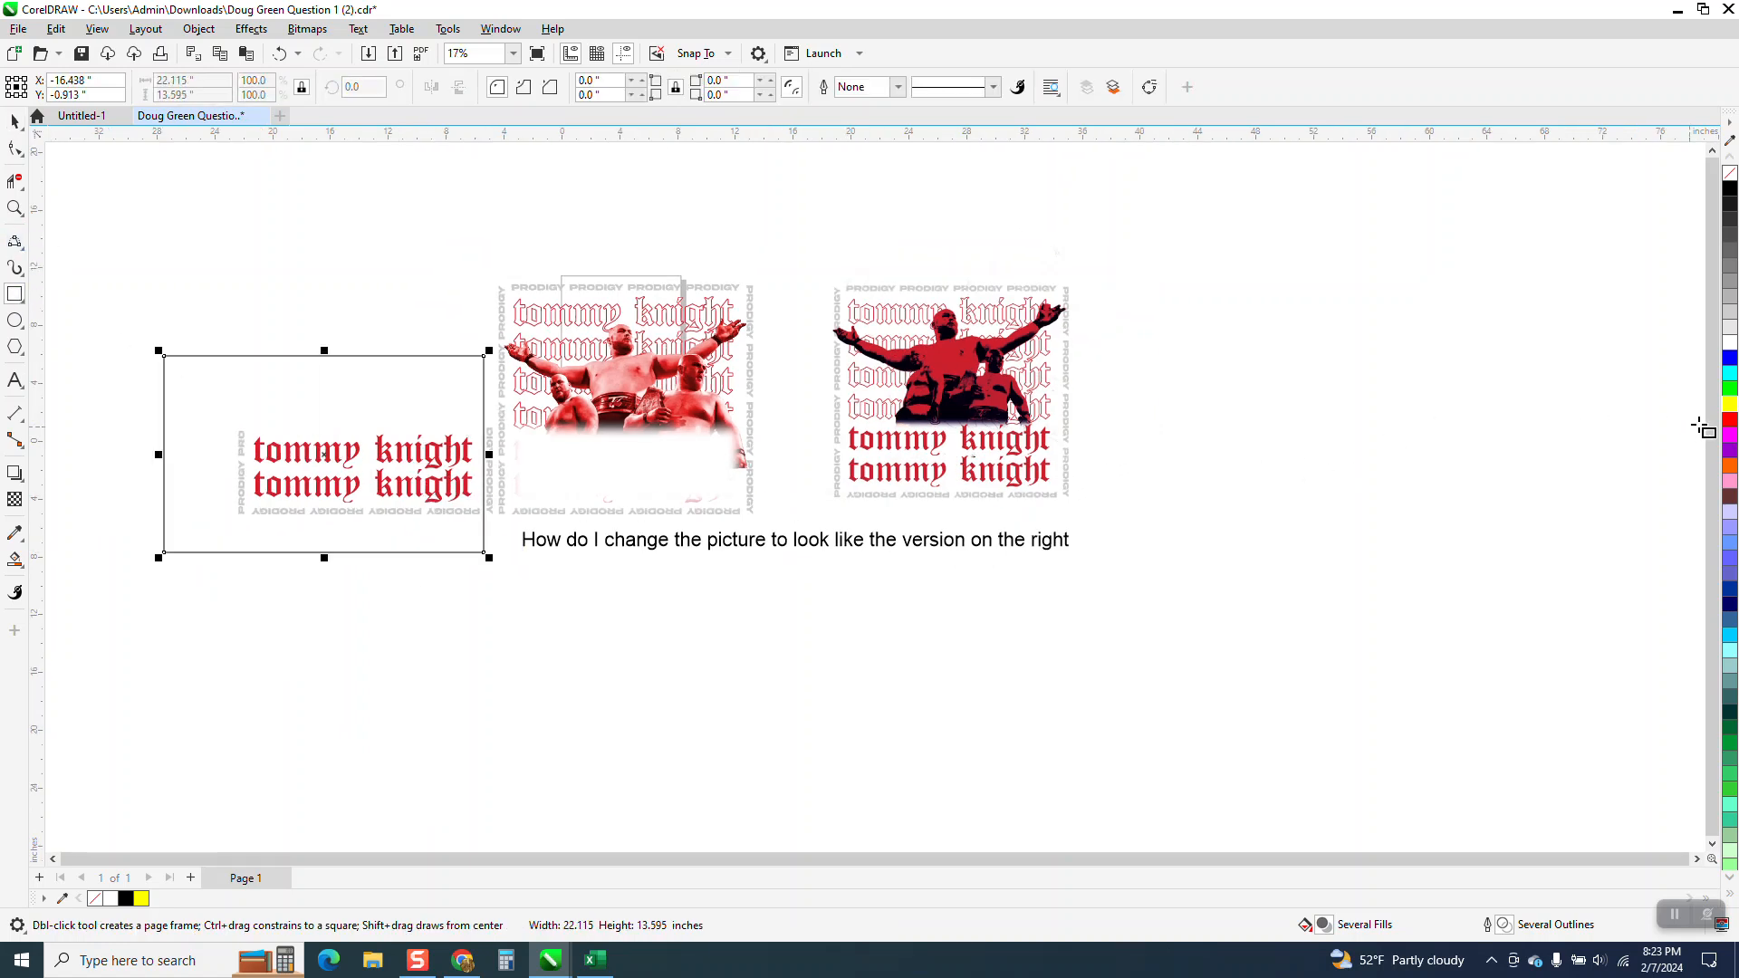
click(1730, 404)
click(196, 29)
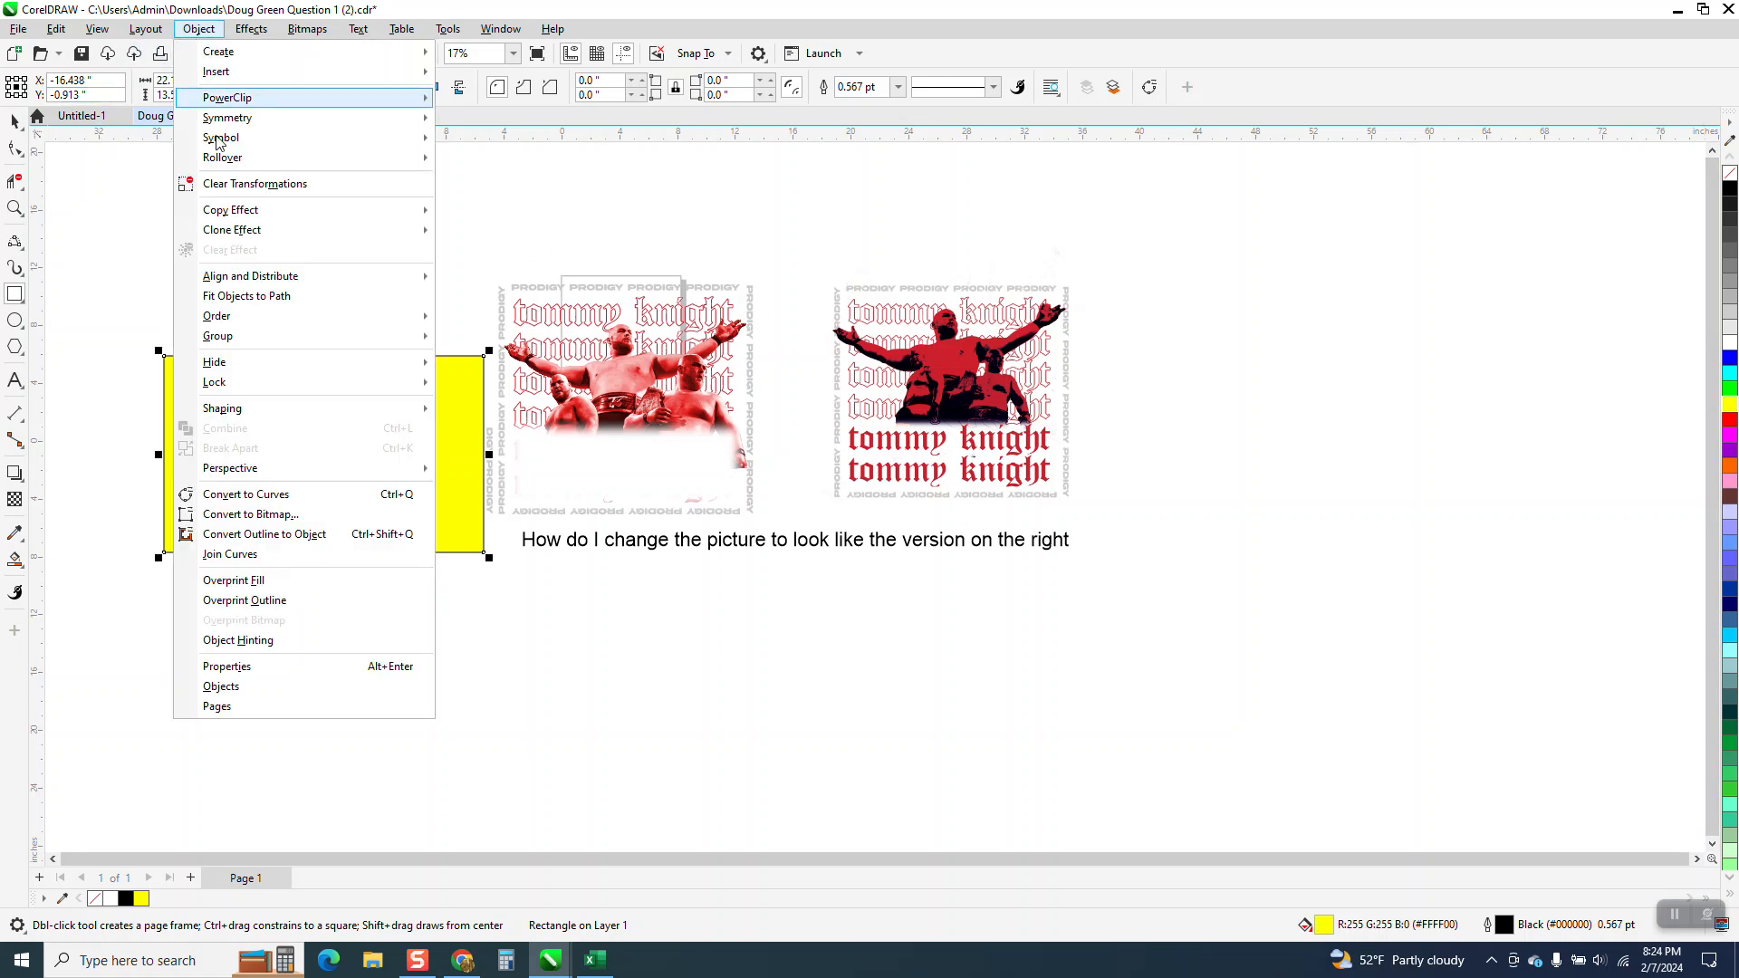
mouse_move(218, 316)
click(500, 339)
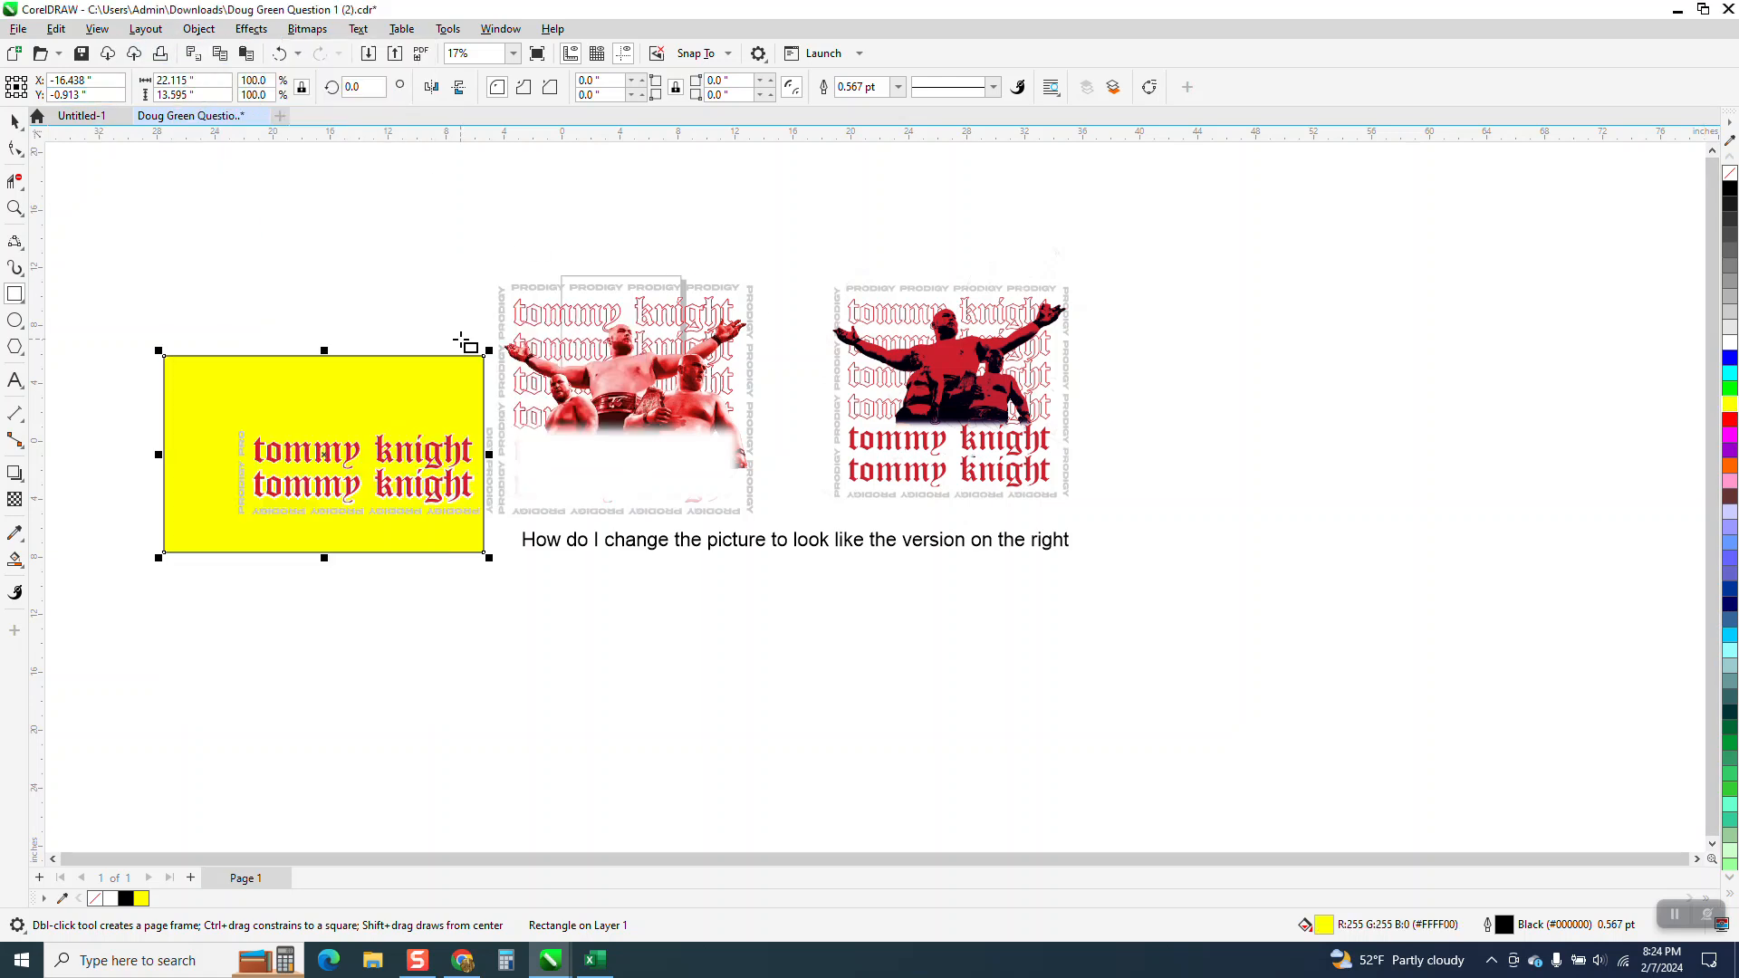
Try a red outline on the whole text group against the yellow background, and undo it.
click(14, 208)
drag(201, 392, 544, 550)
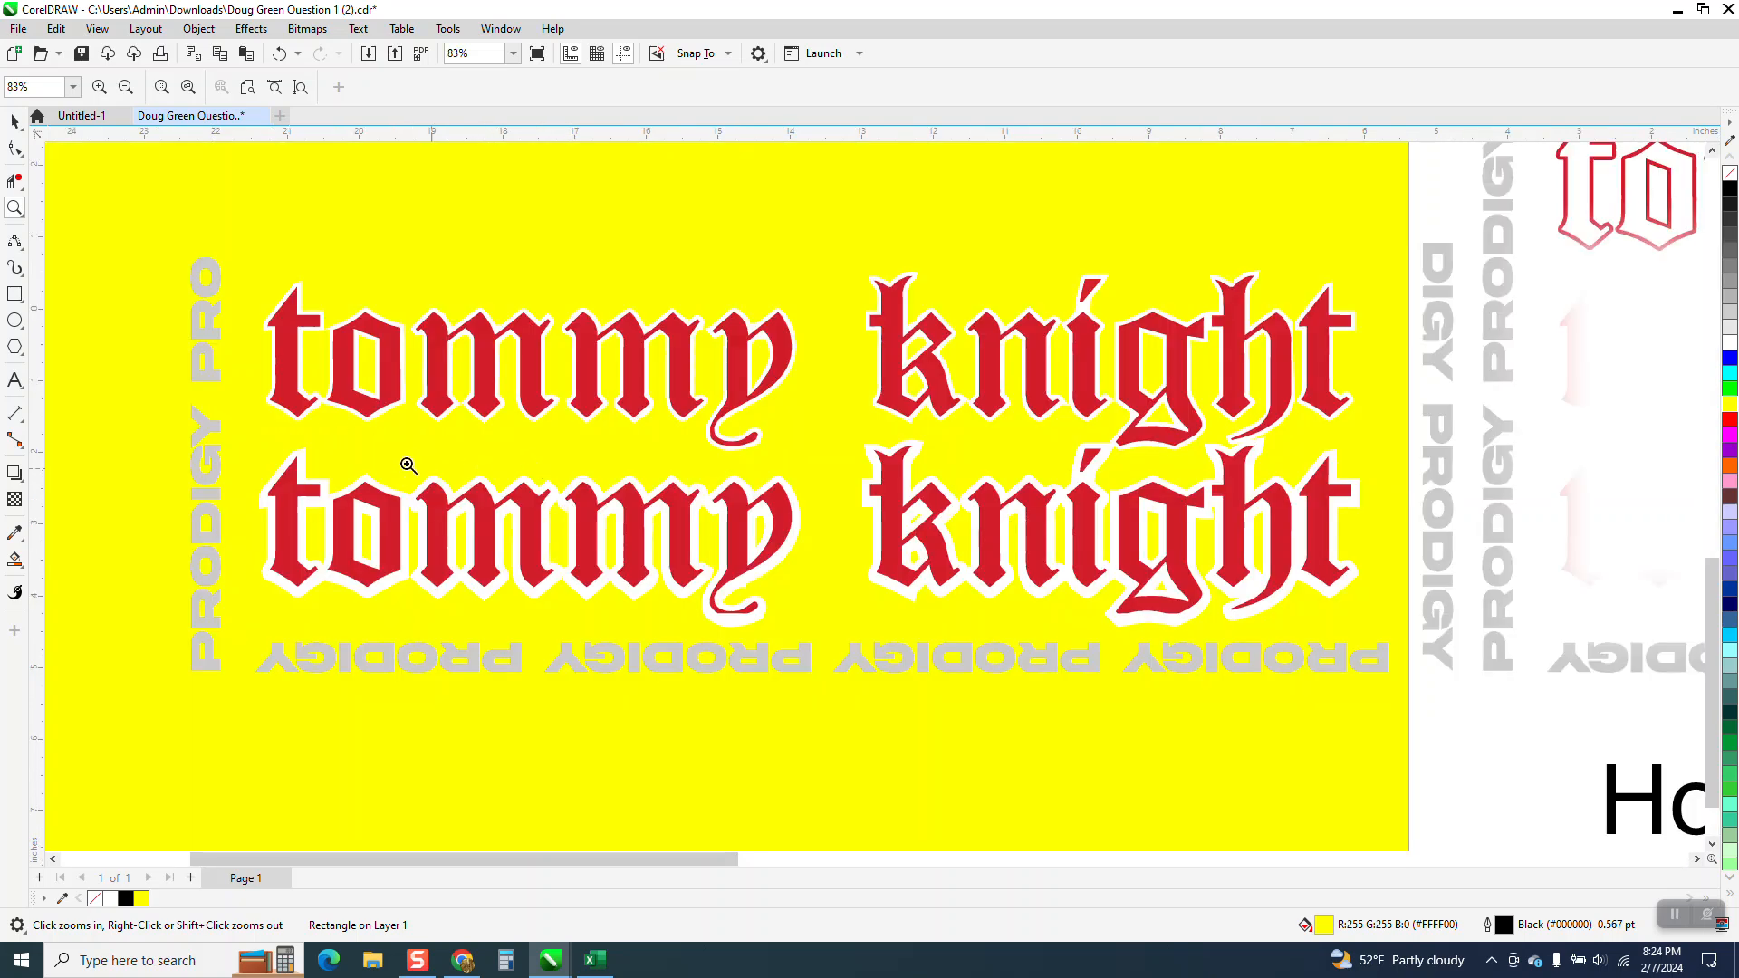
click(14, 120)
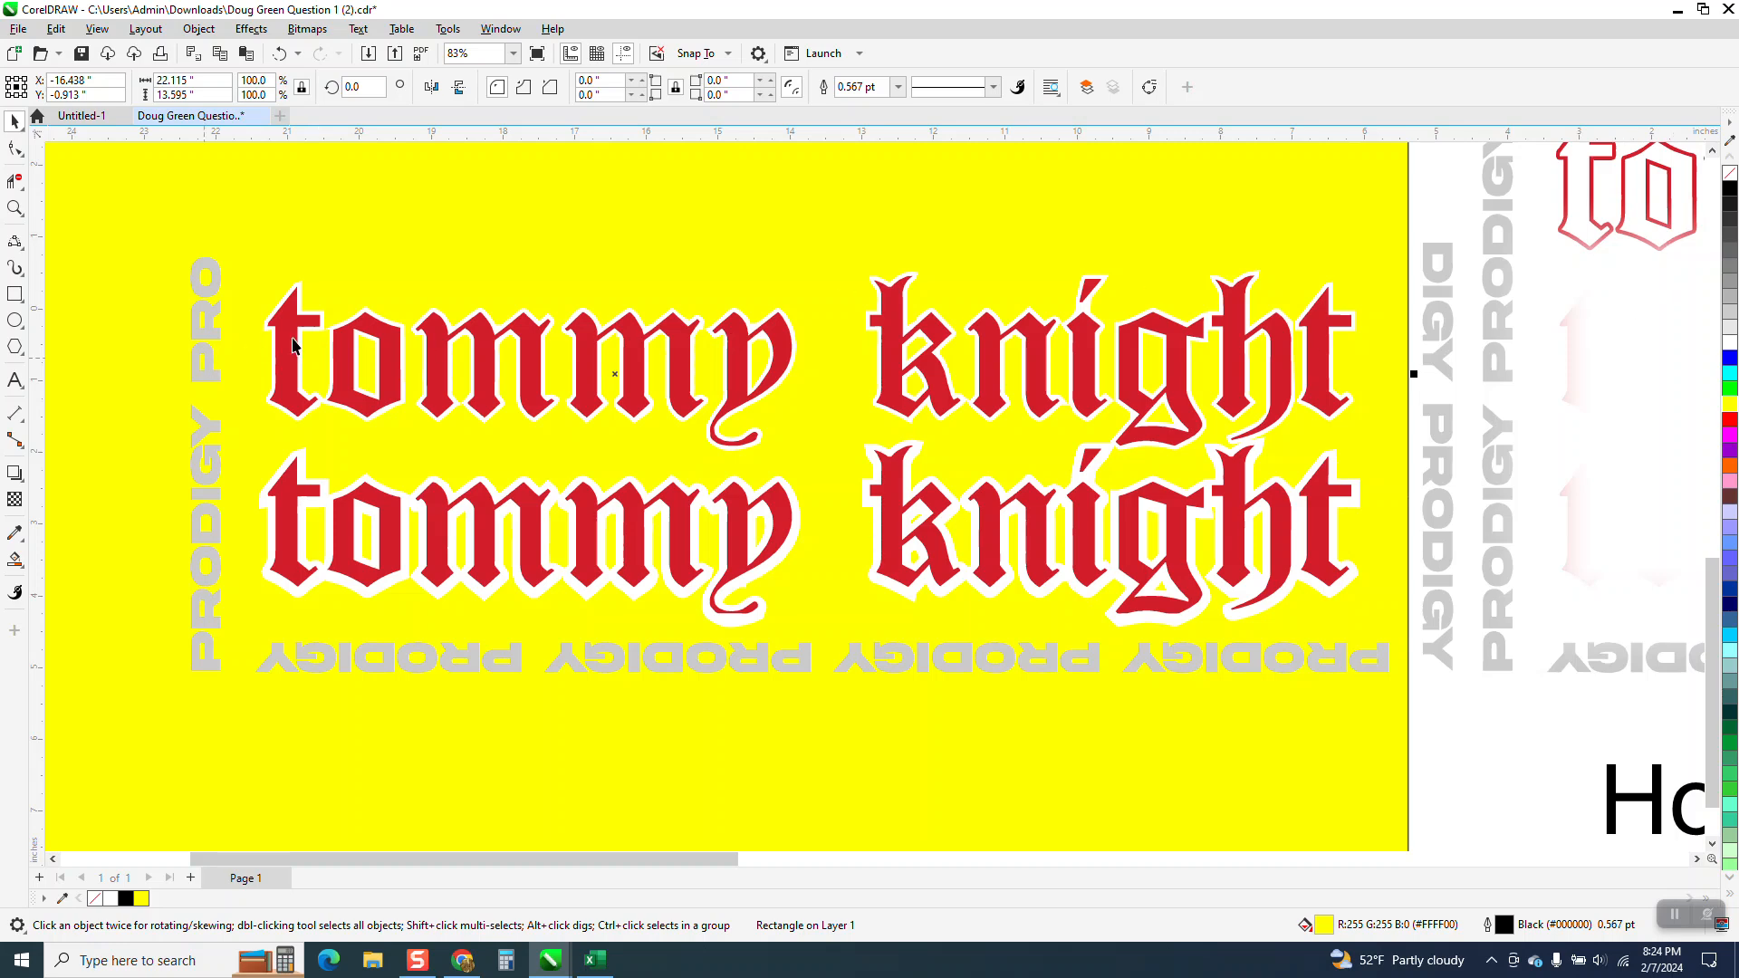
click(320, 335)
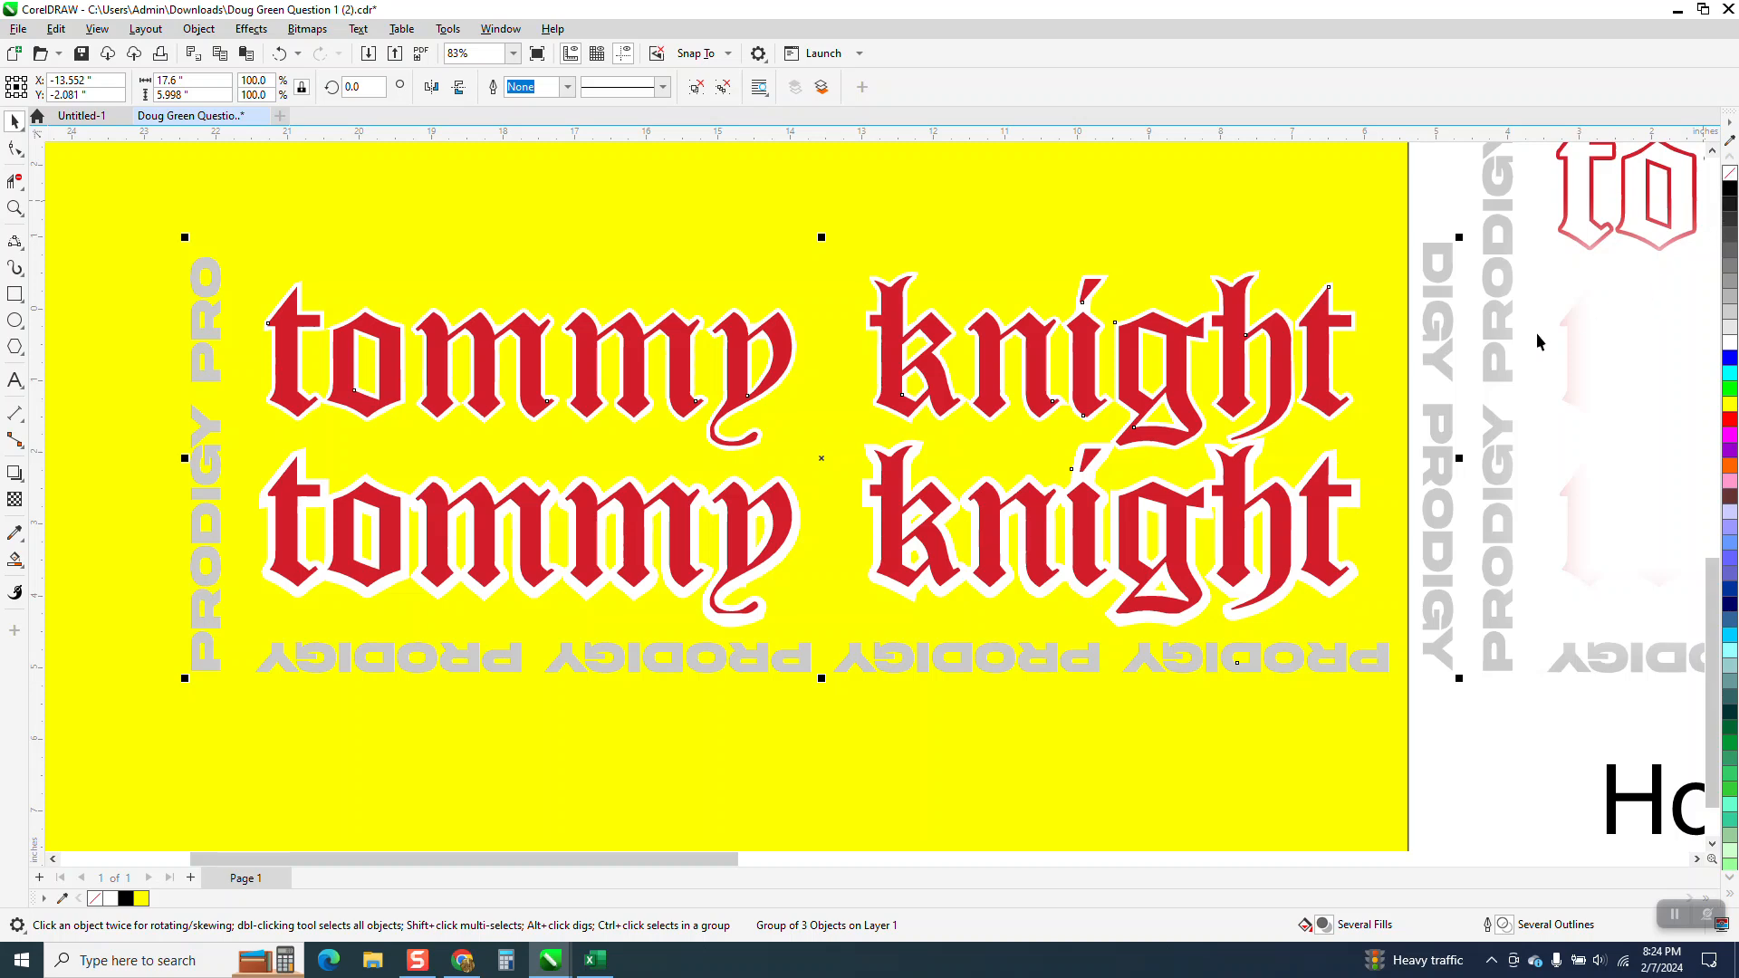
scroll(1178, 354, down, 1)
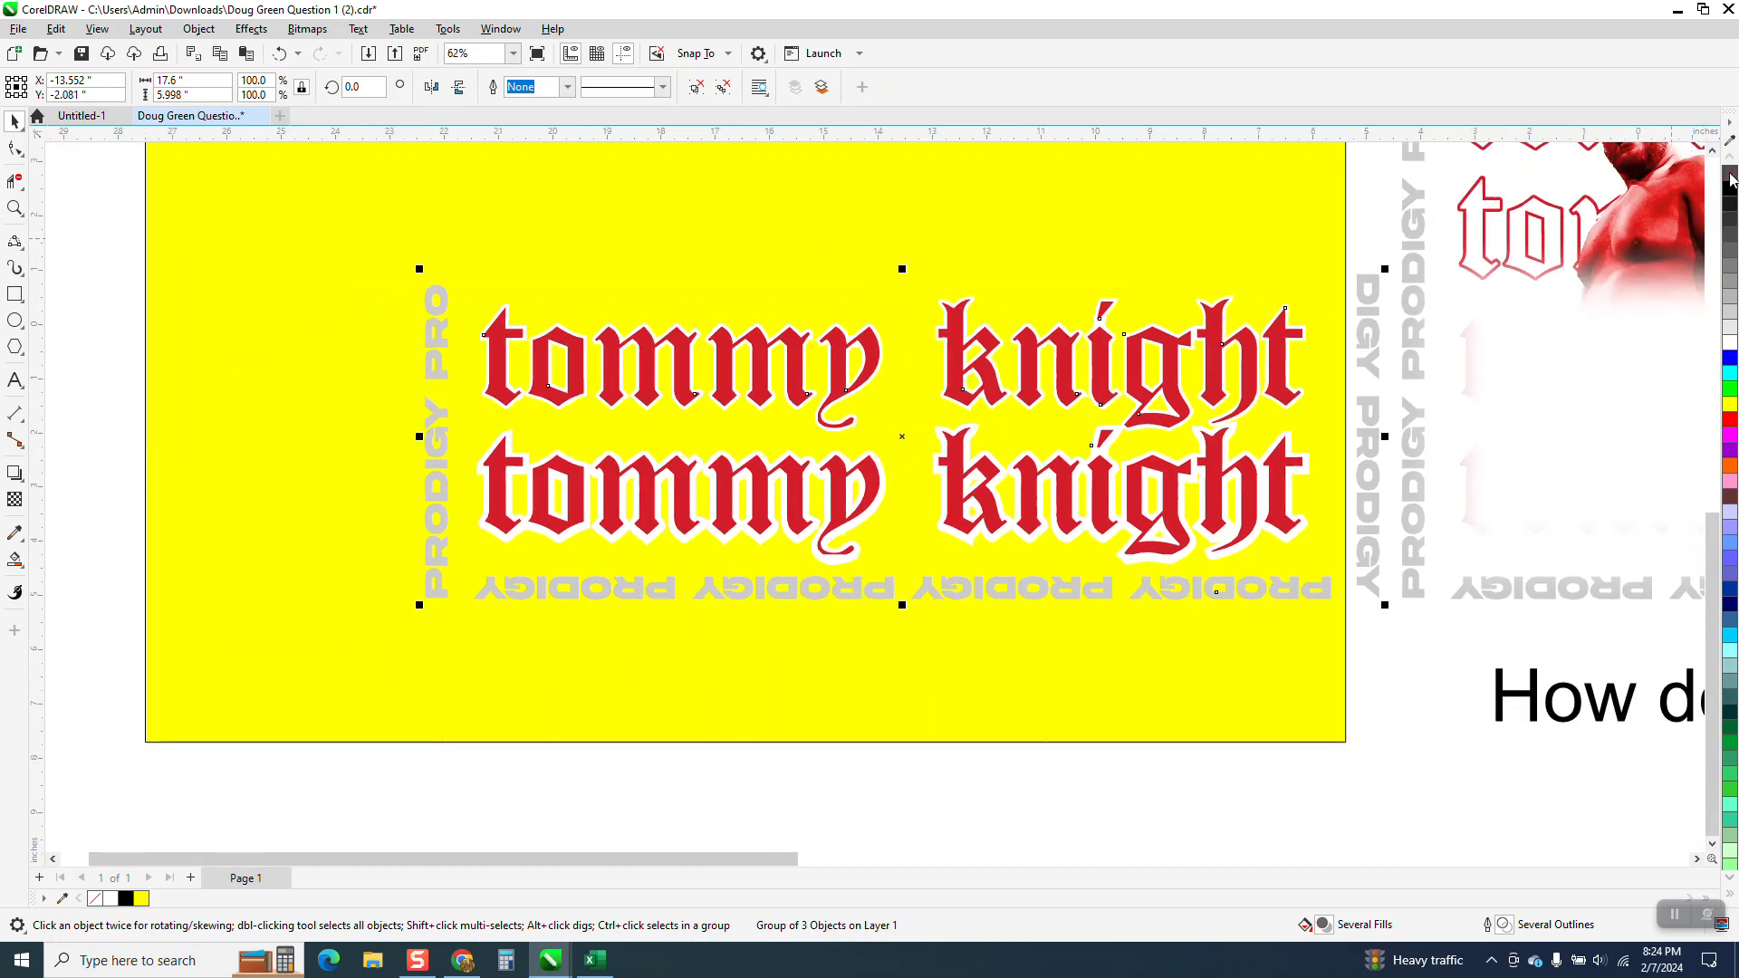
right_click(1728, 424)
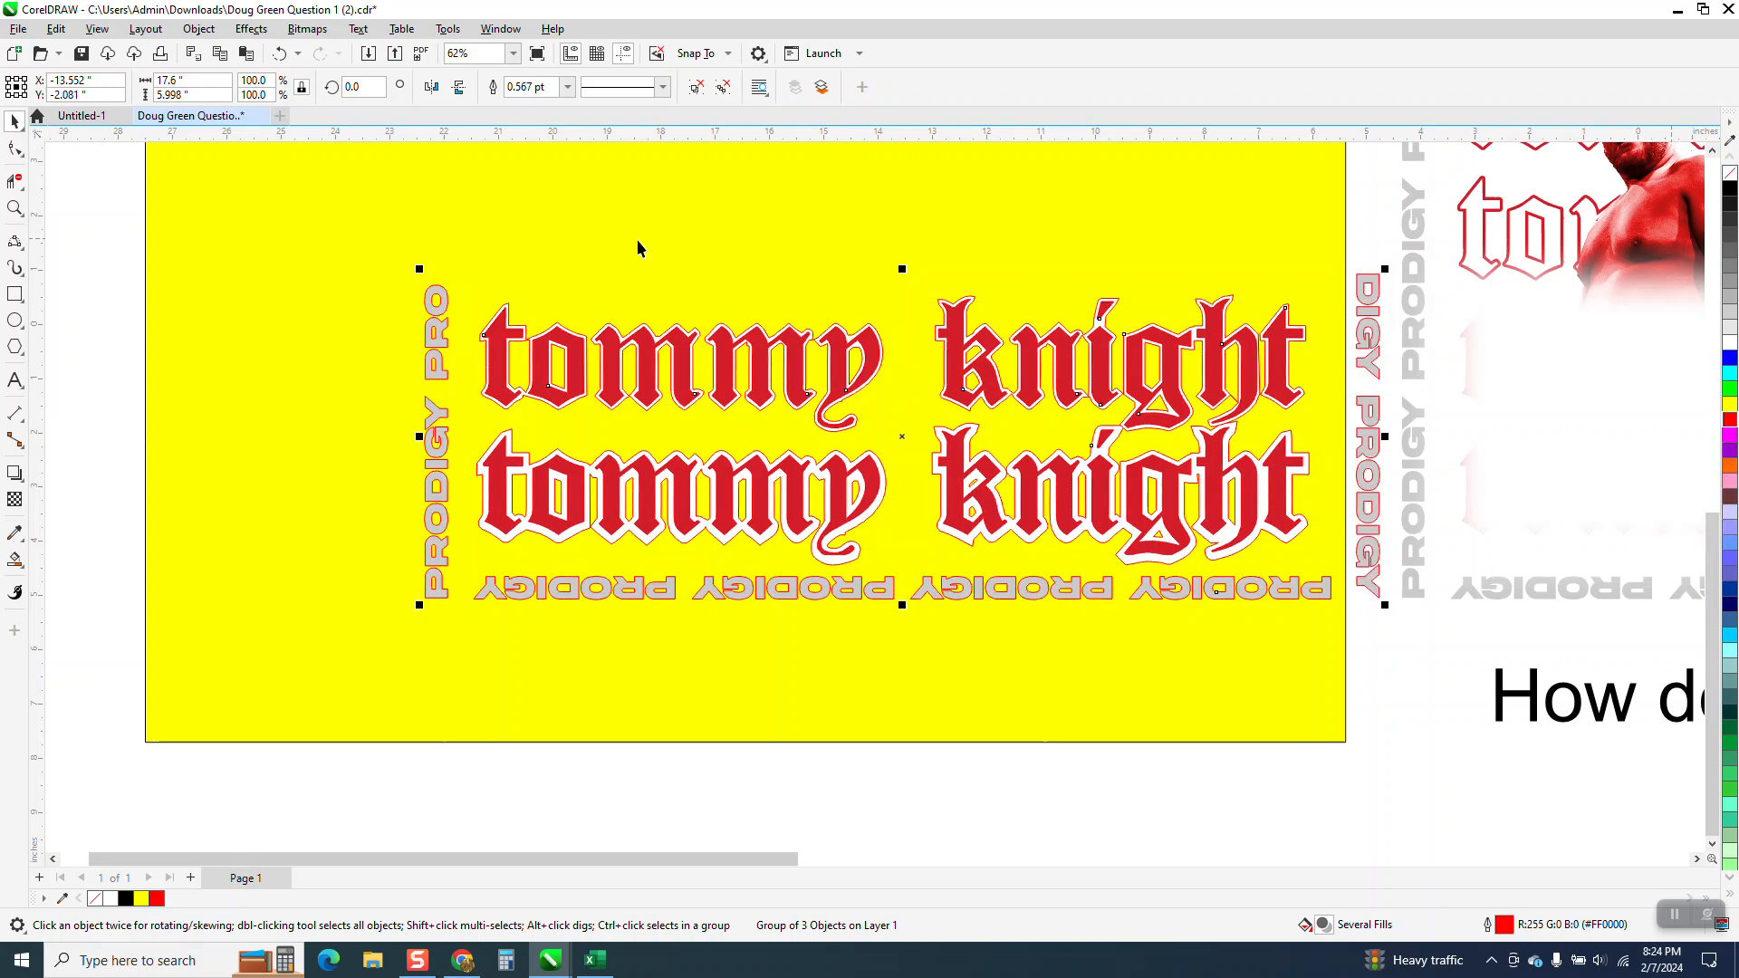
click(279, 53)
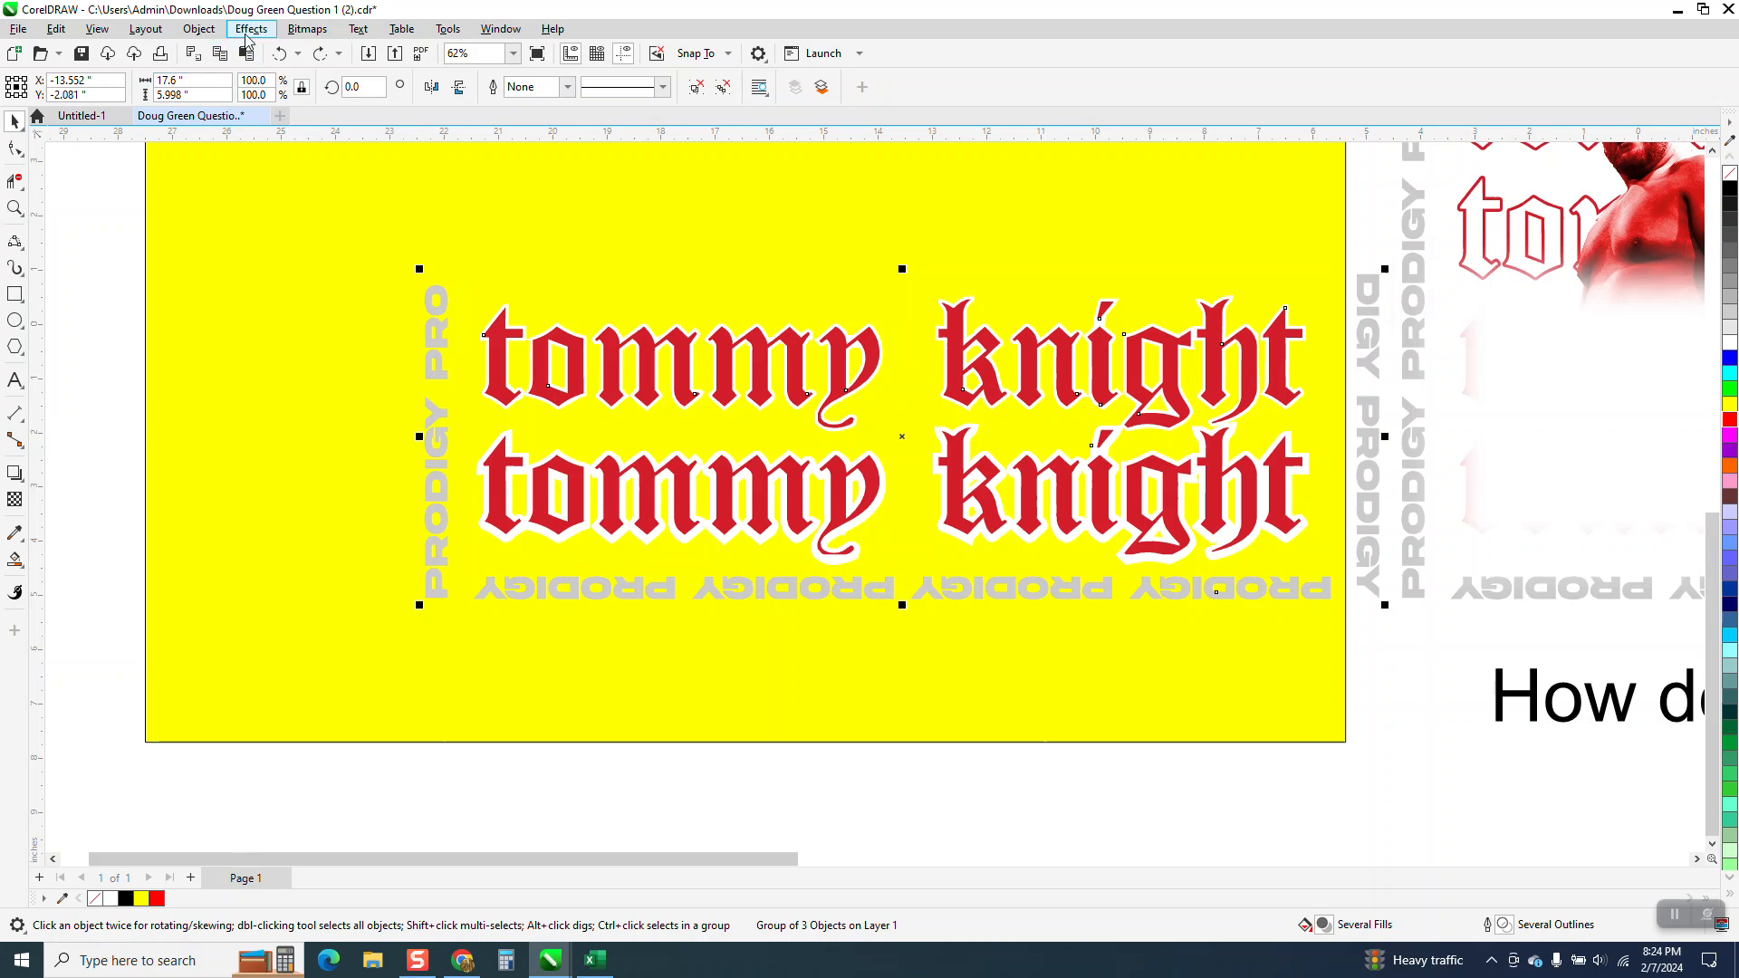
Ungroup the text group into separate objects and clear the selection.
click(200, 30)
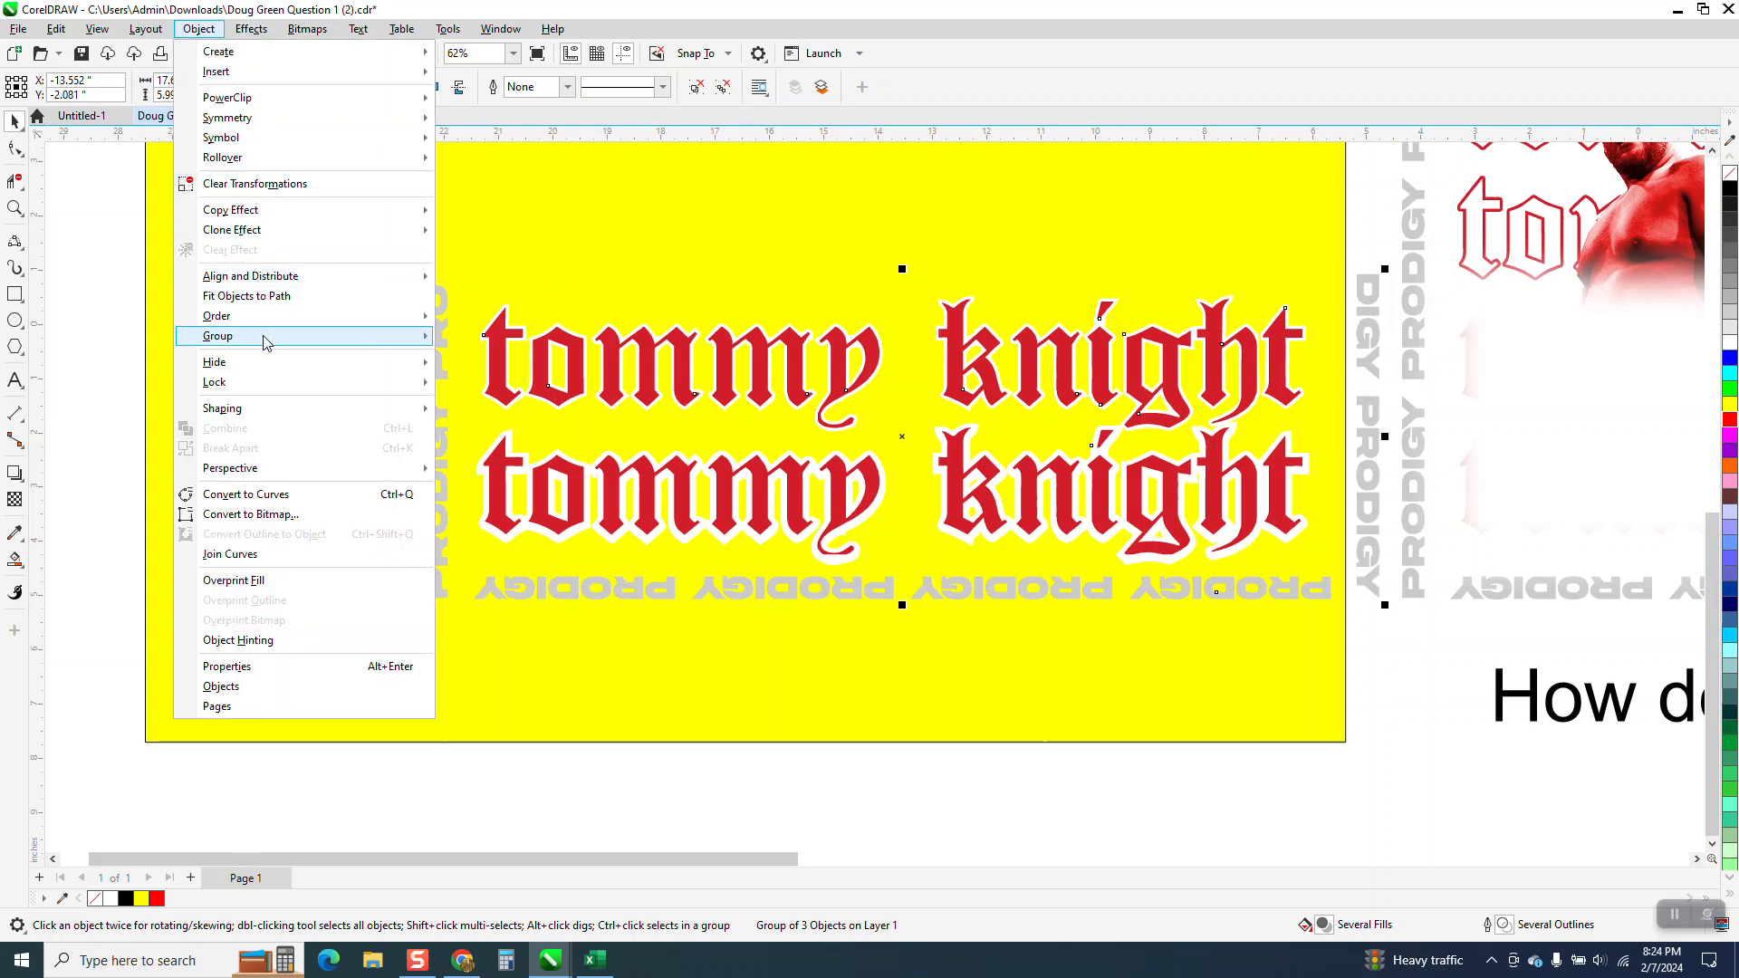
mouse_move(308, 340)
click(495, 358)
scroll(494, 359, down, 2)
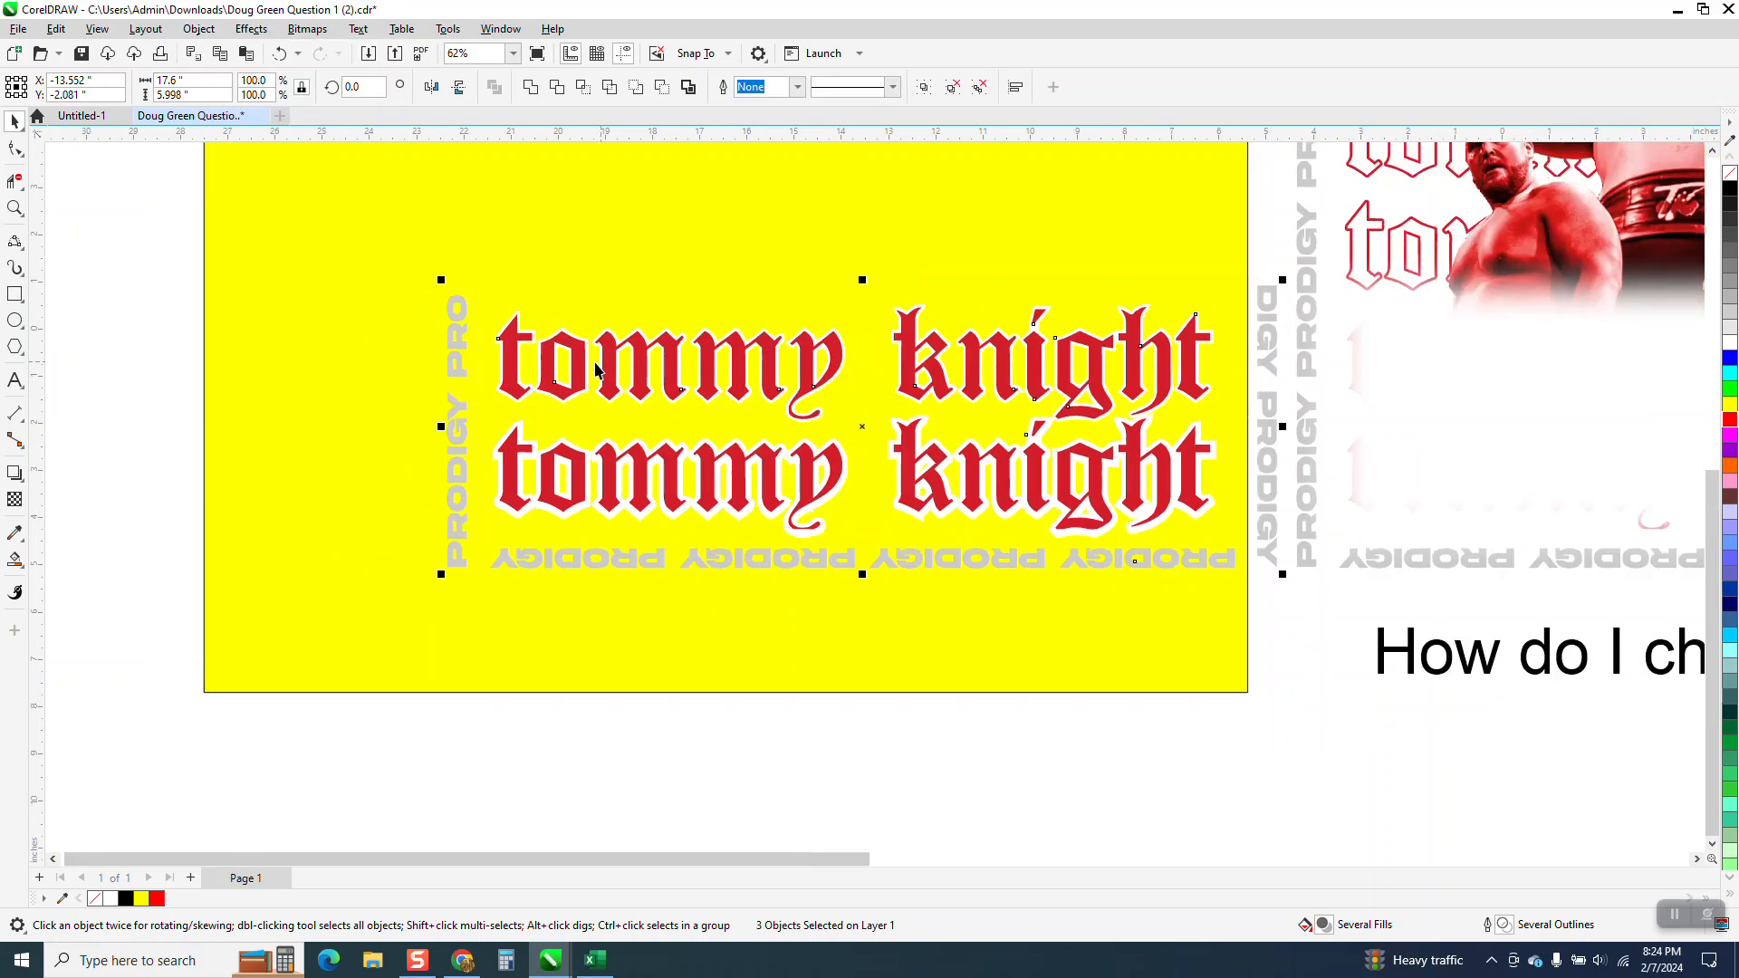
click(472, 353)
Try a red outline on the white shape behind the upper red text line, and undo it.
click(24, 215)
drag(521, 315, 605, 401)
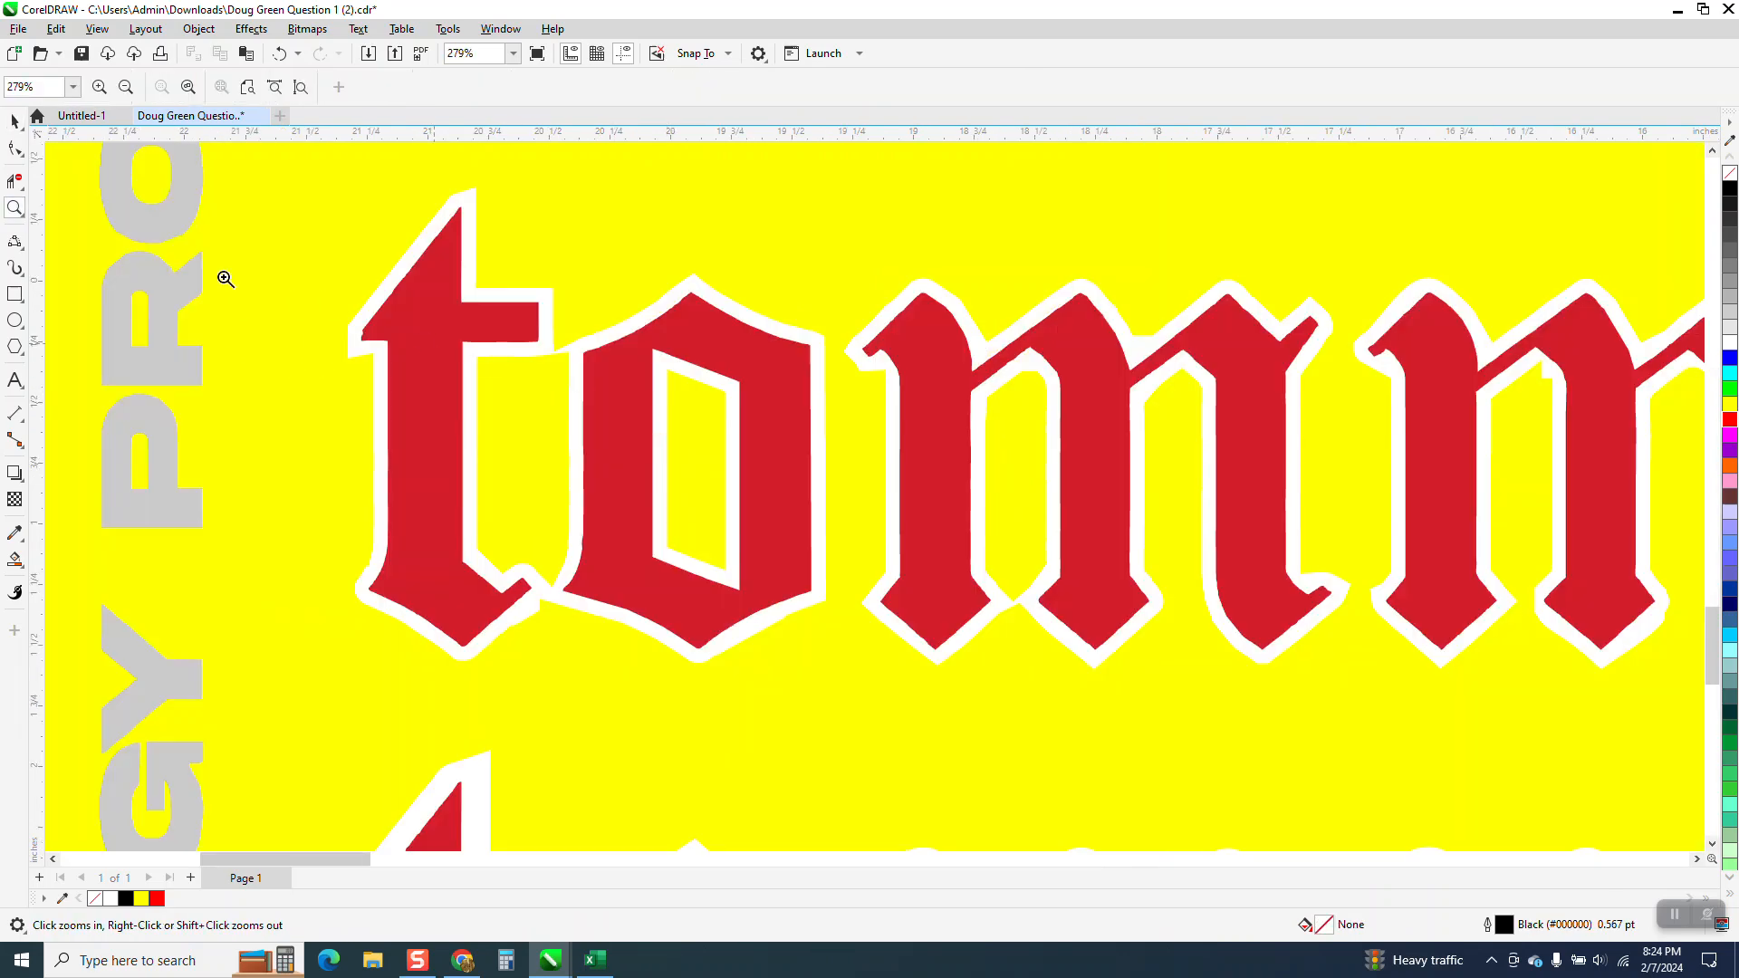
click(14, 121)
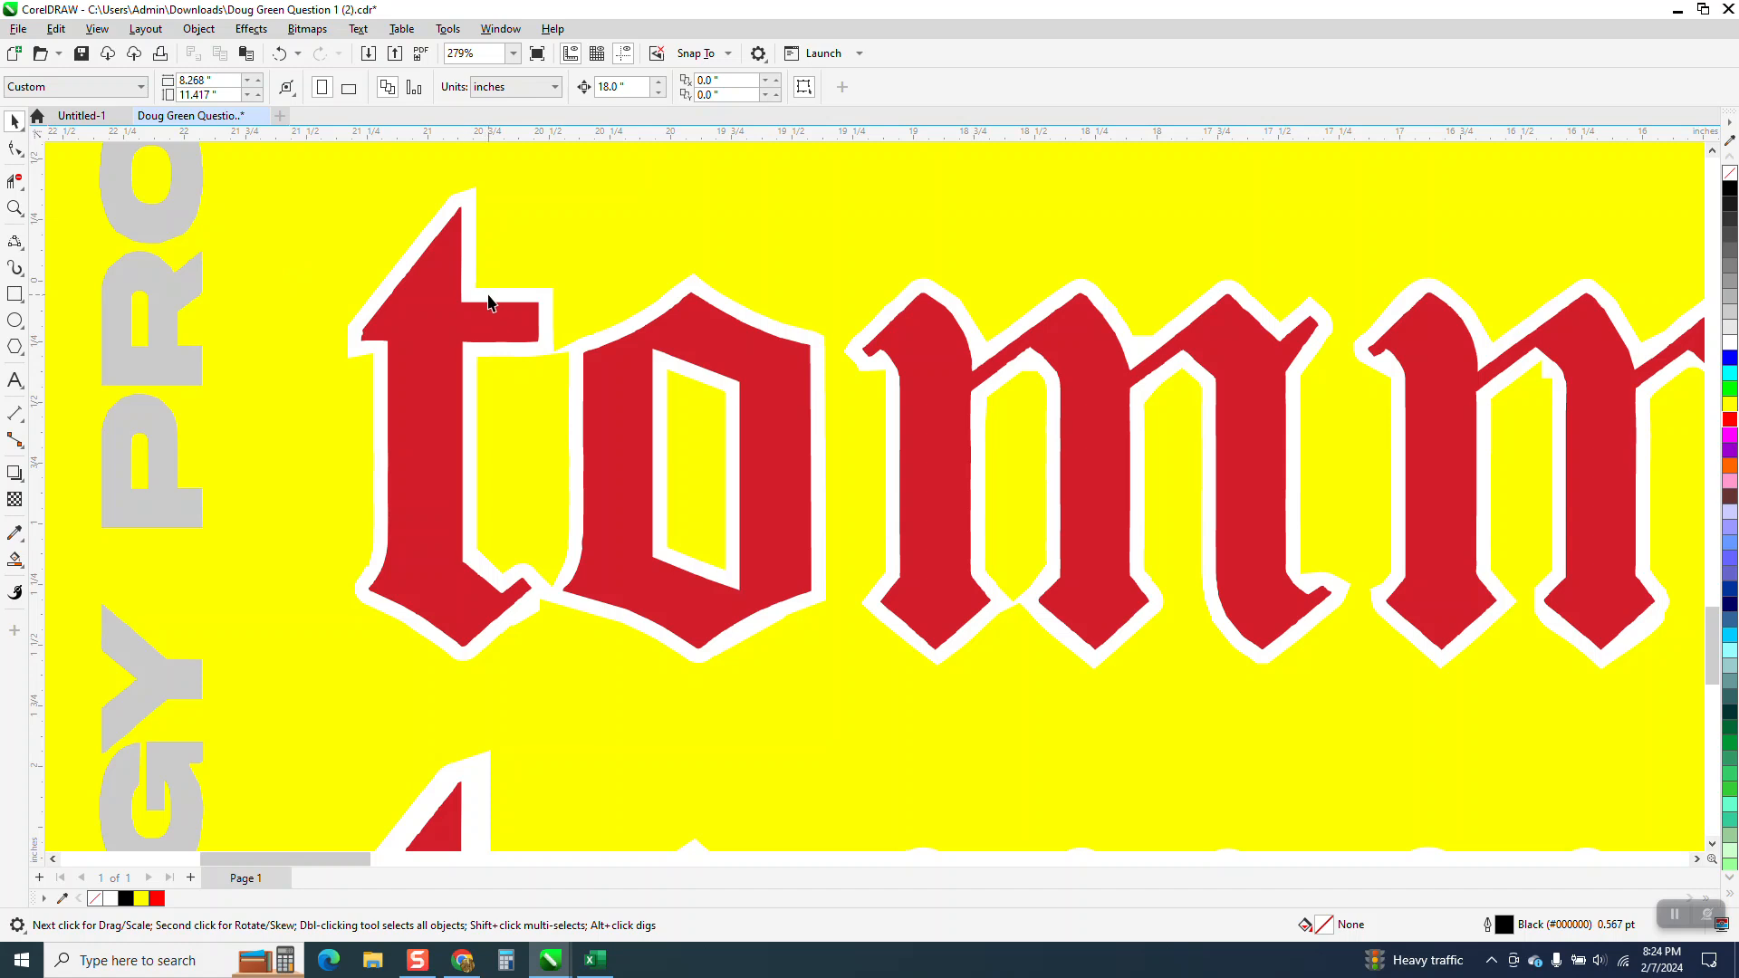
click(489, 297)
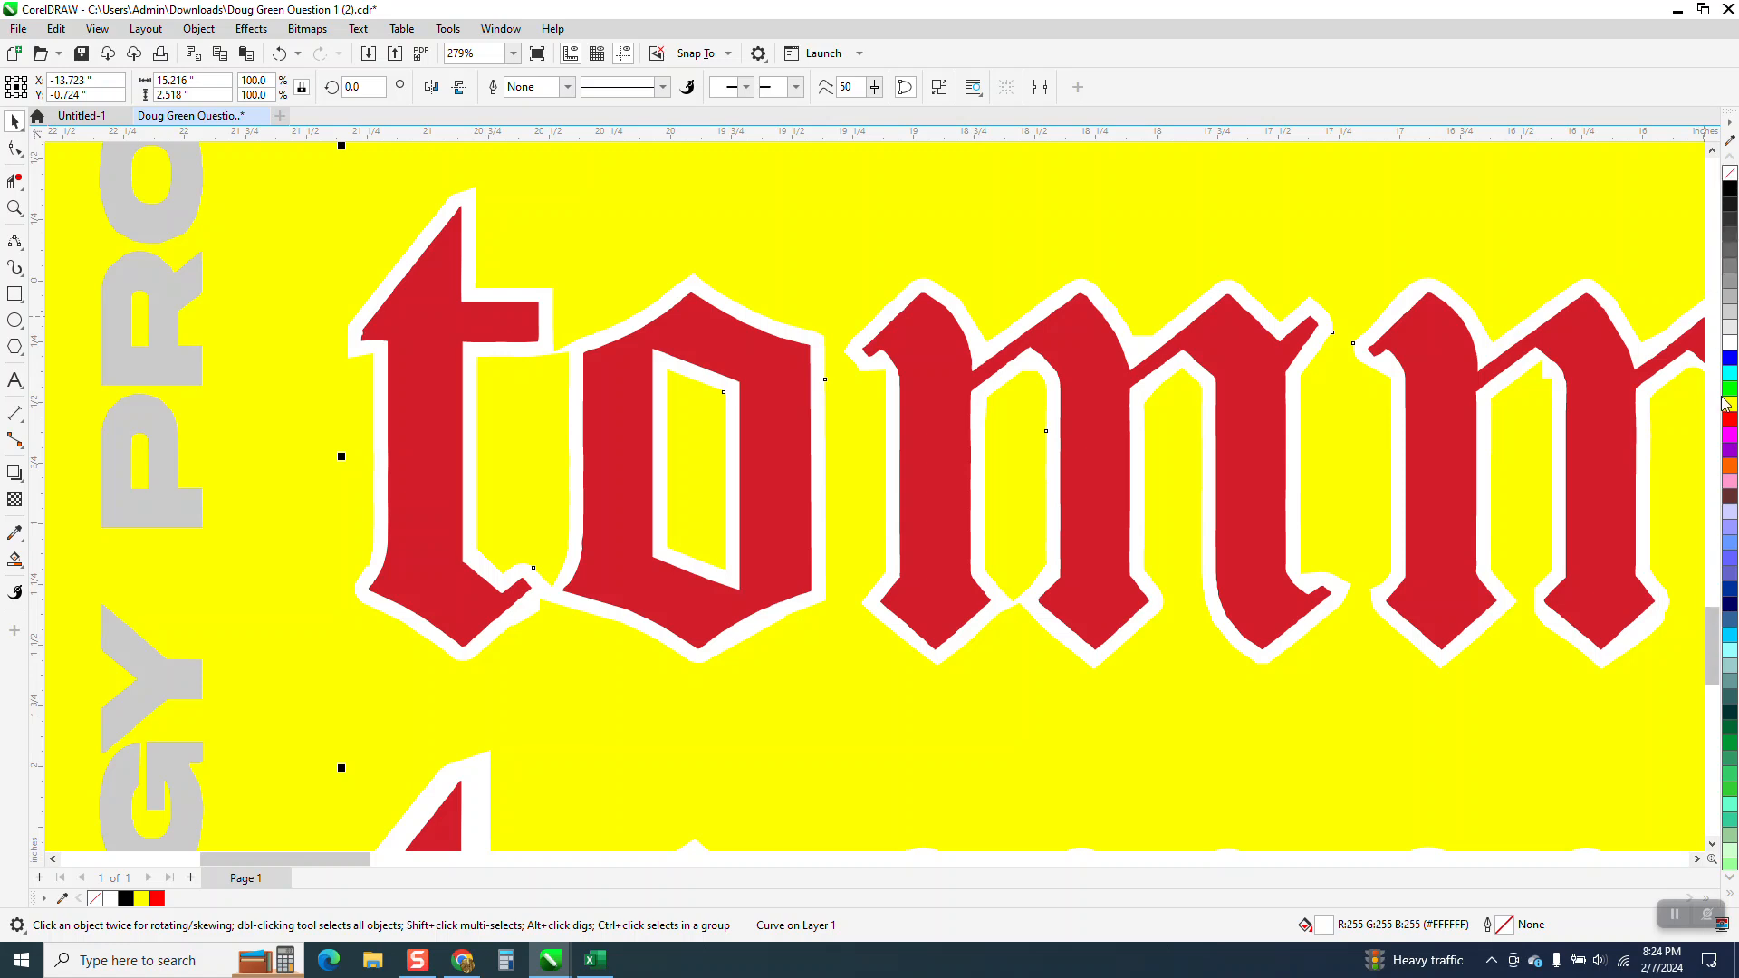
right_click(1730, 426)
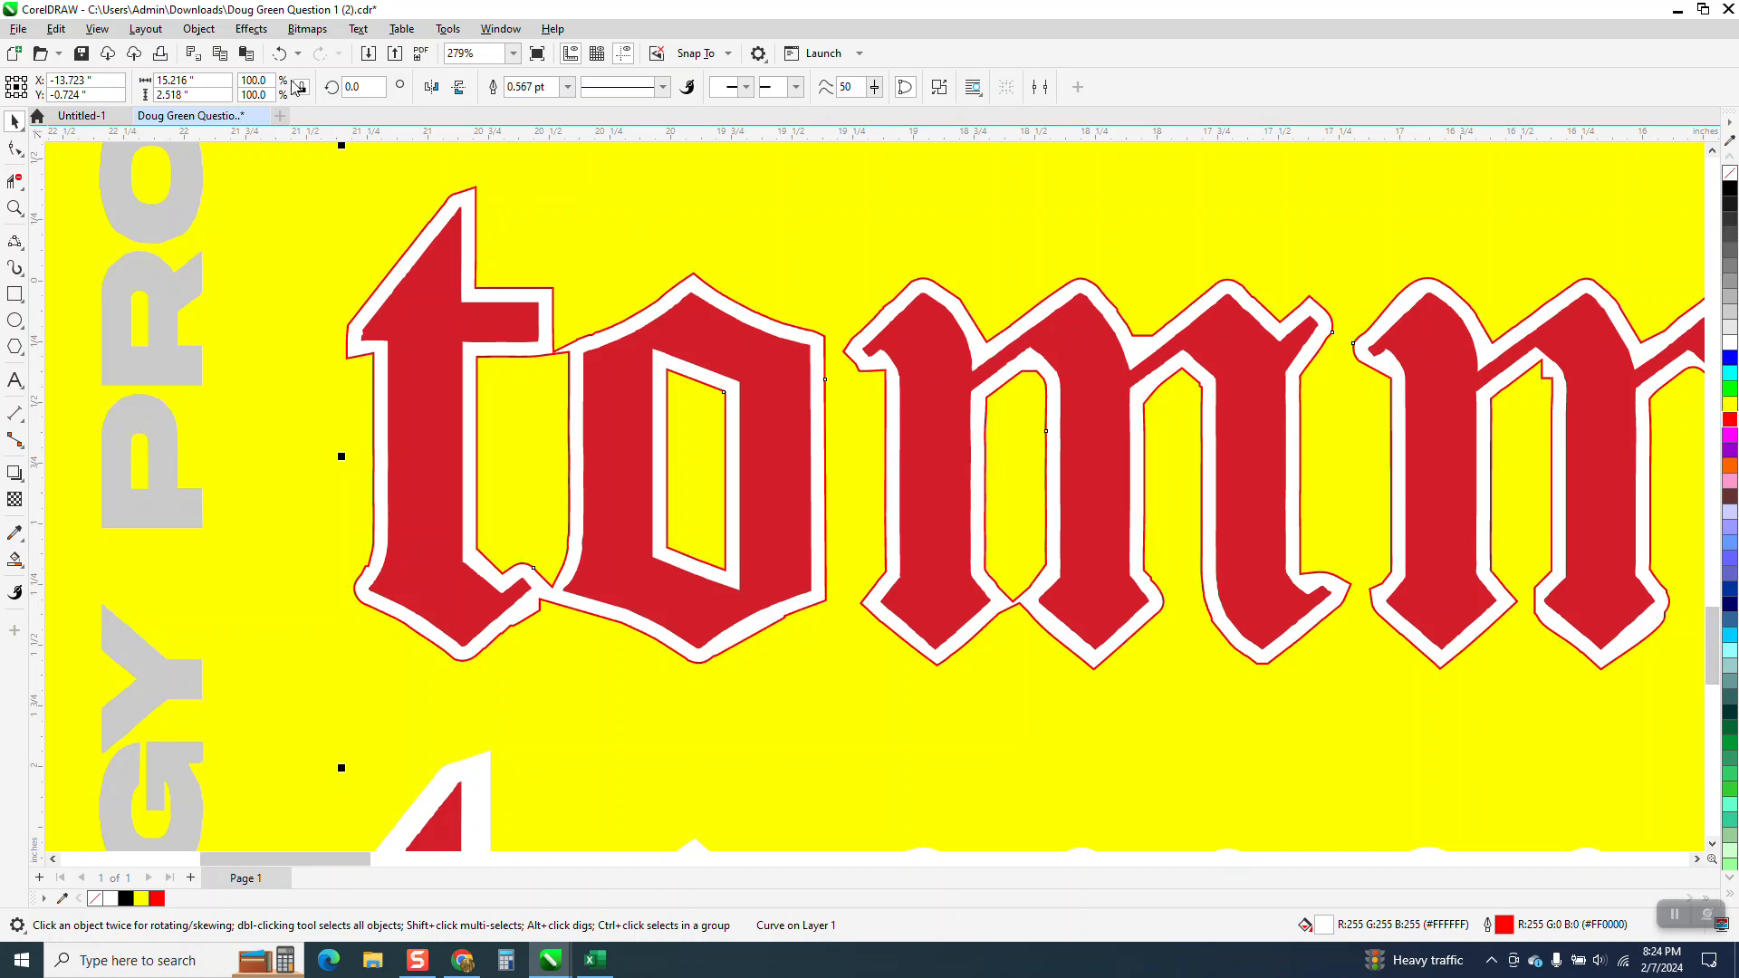
click(280, 54)
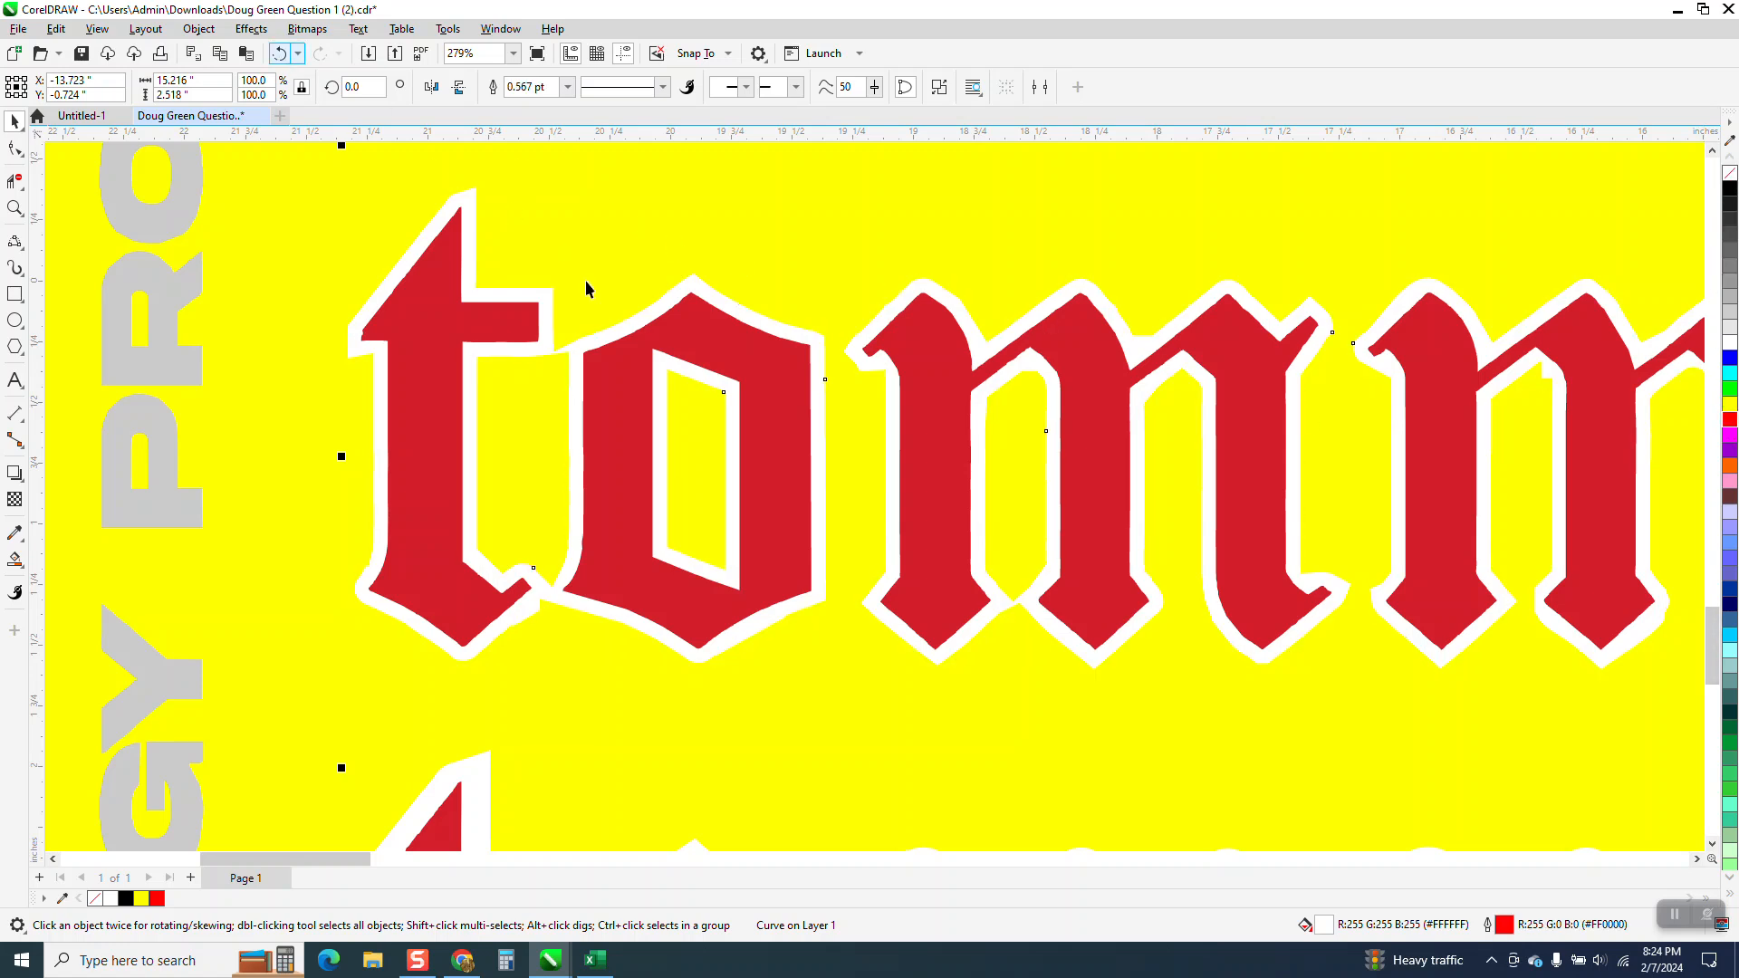
click(1731, 174)
scroll(773, 375, down, 3)
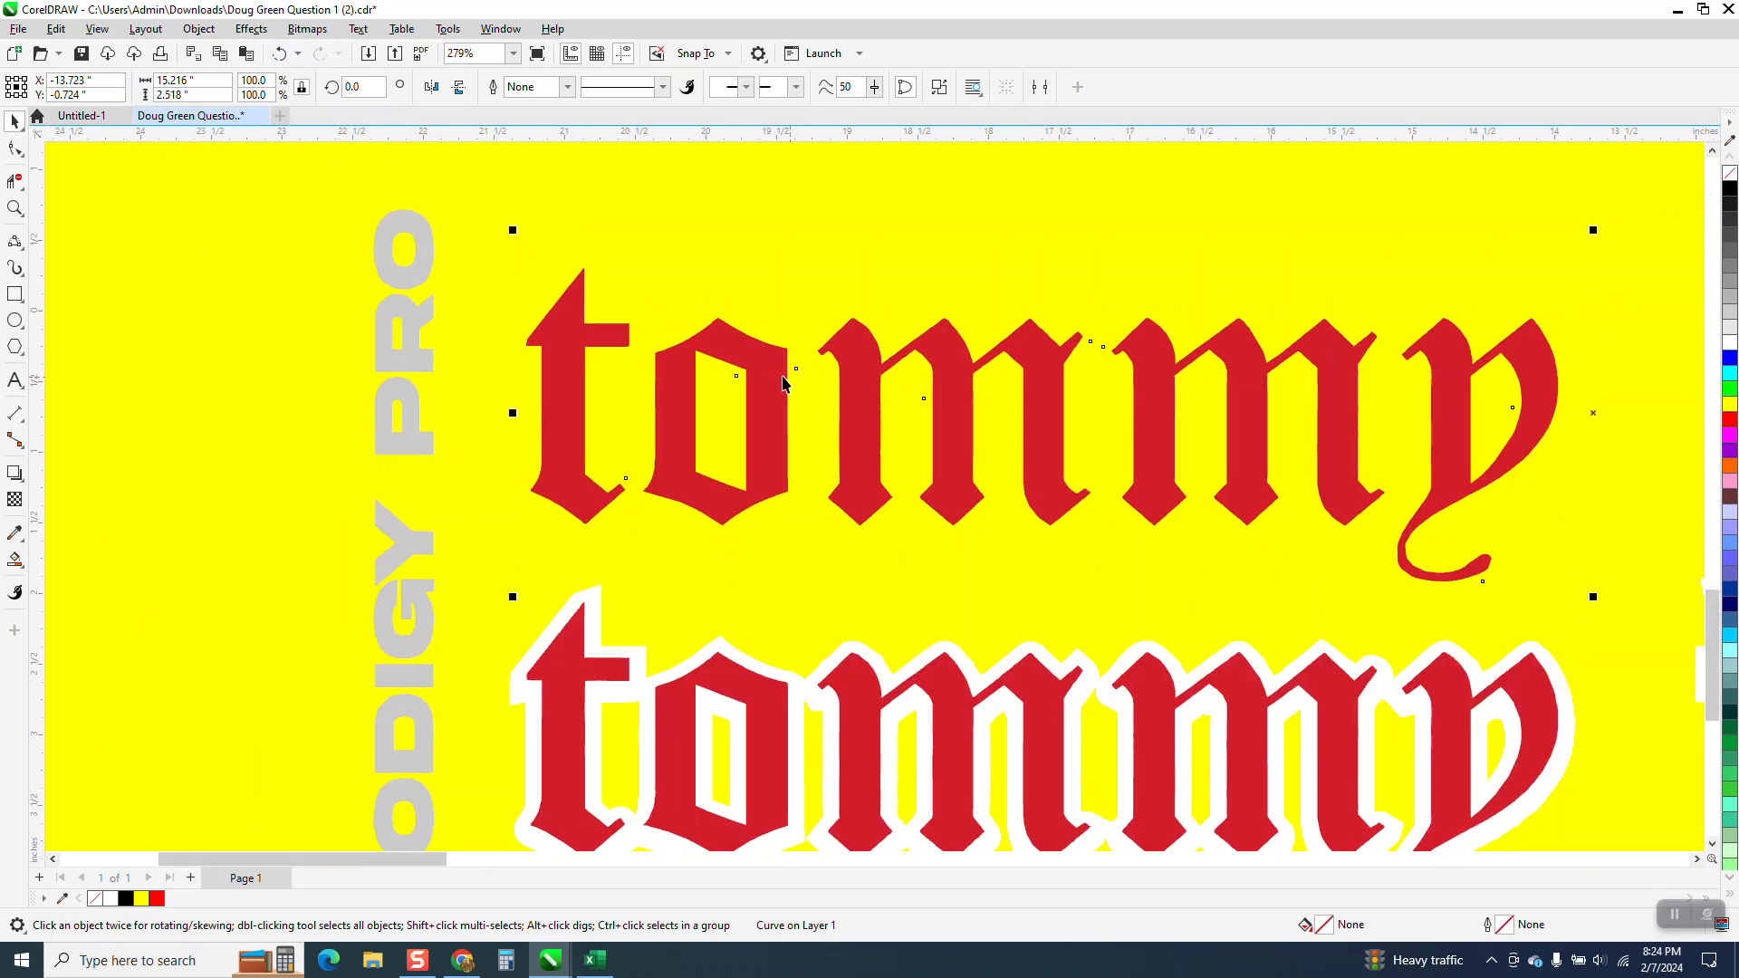
click(635, 750)
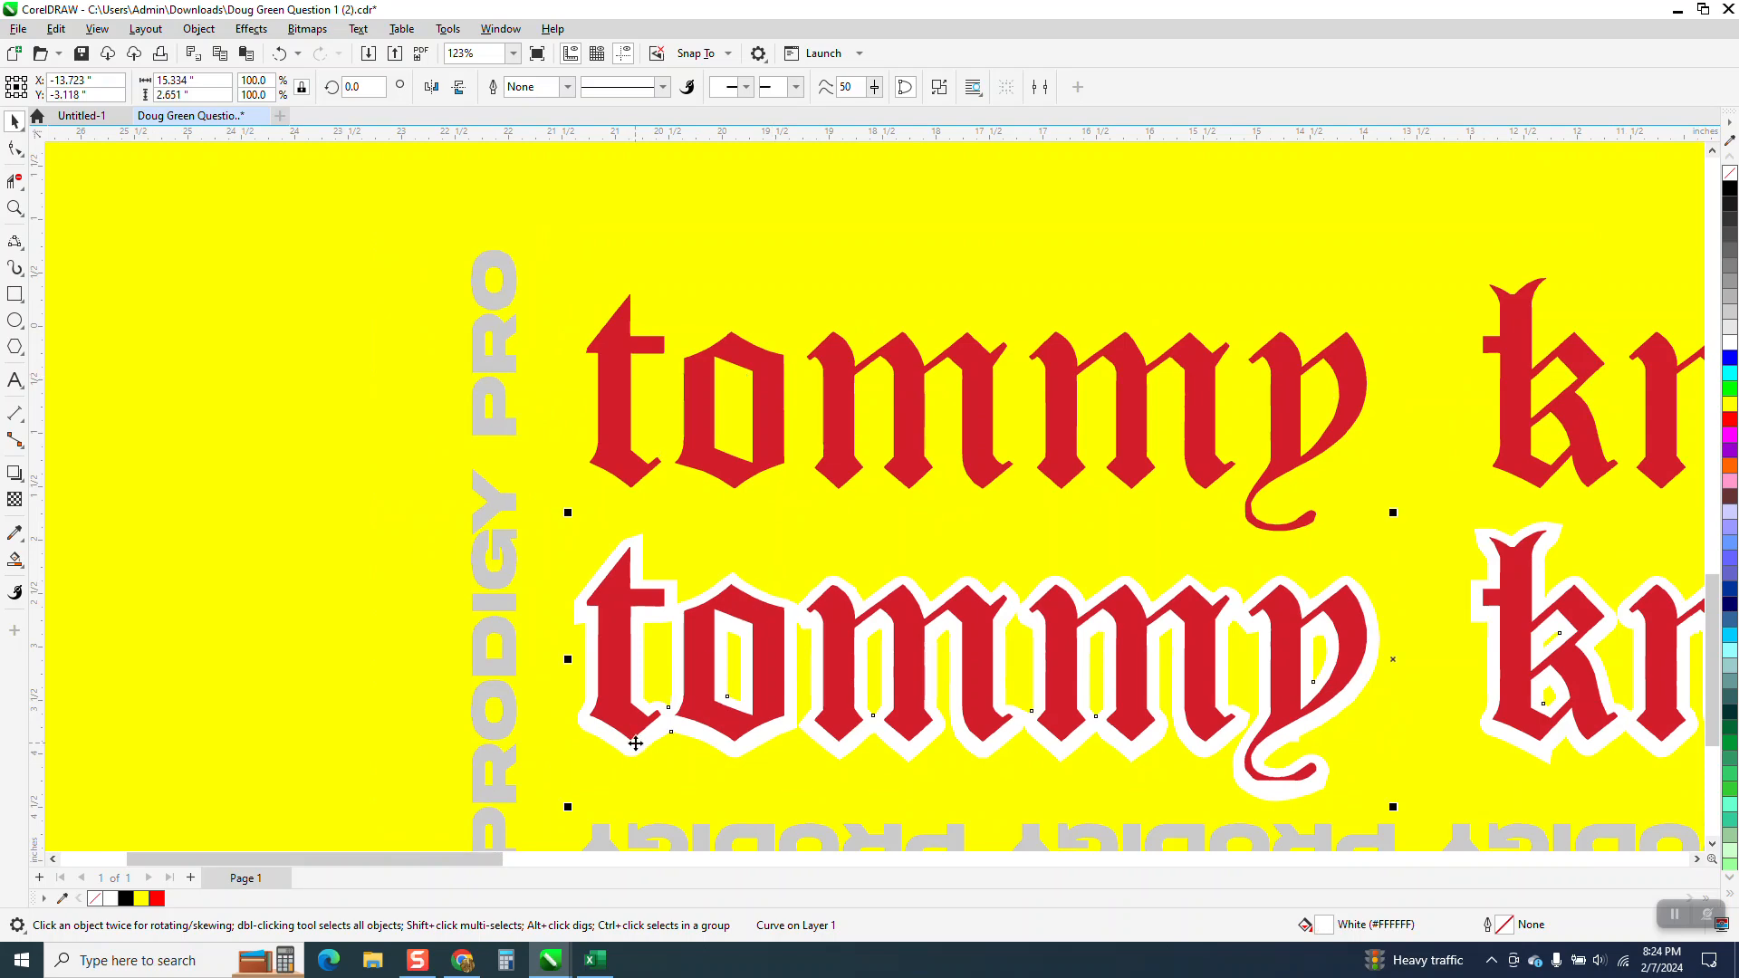
click(1730, 174)
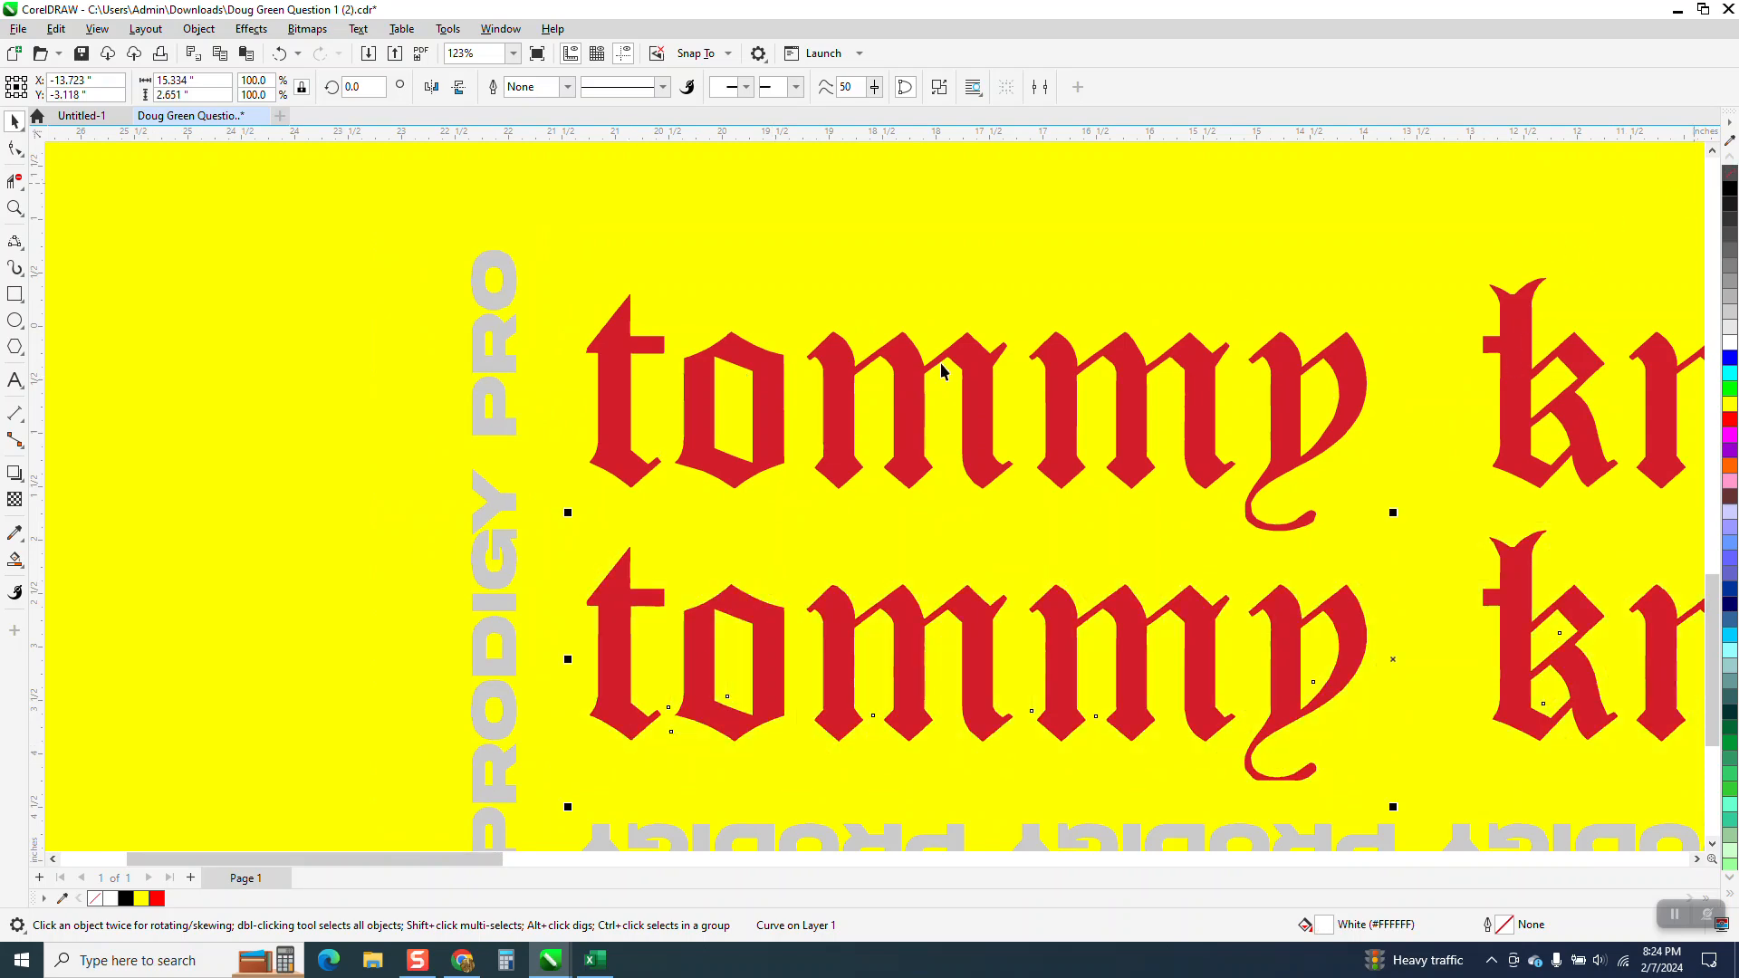
scroll(507, 323, down, 5)
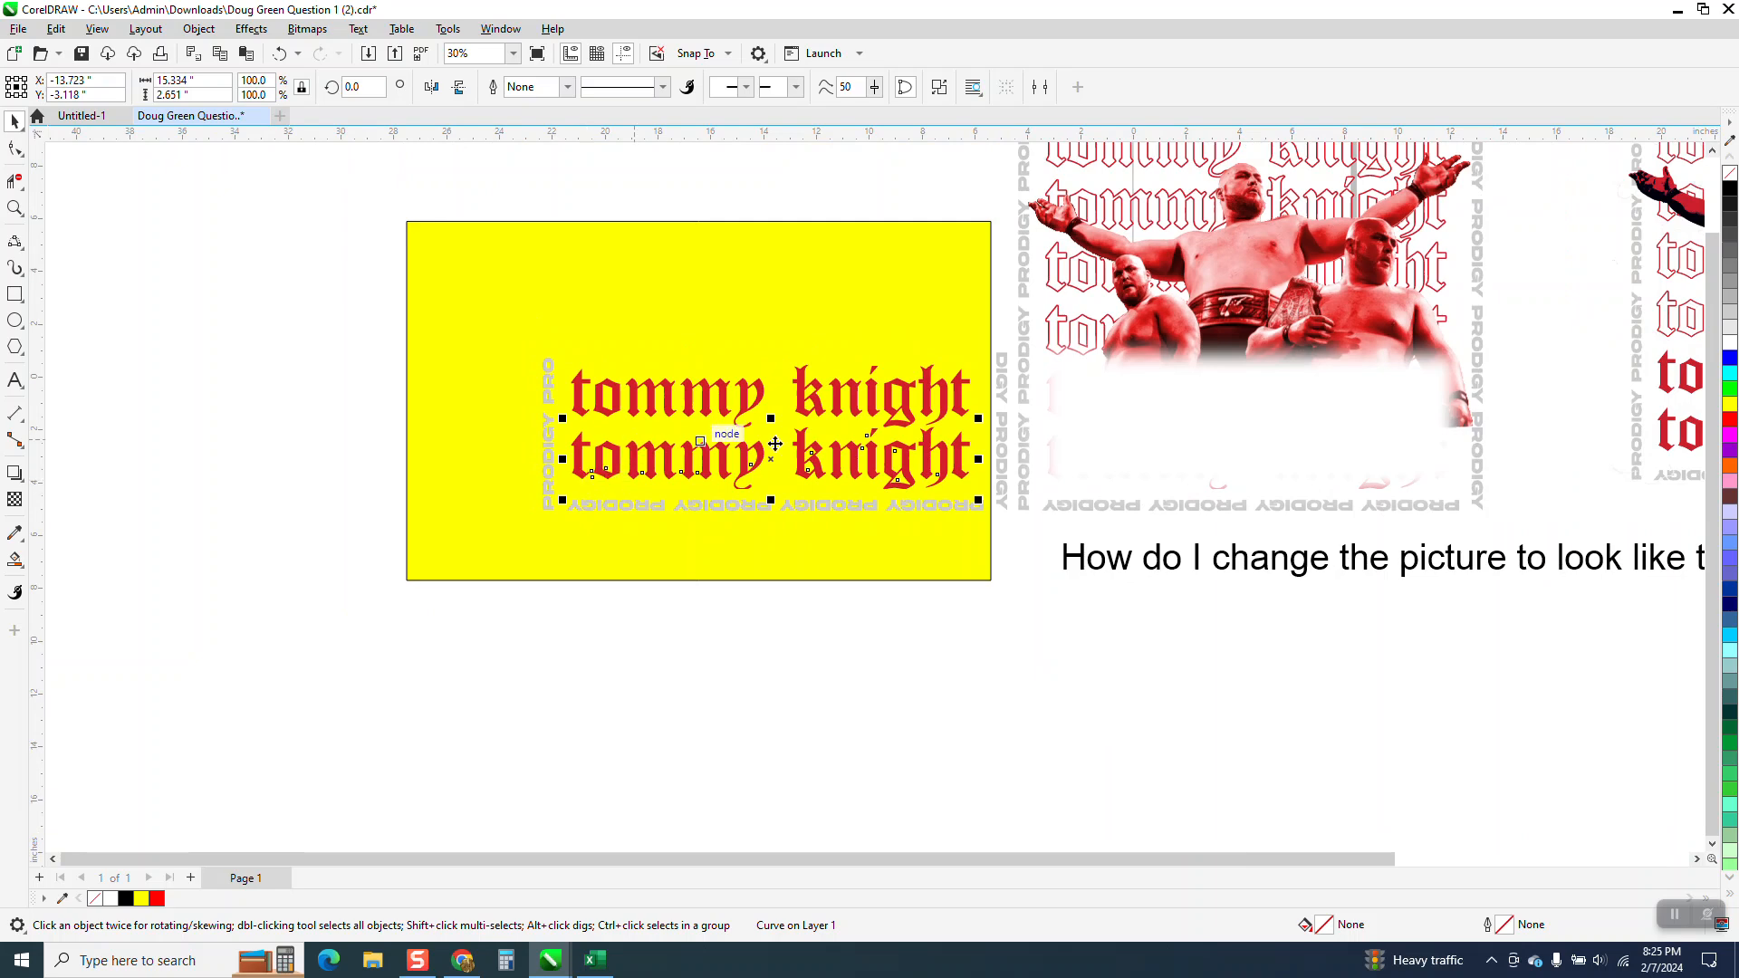
Group the text objects again and move the group 18 inches right, back onto the wrestler picture.
key(ctrl+z)
key(ctrl+z)
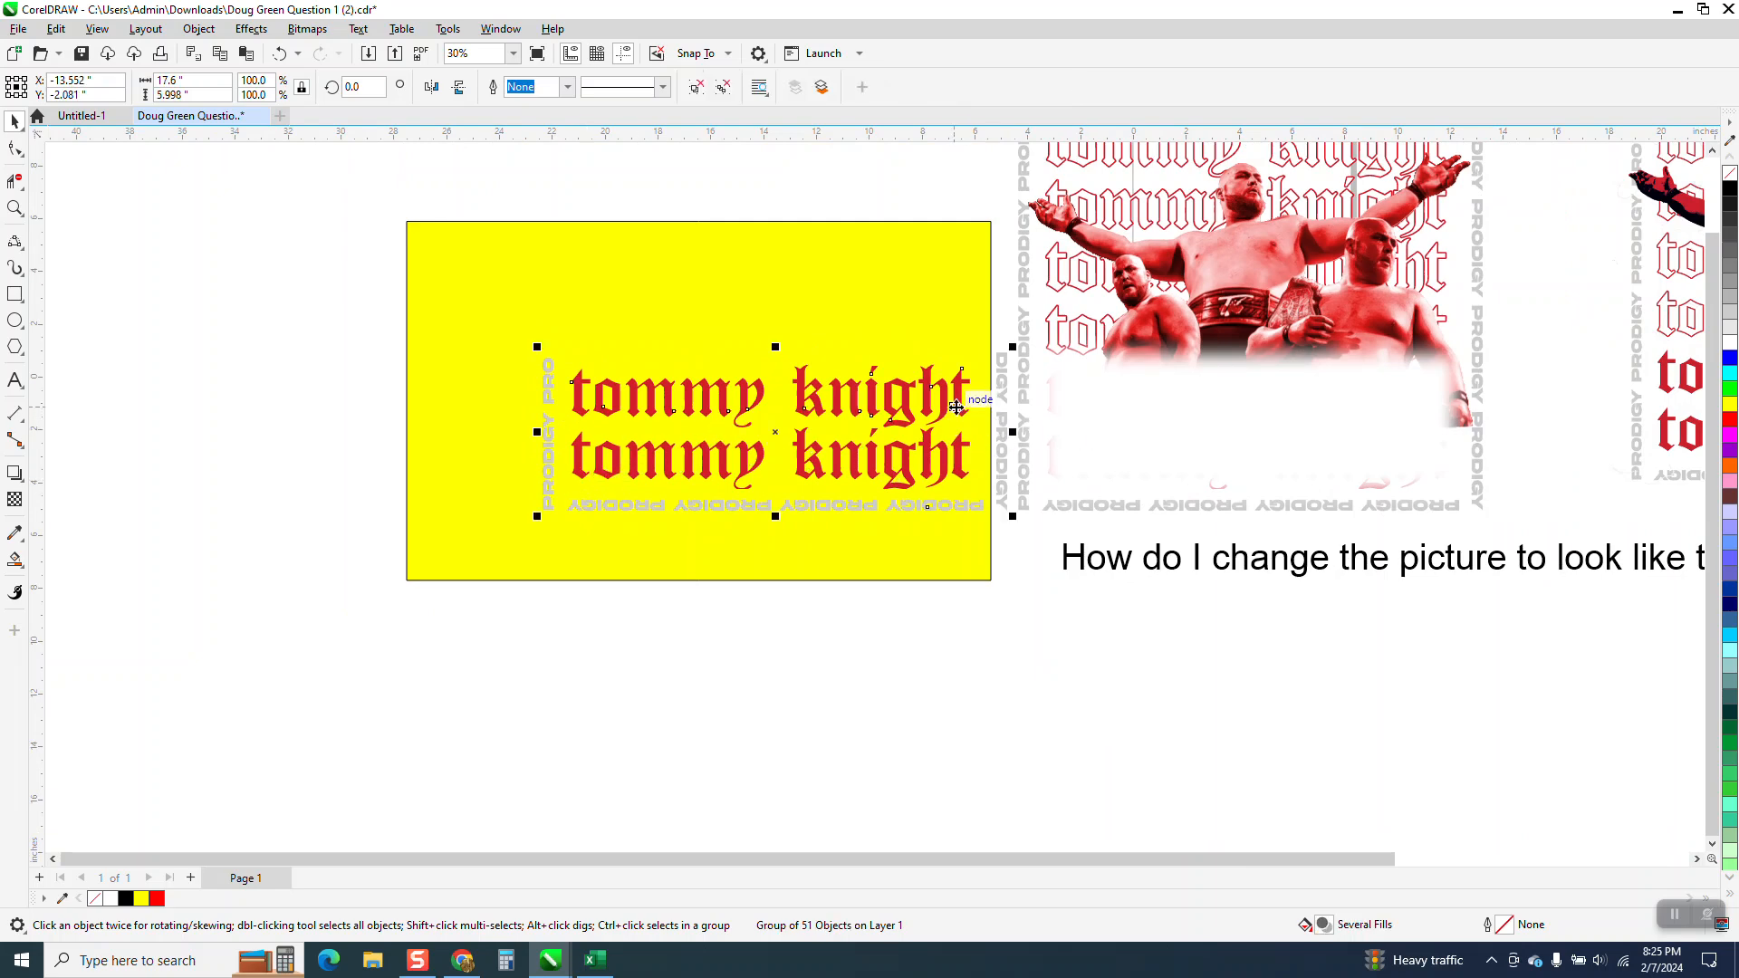
key(ctrl+z)
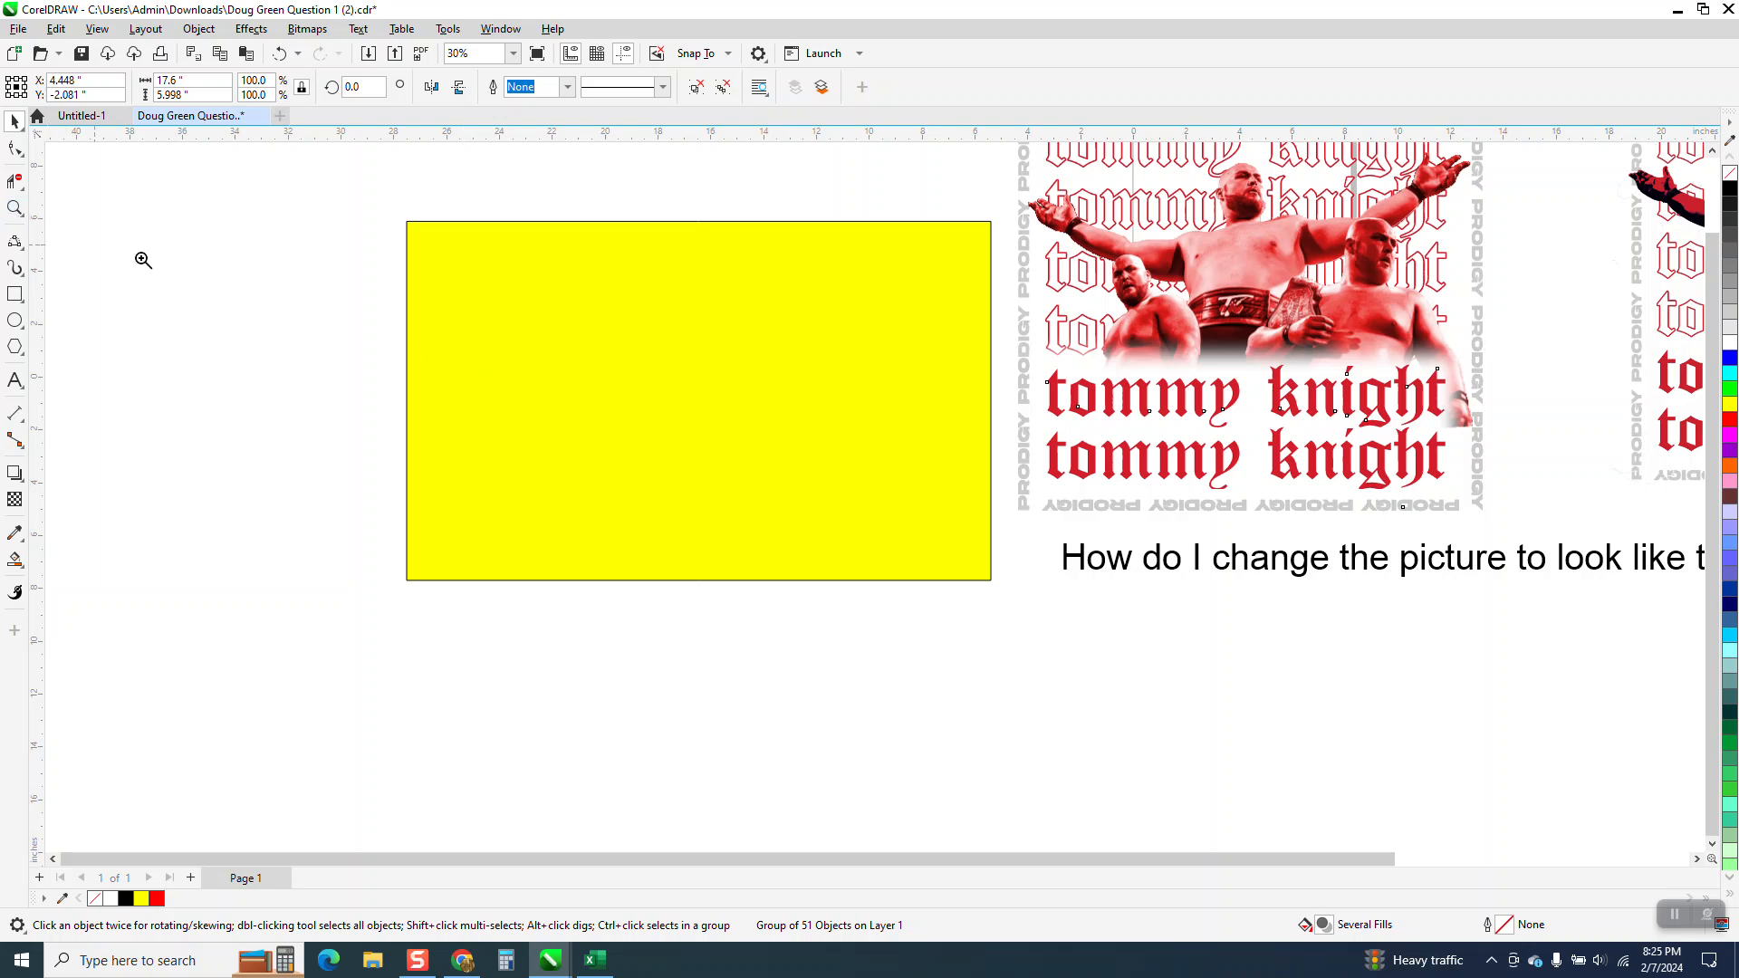
Examine the lower text and white fade on the left artwork and compare them with the version on the right.
click(14, 208)
drag(1019, 368, 1558, 525)
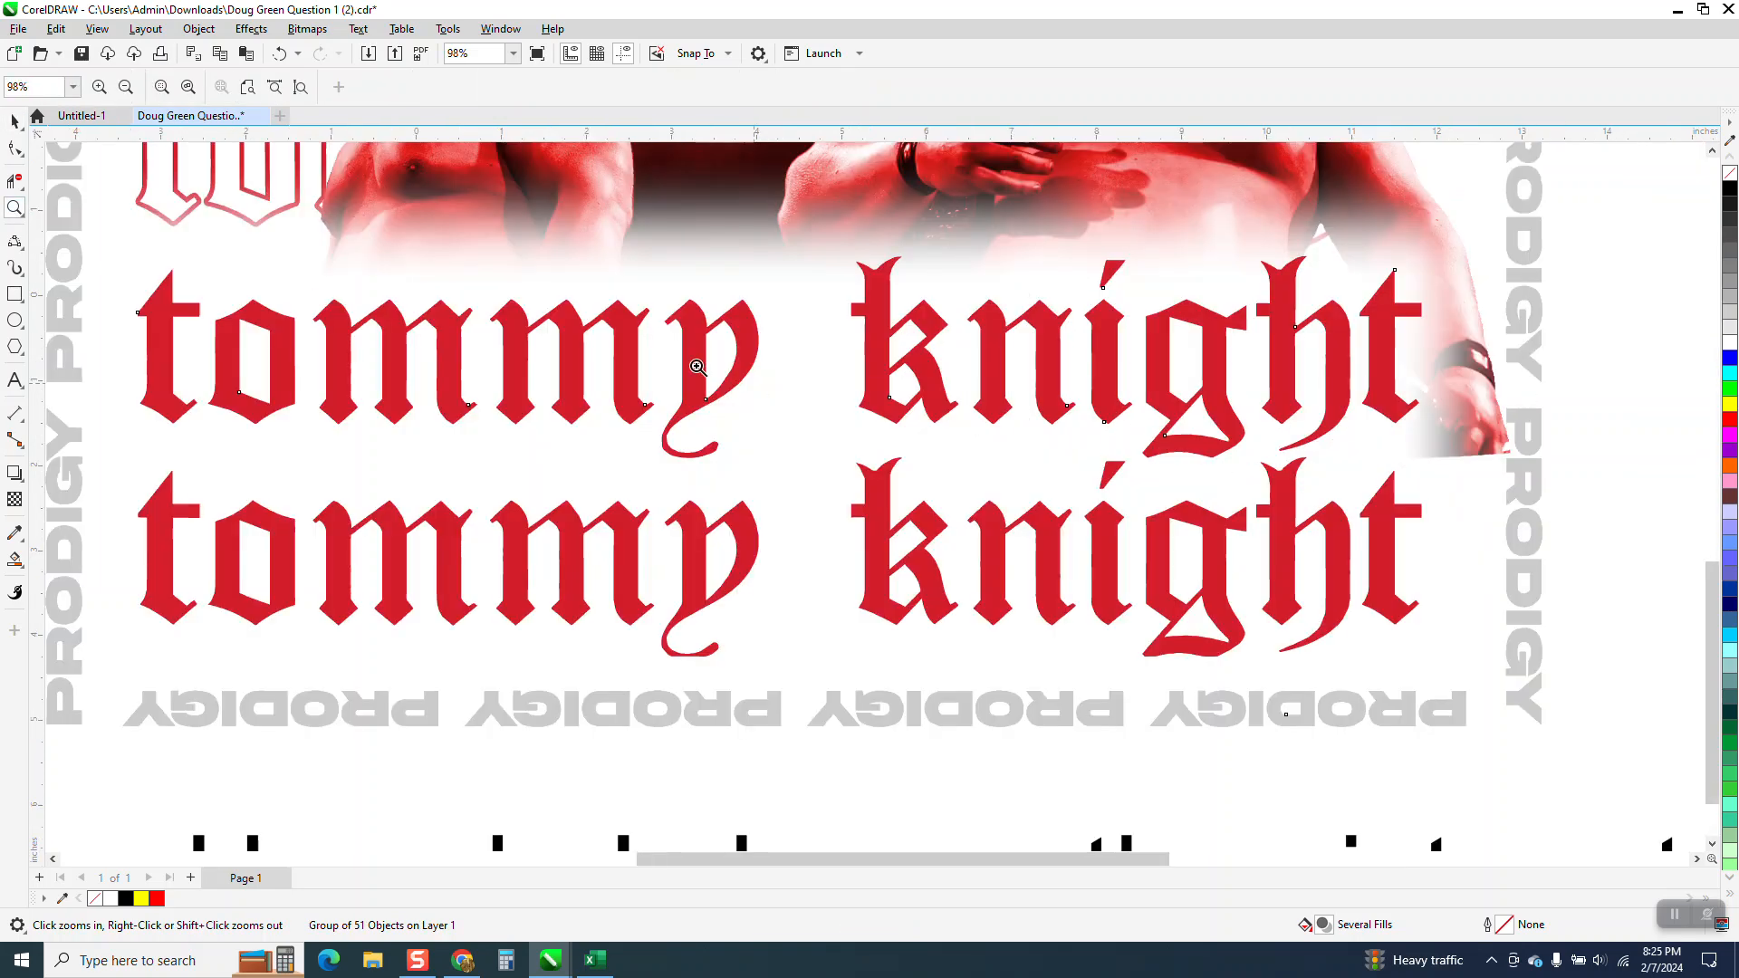
scroll(749, 375, down, 3)
scroll(1022, 401, down, 1)
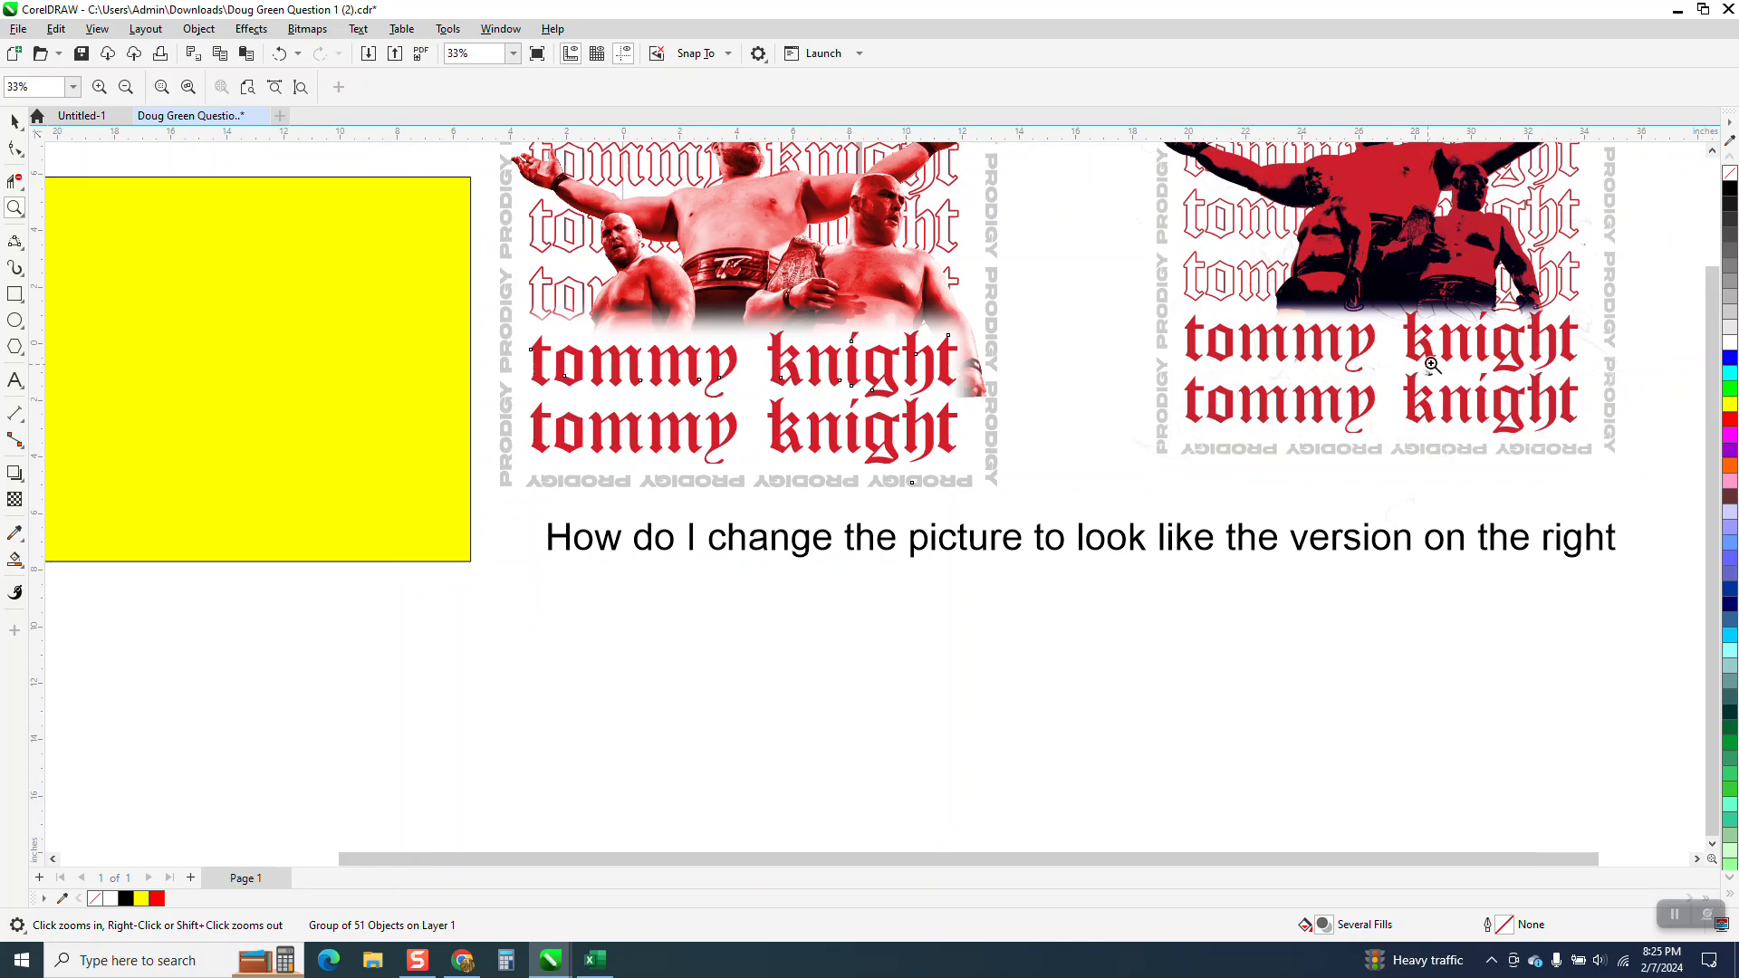
scroll(979, 354, down, 2)
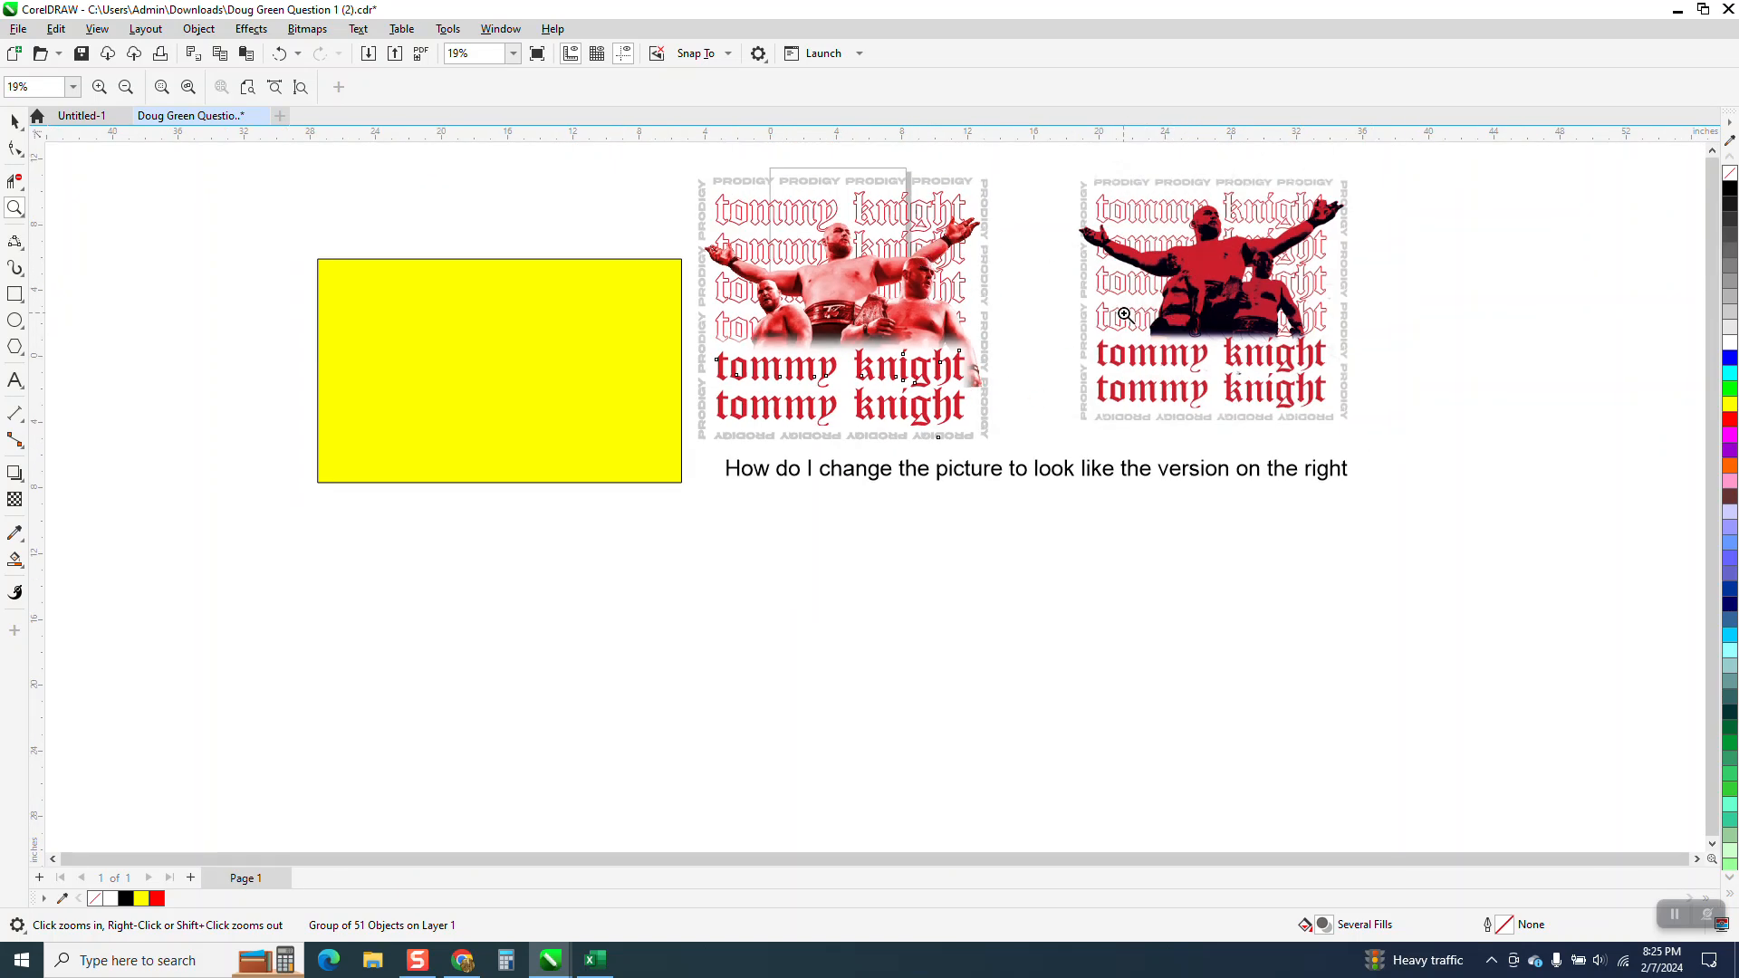
Inspect the faded bottom edge of the wrestlers on the right version, and compare it with the left artwork's fade and overall composition.
scroll(1305, 362, up, 5)
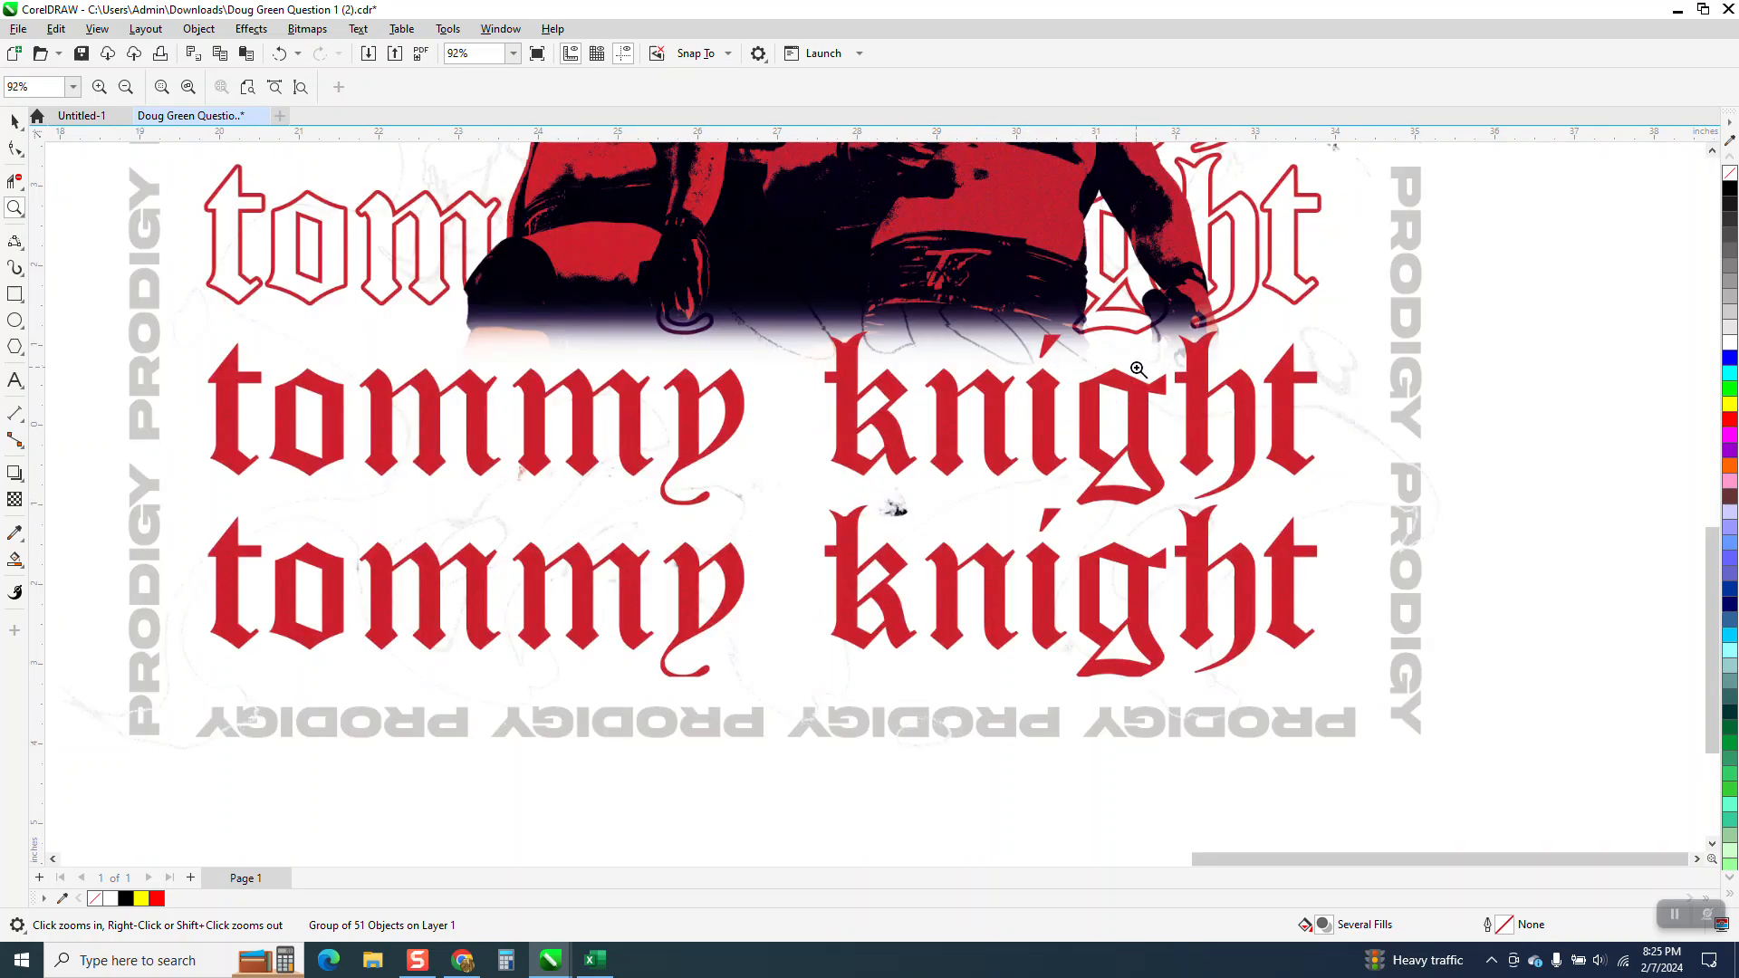
scroll(1138, 370, down, 4)
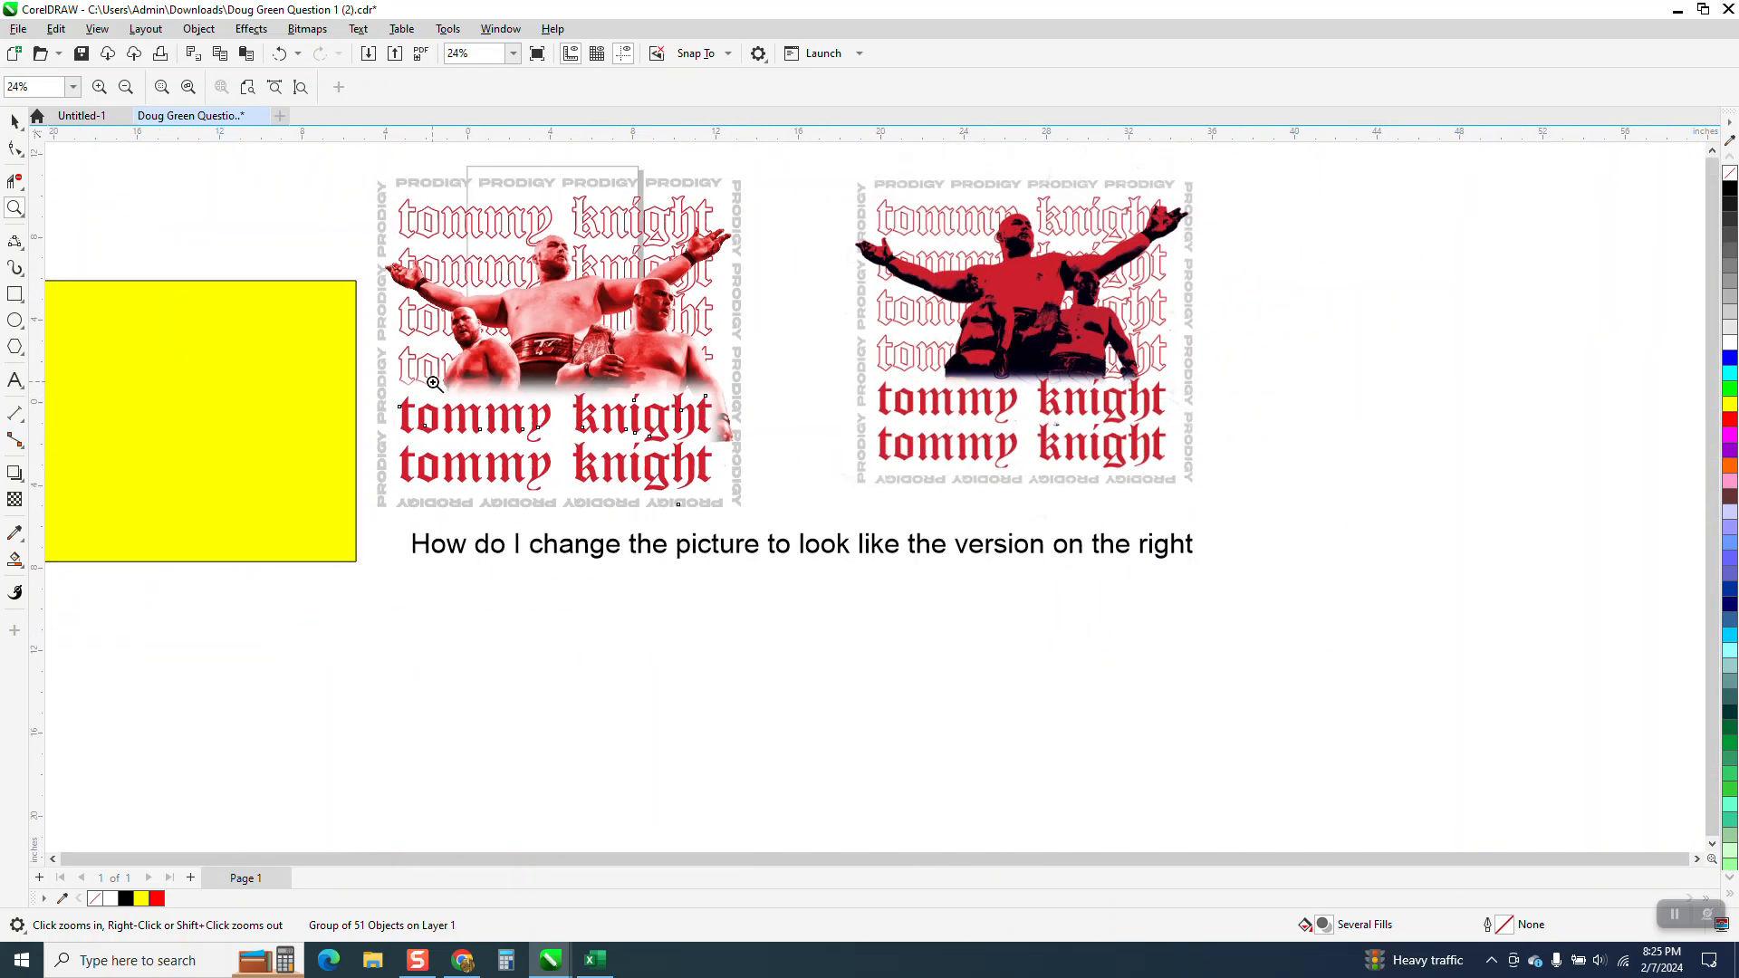
drag(379, 371, 815, 503)
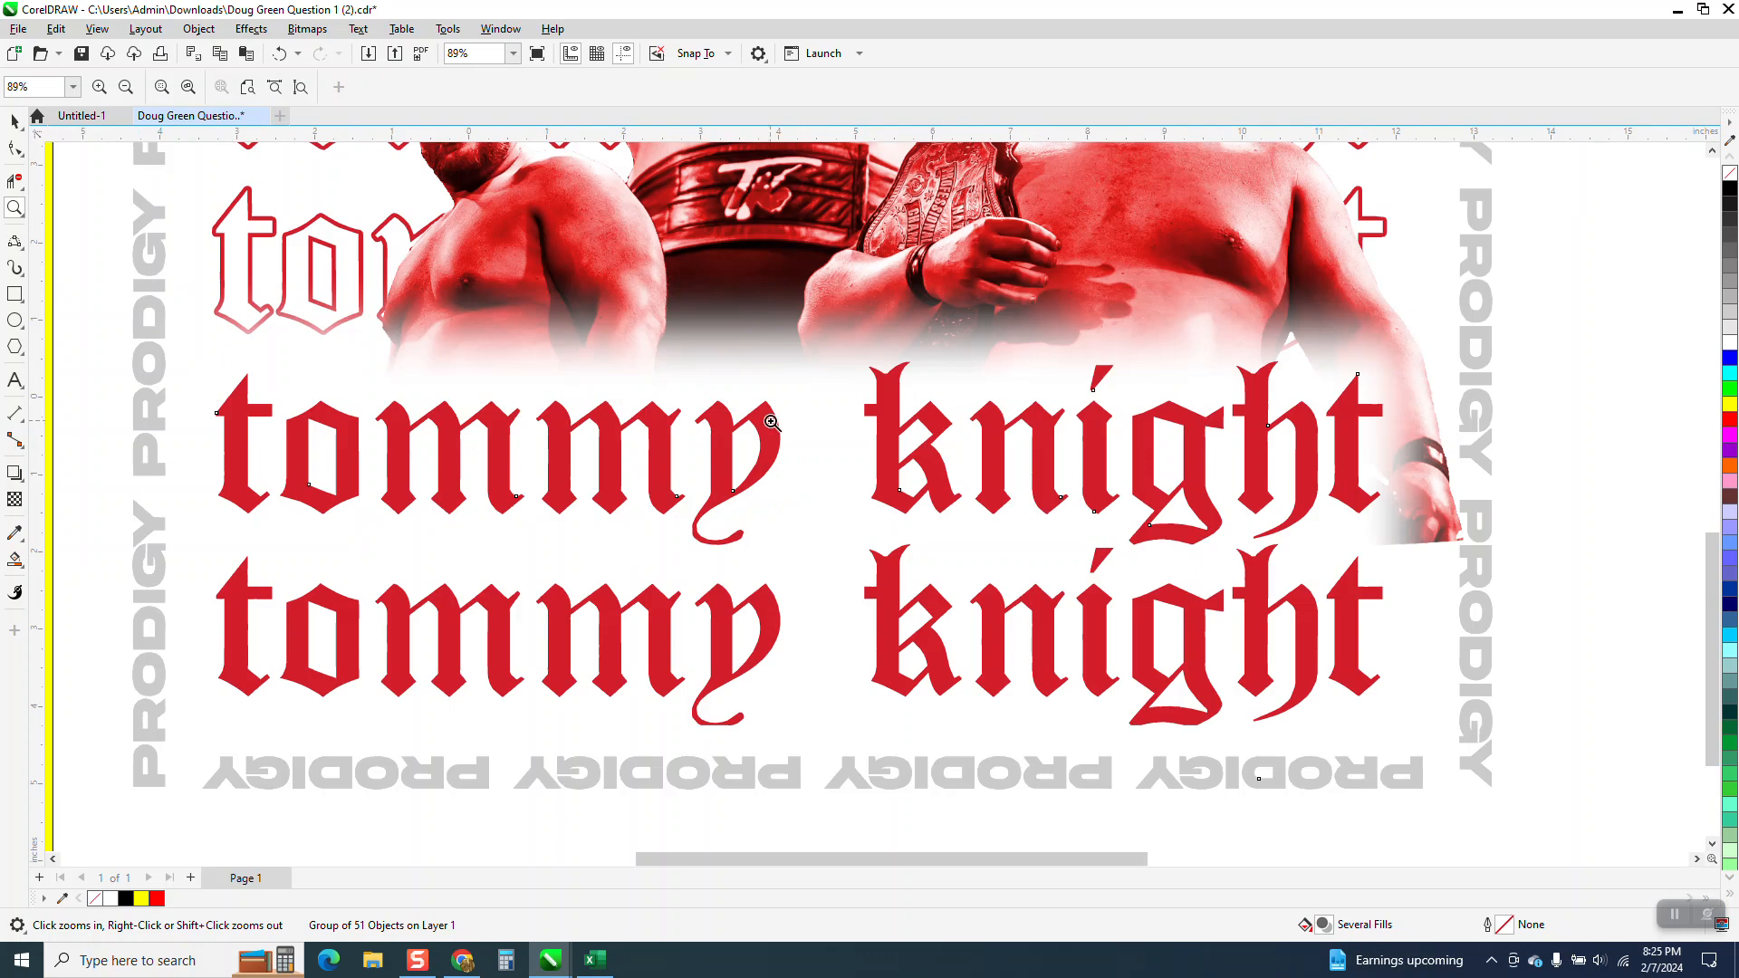
scroll(1084, 325, down, 3)
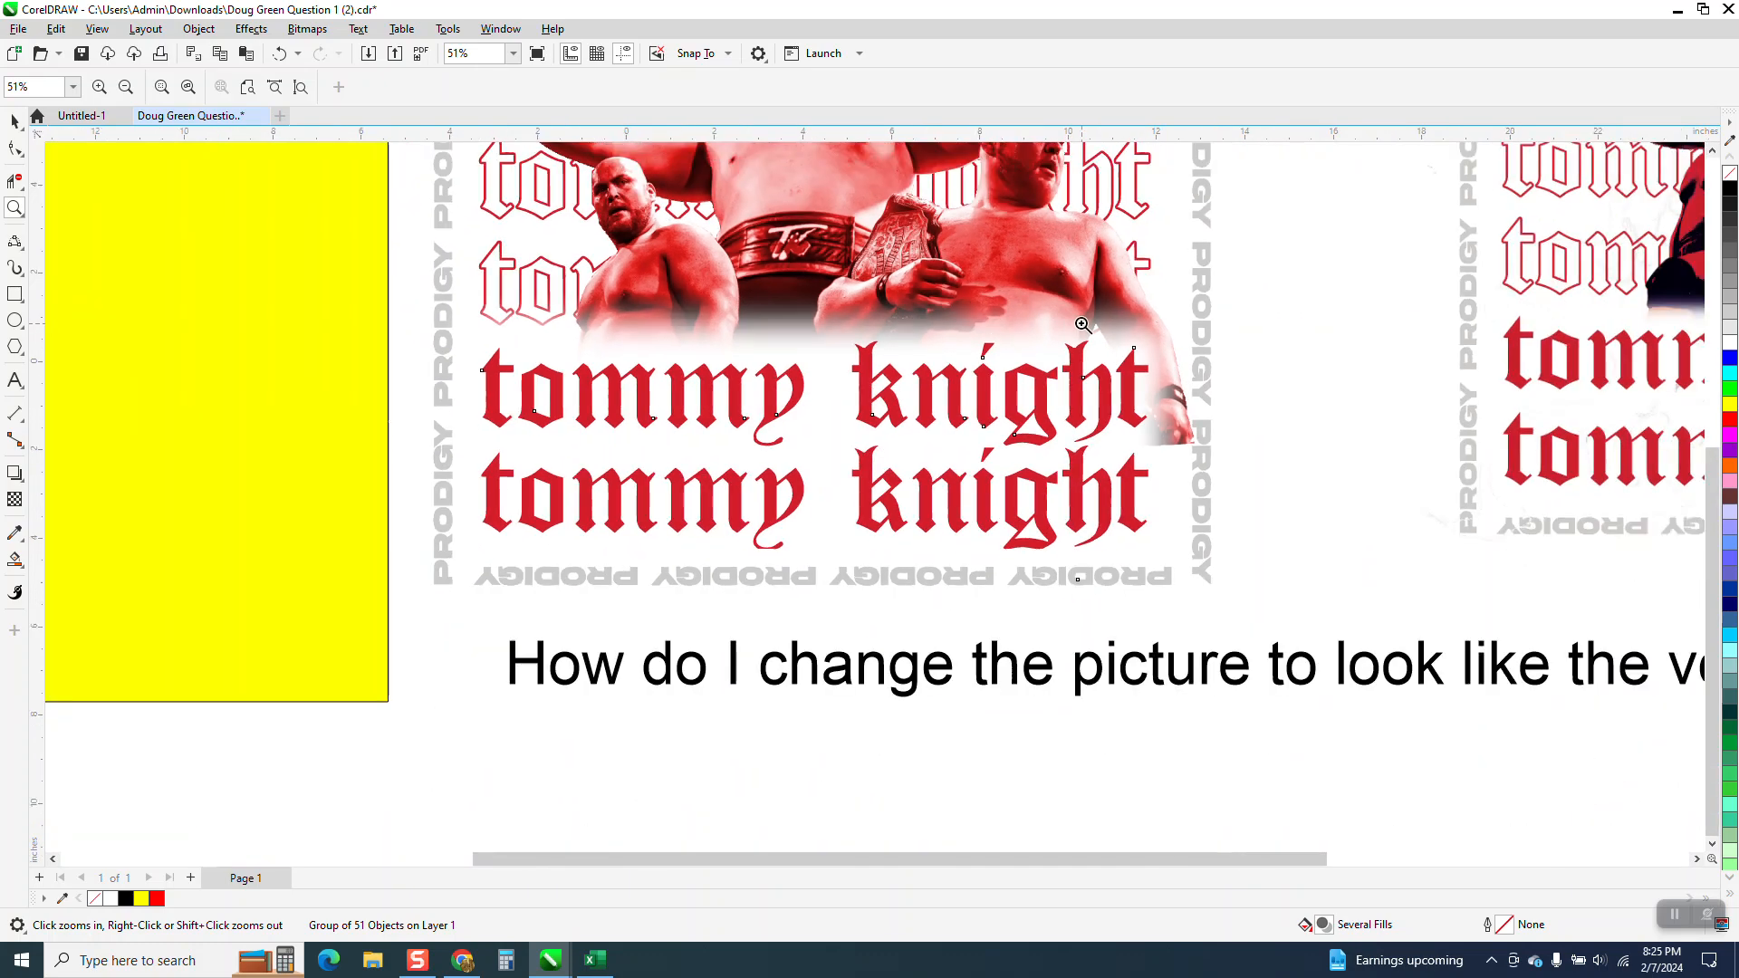
scroll(779, 272, down, 3)
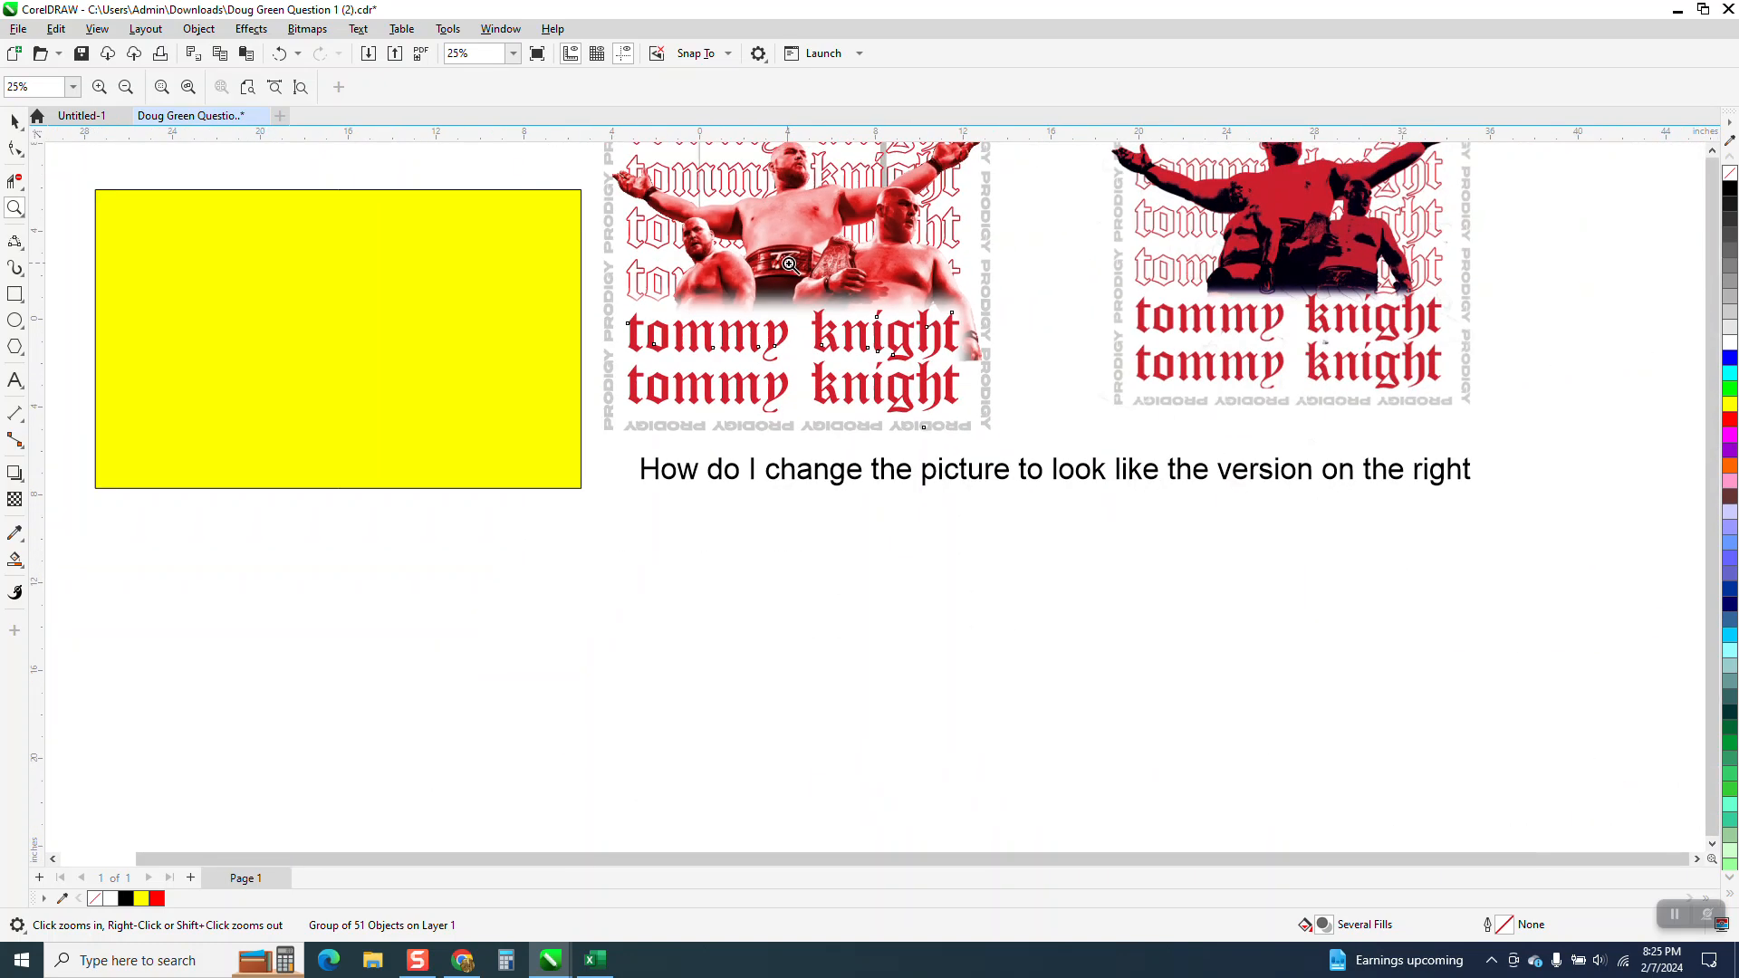
scroll(770, 272, down, 2)
drag(658, 153, 933, 387)
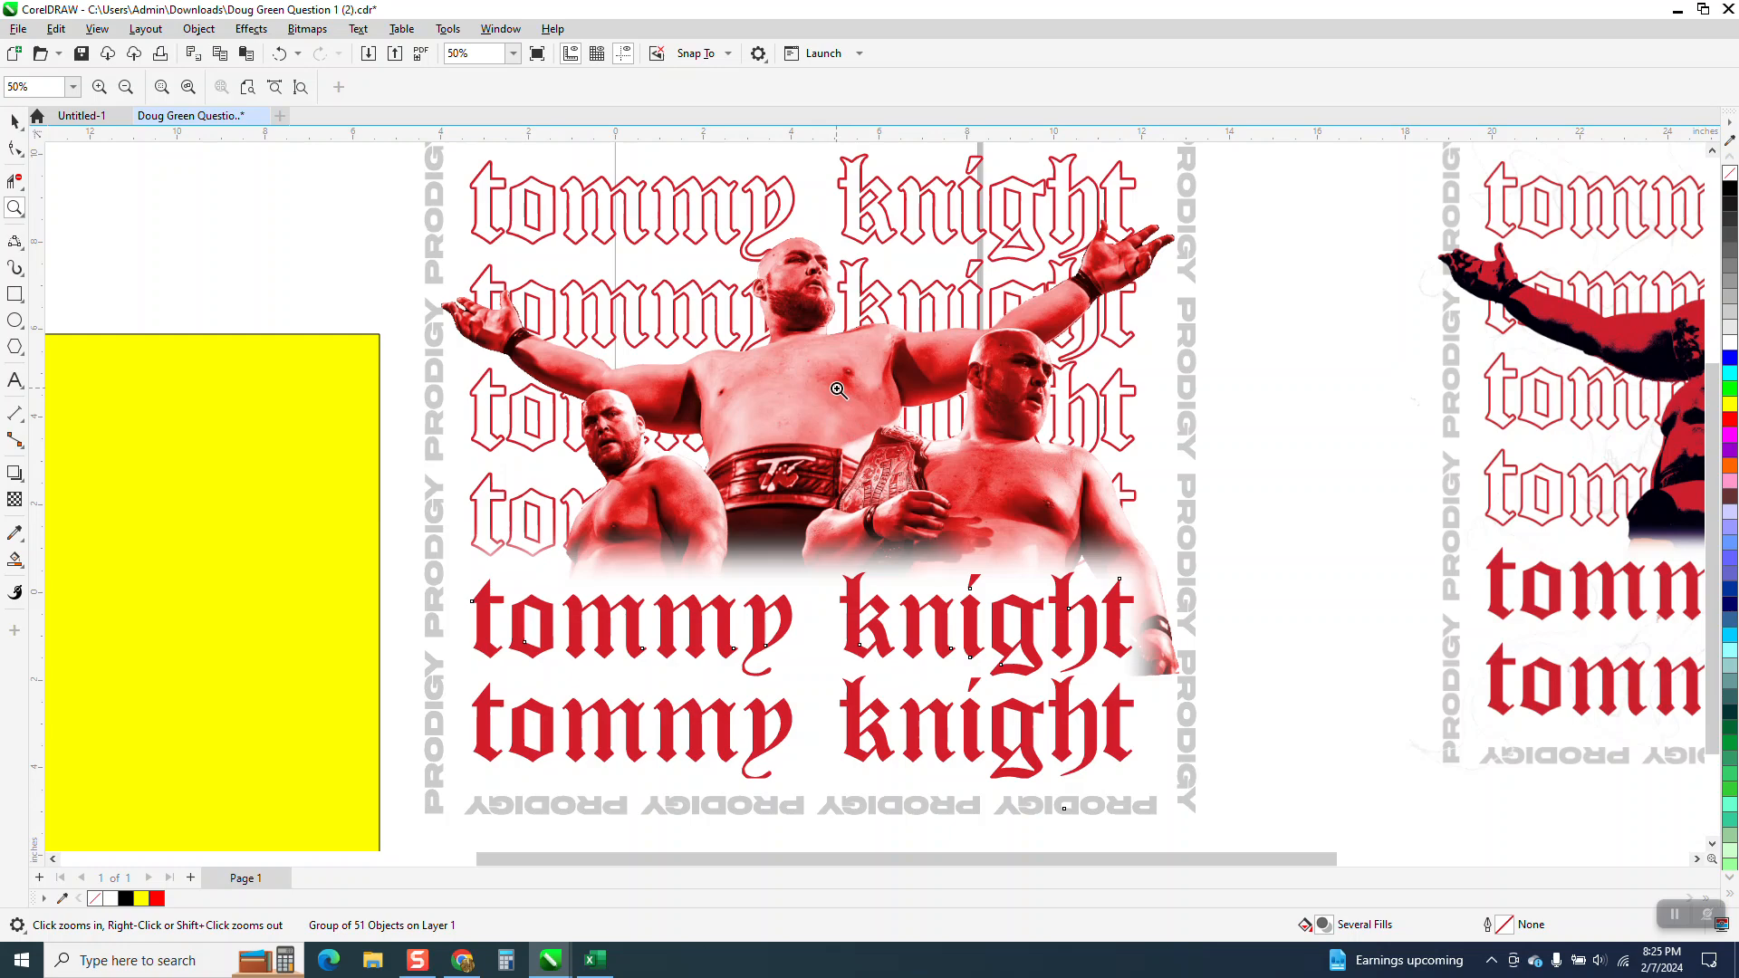
scroll(846, 392, down, 1)
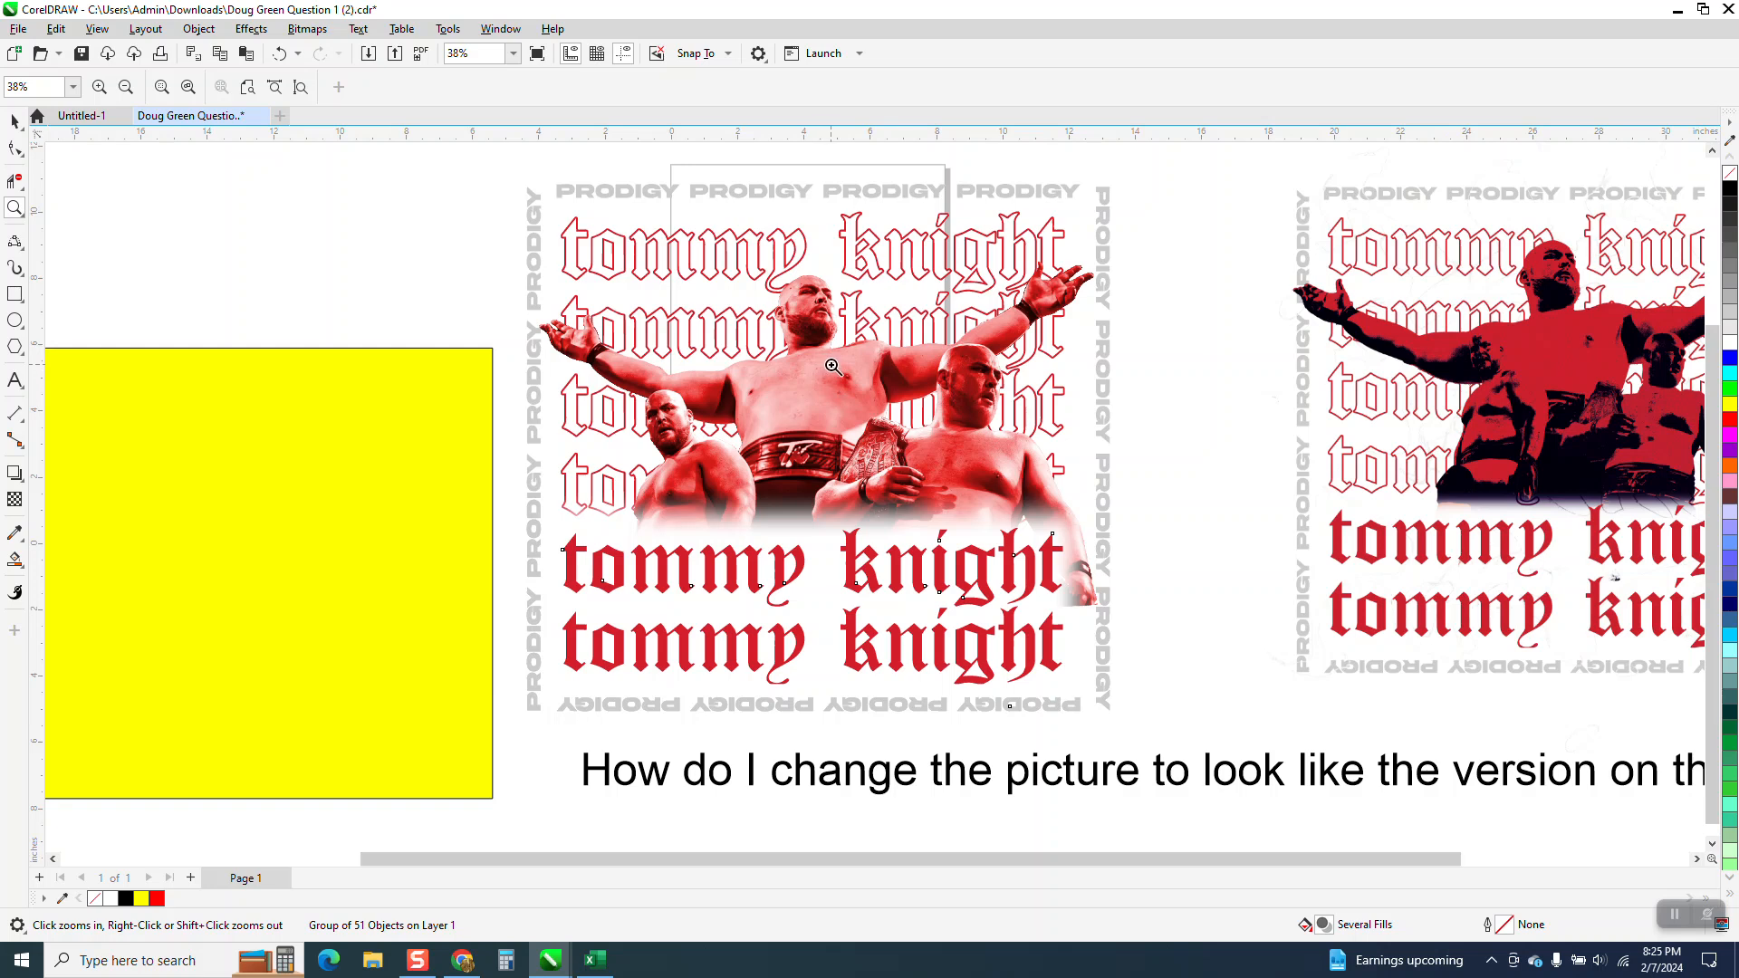
Select the yellow rectangle beside the left wrestling artwork.
click(15, 121)
click(288, 374)
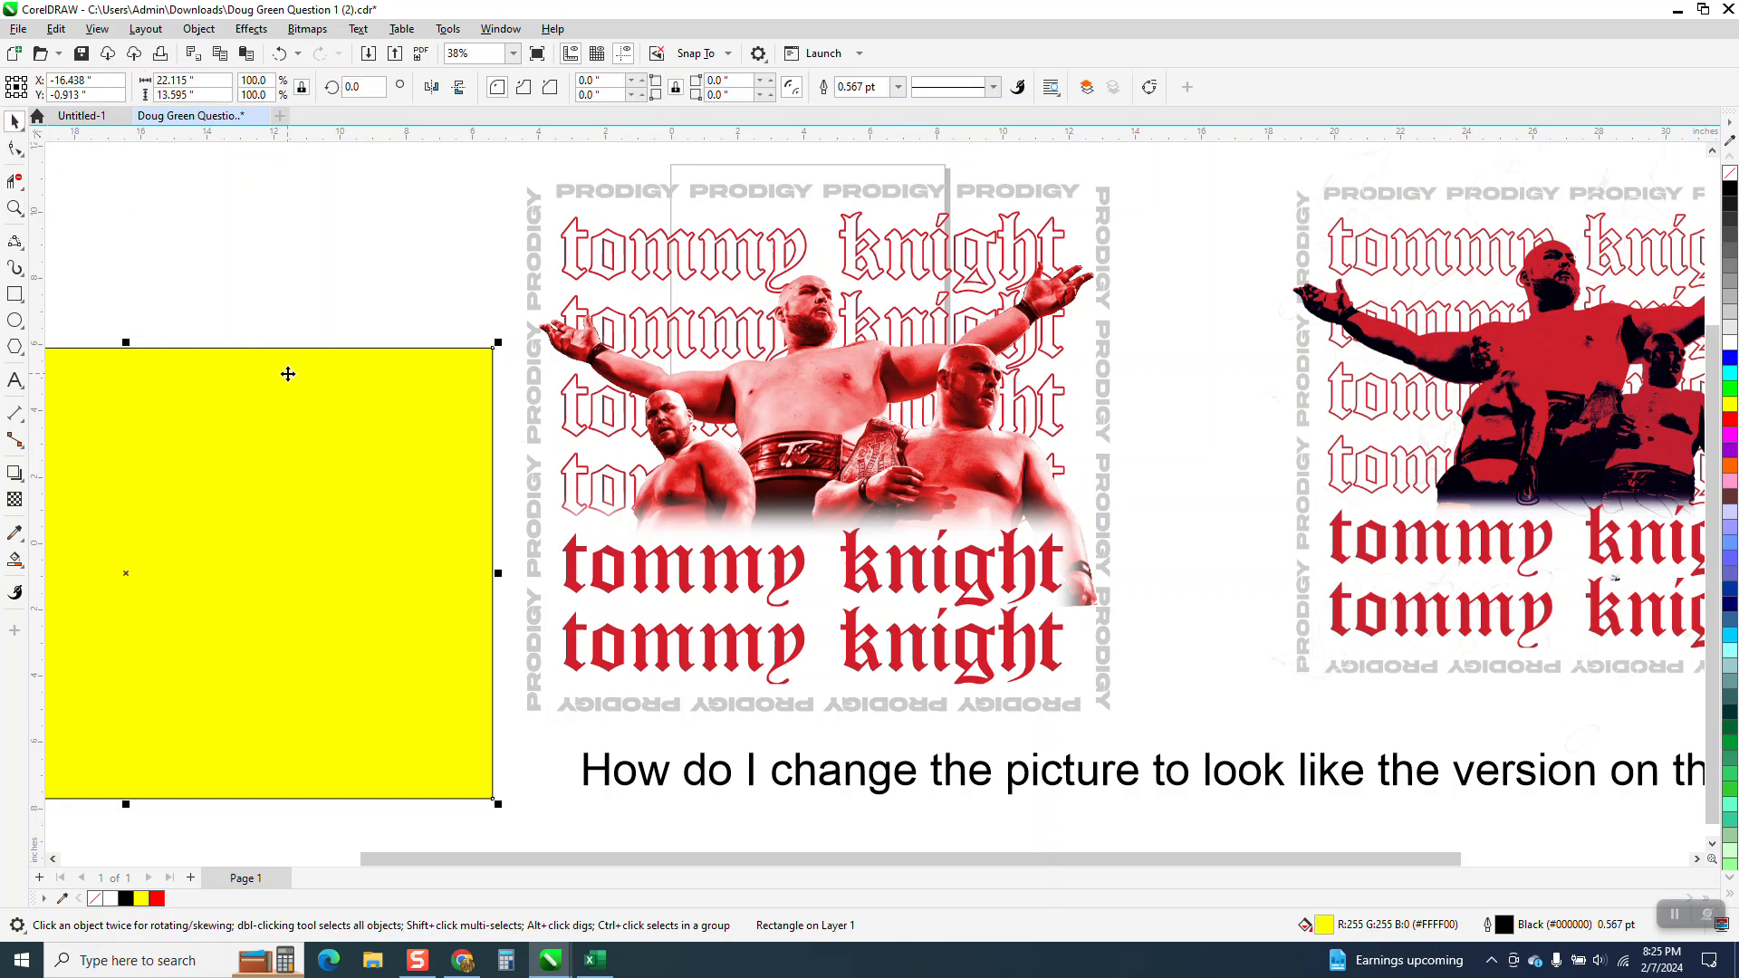